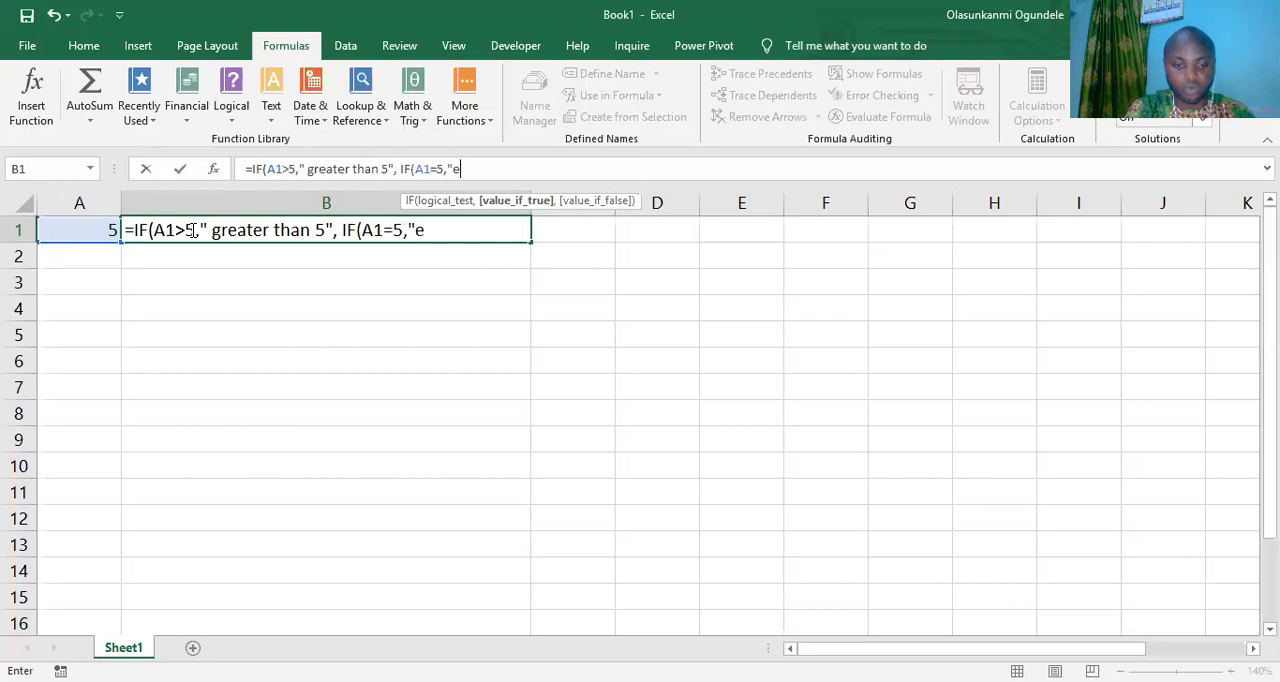
# - Complete the nested IF formula in B1 so it returns "equals 5" when A1=5 and "less than 5" otherwise
pyautogui.write('quals')
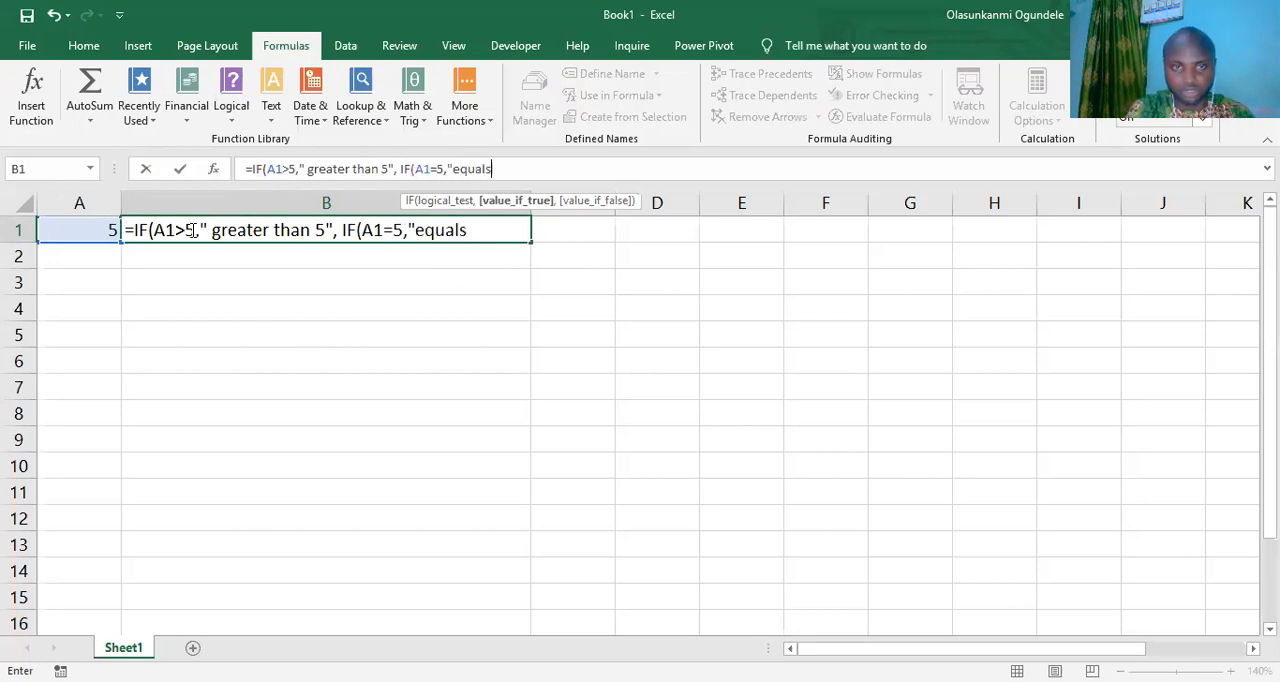
pyautogui.write(' 5"')
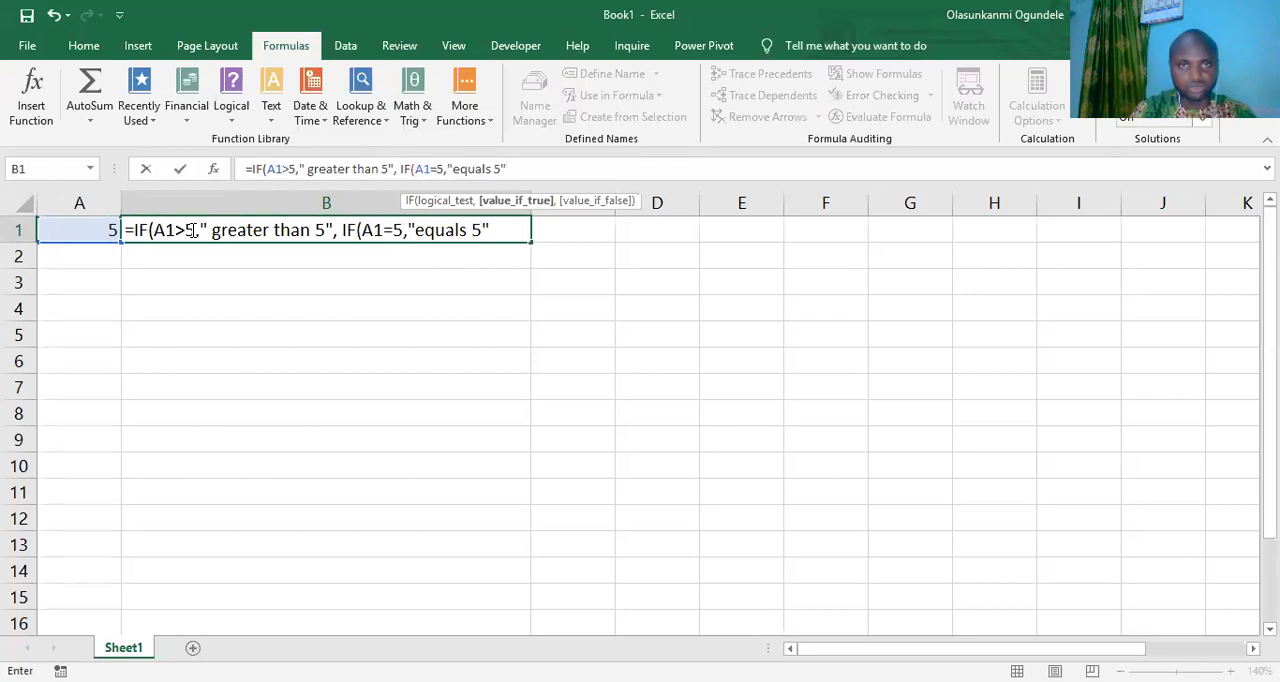
pyautogui.write(',"')
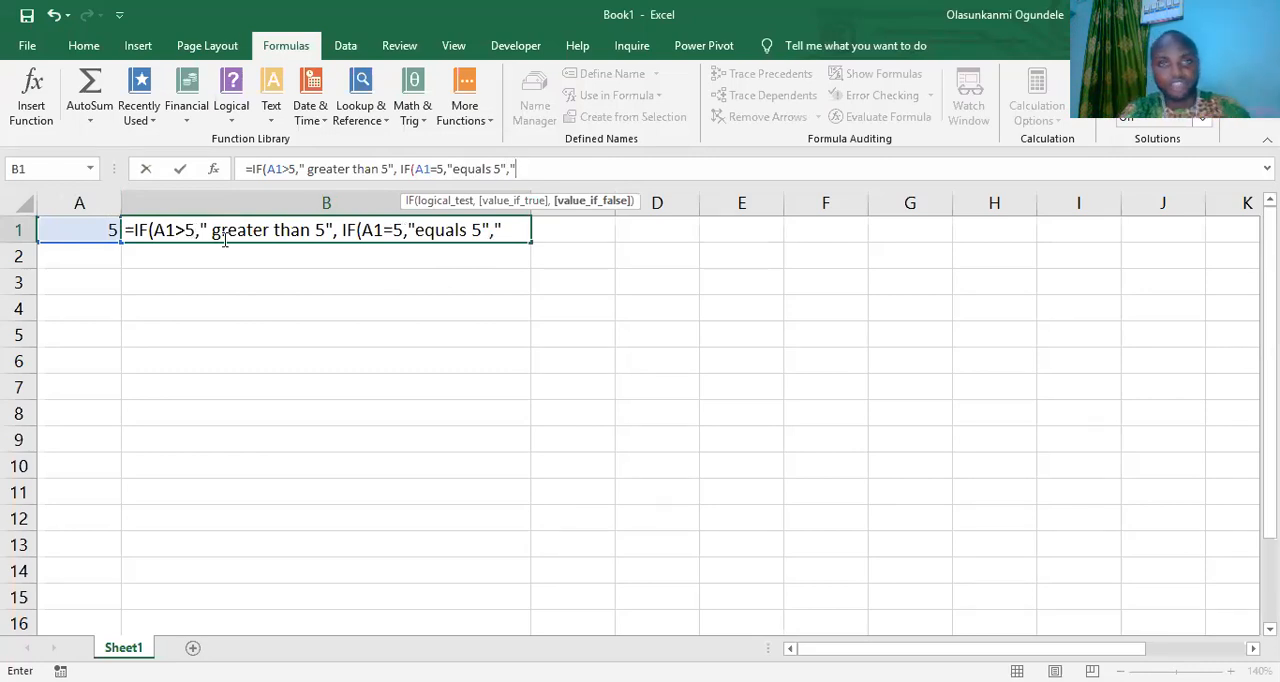
pyautogui.write('l')
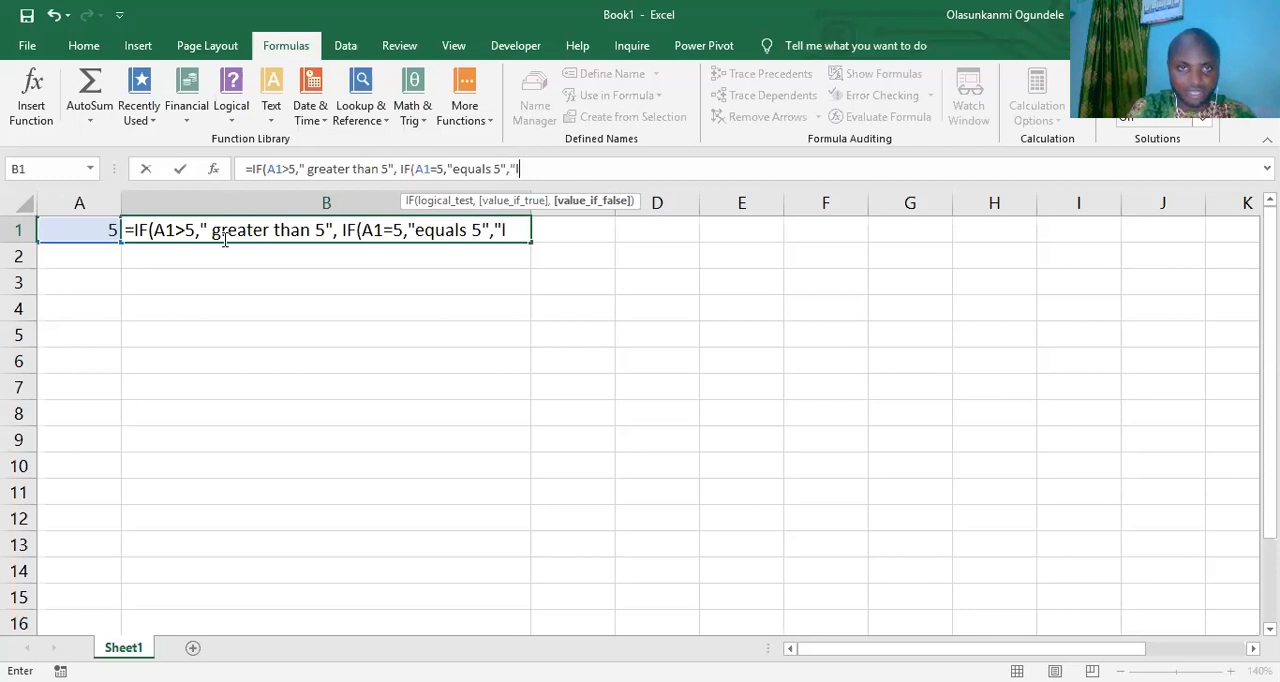
pyautogui.write('ess tha')
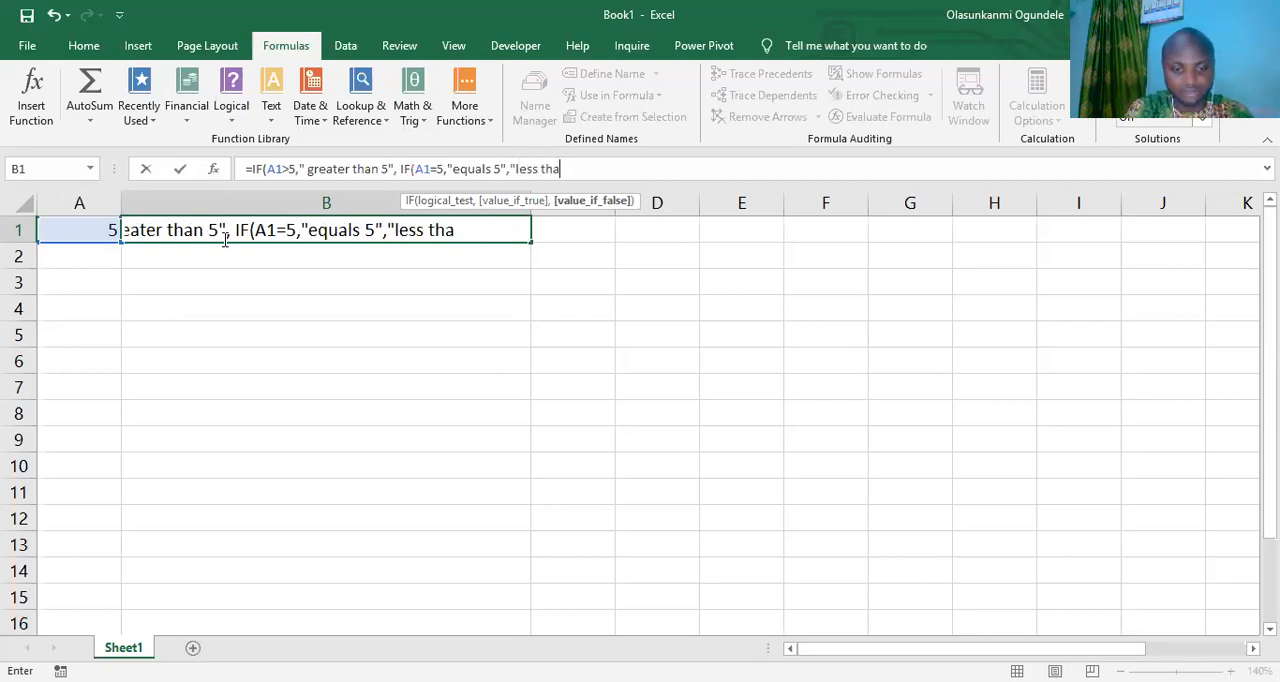
pyautogui.write('n 5"')
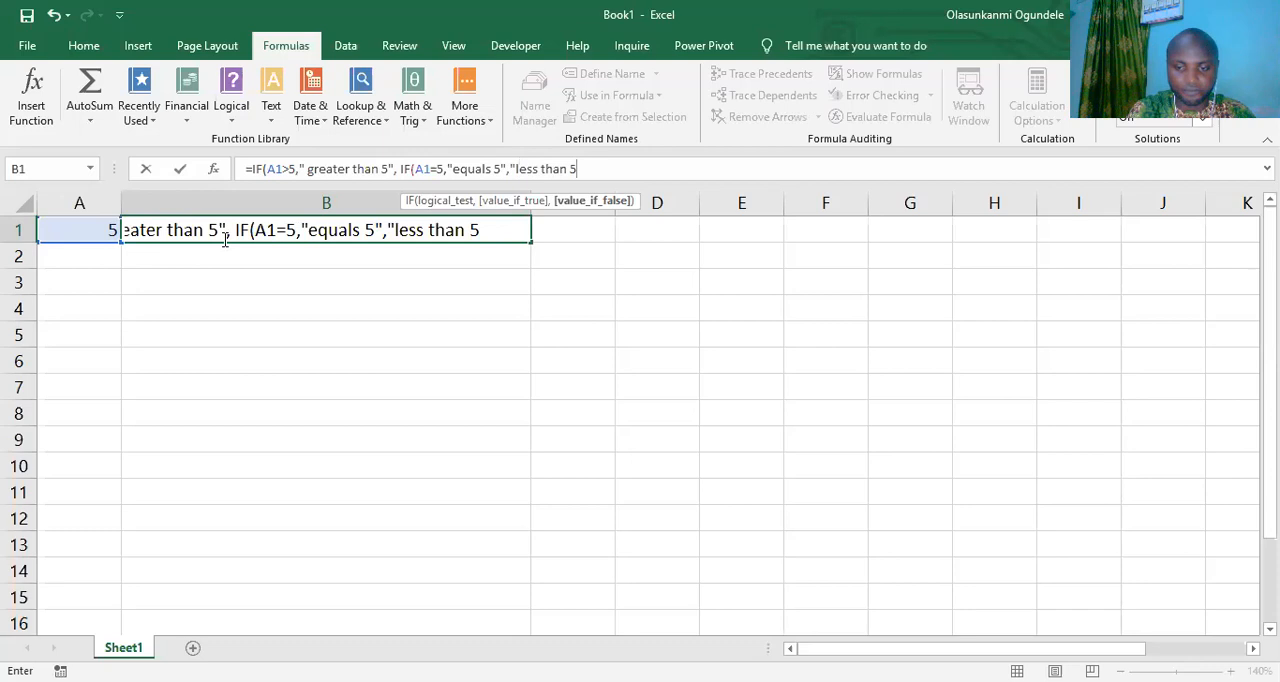
pyautogui.write(')')
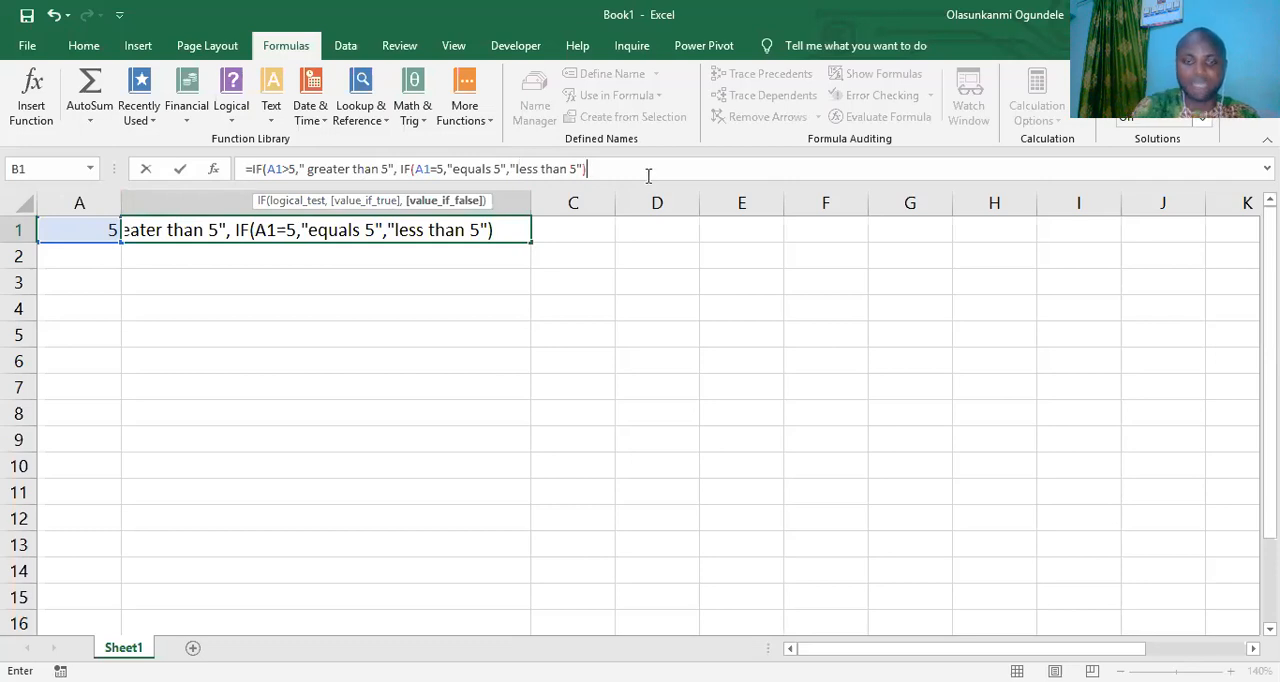
pyautogui.press('Return')
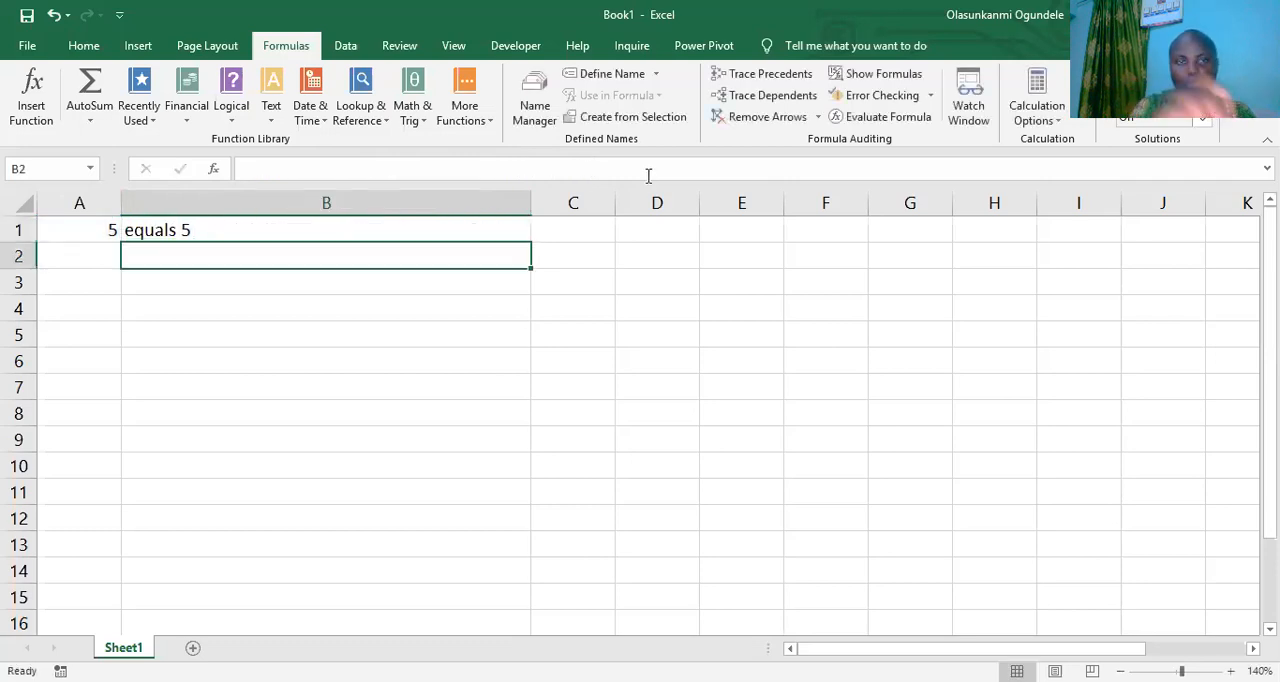
# - Center the contents of cell B1 horizontally
pyautogui.click(206, 229)
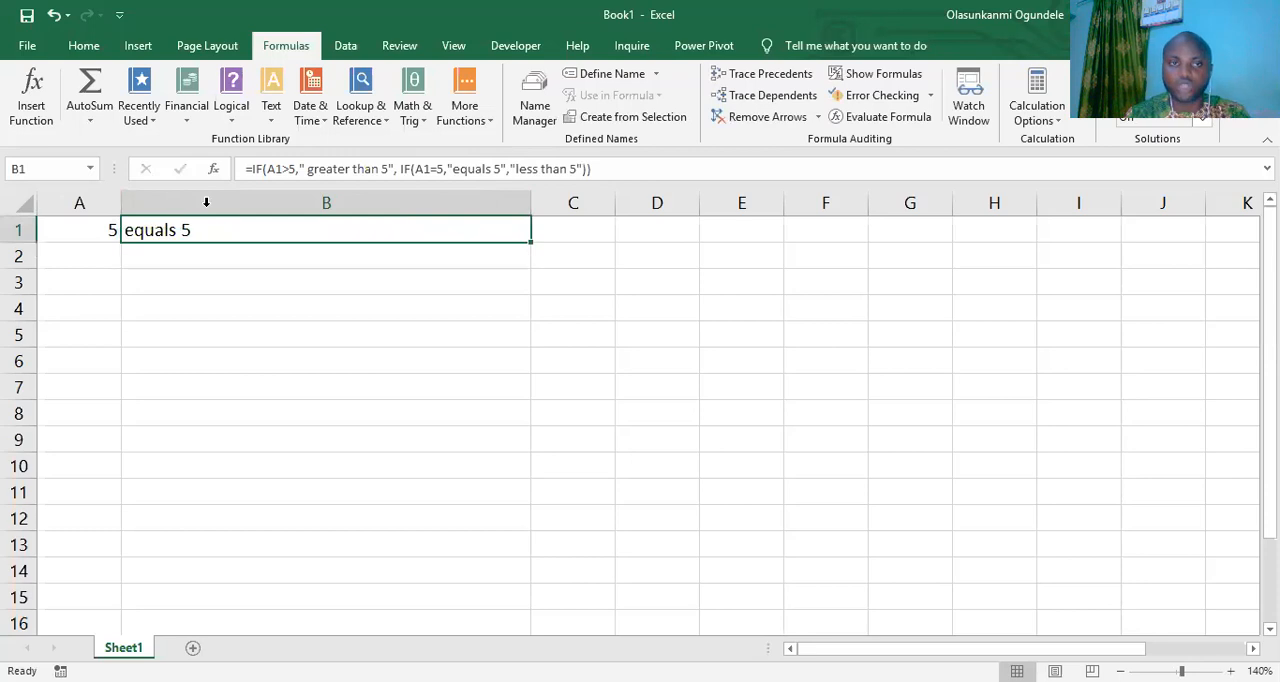
pyautogui.click(82, 45)
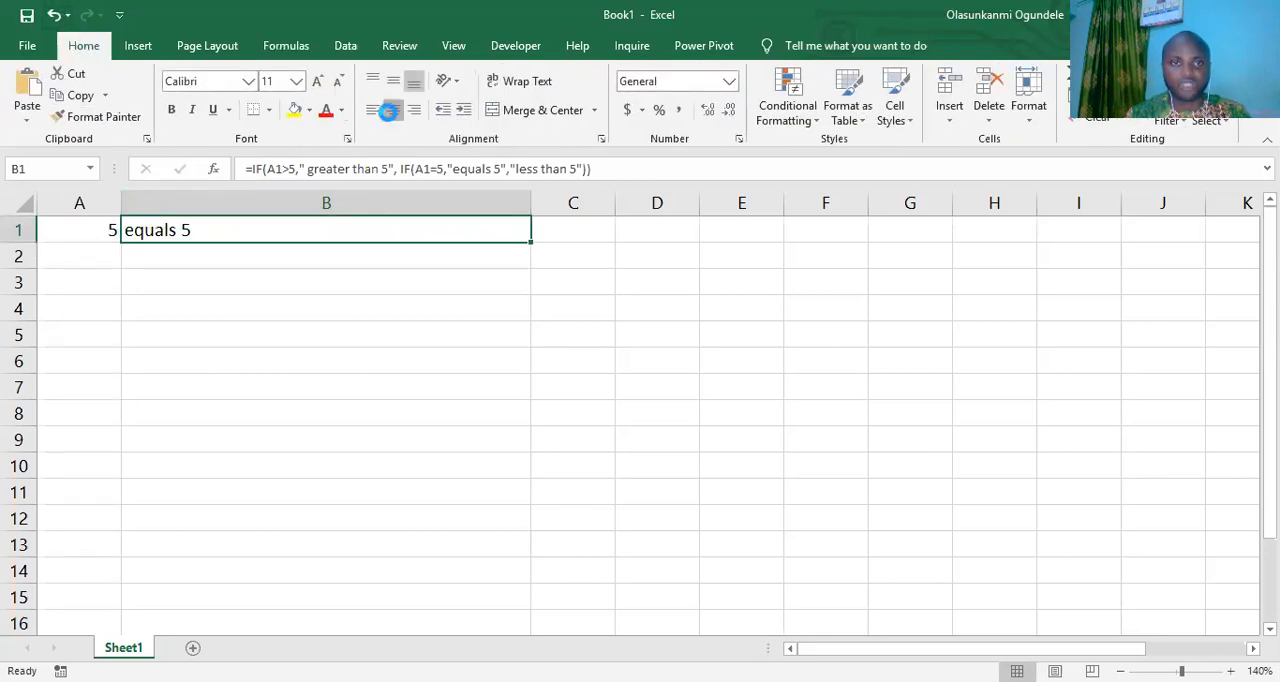
pyautogui.click(392, 112)
# - Test the nested IF formula in B1 by entering 4 and finally 6 in cell A1
pyautogui.click(107, 235)
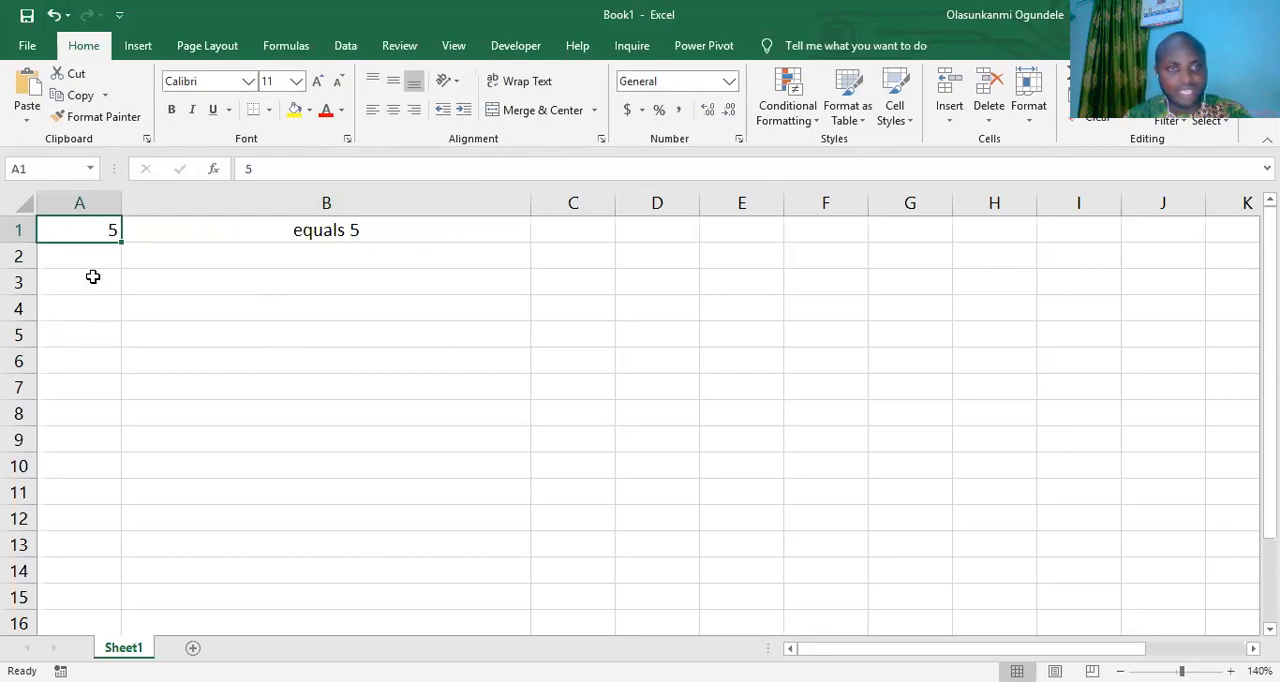
pyautogui.write('4')
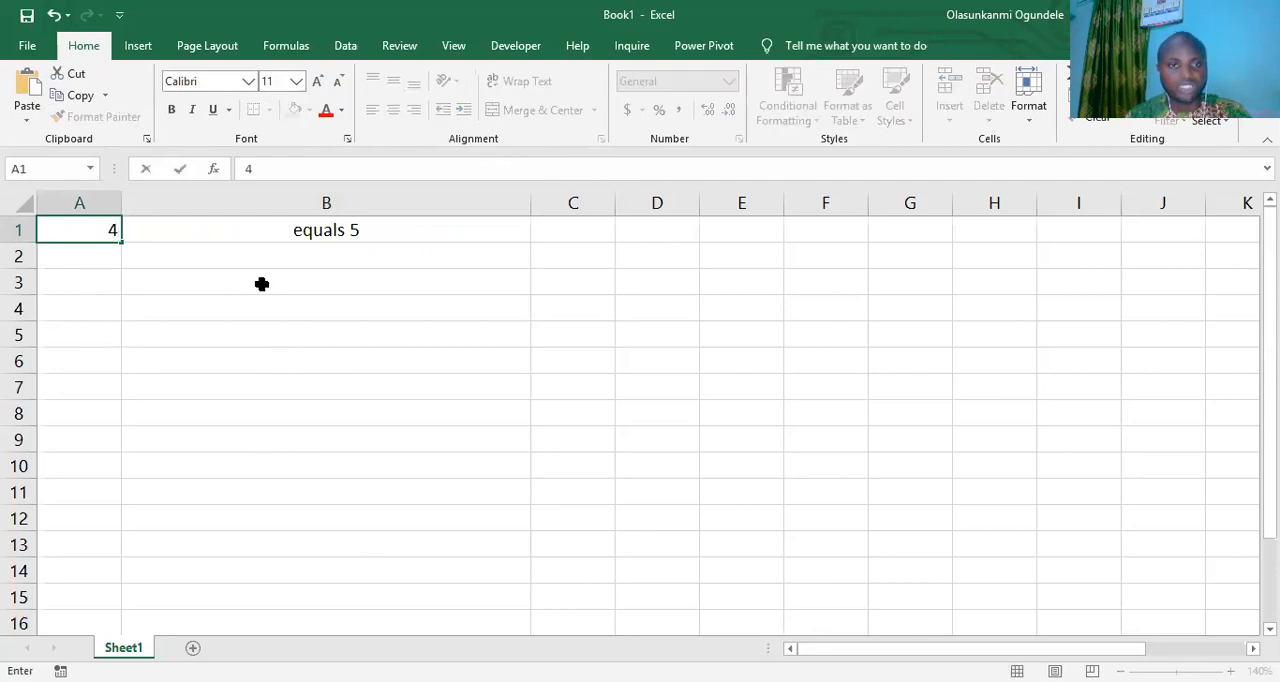
pyautogui.click(260, 283)
pyautogui.click(335, 232)
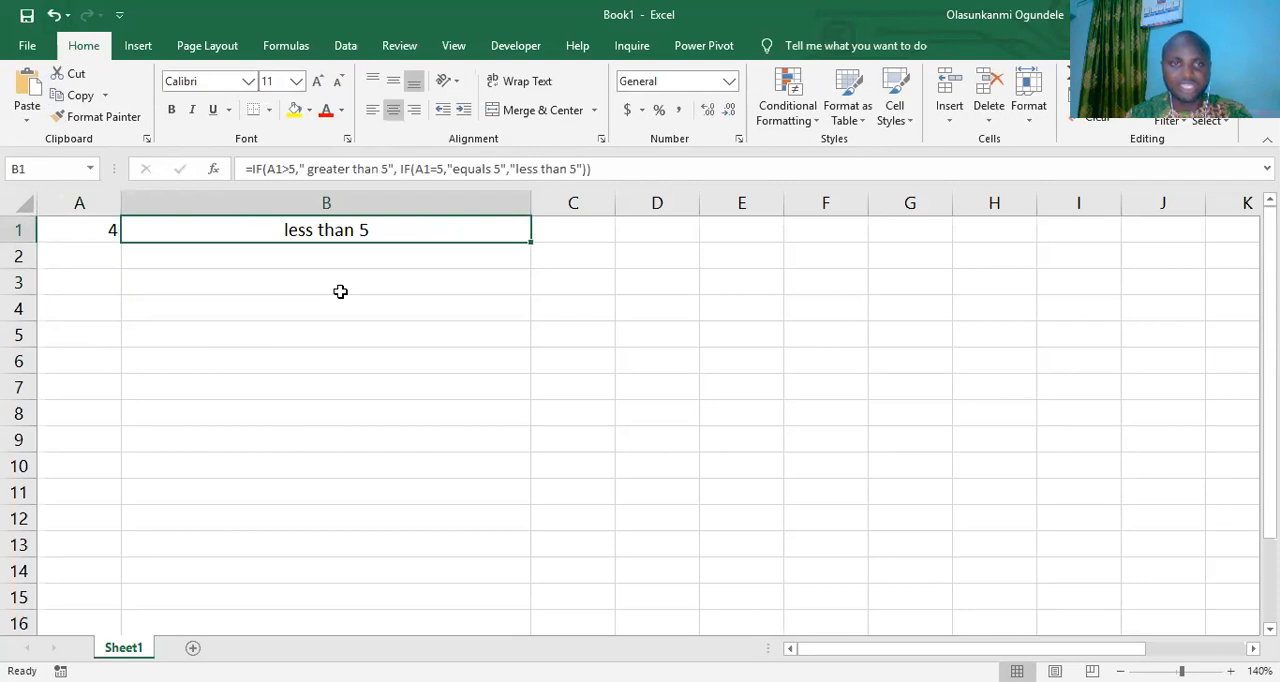
pyautogui.click(71, 229)
pyautogui.write('6')
pyautogui.click(152, 231)
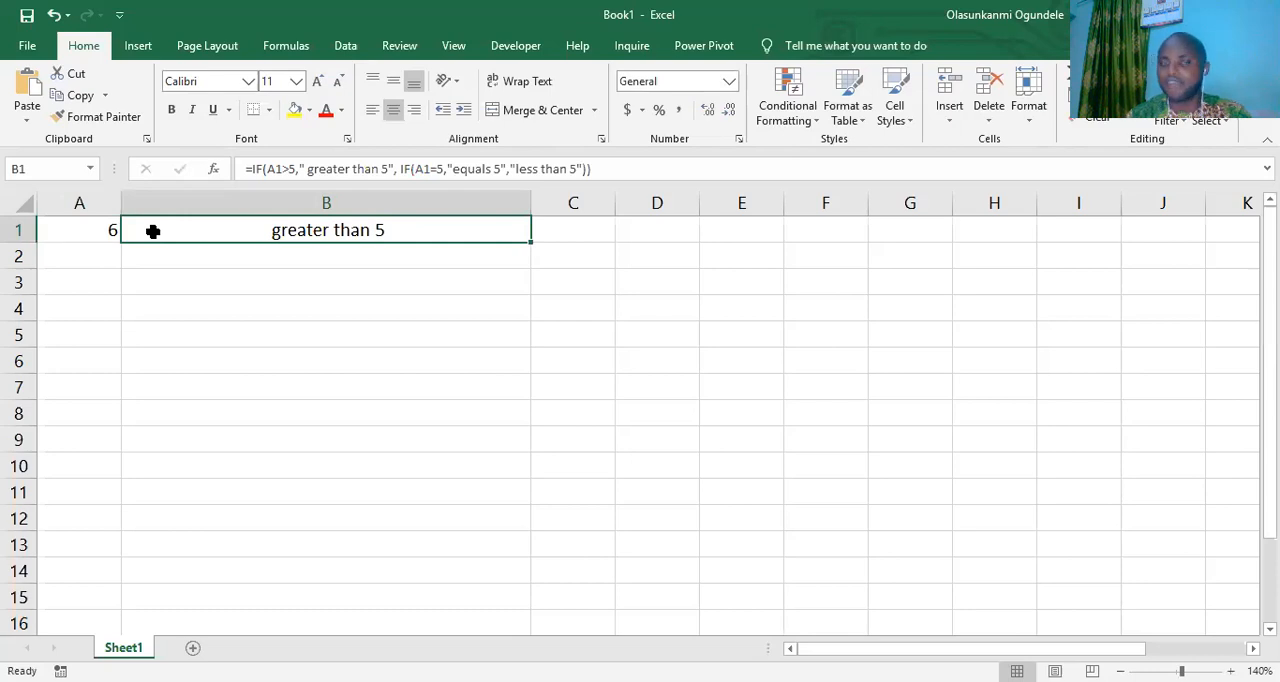
pyautogui.click(32, 56)
pyautogui.press('Escape')
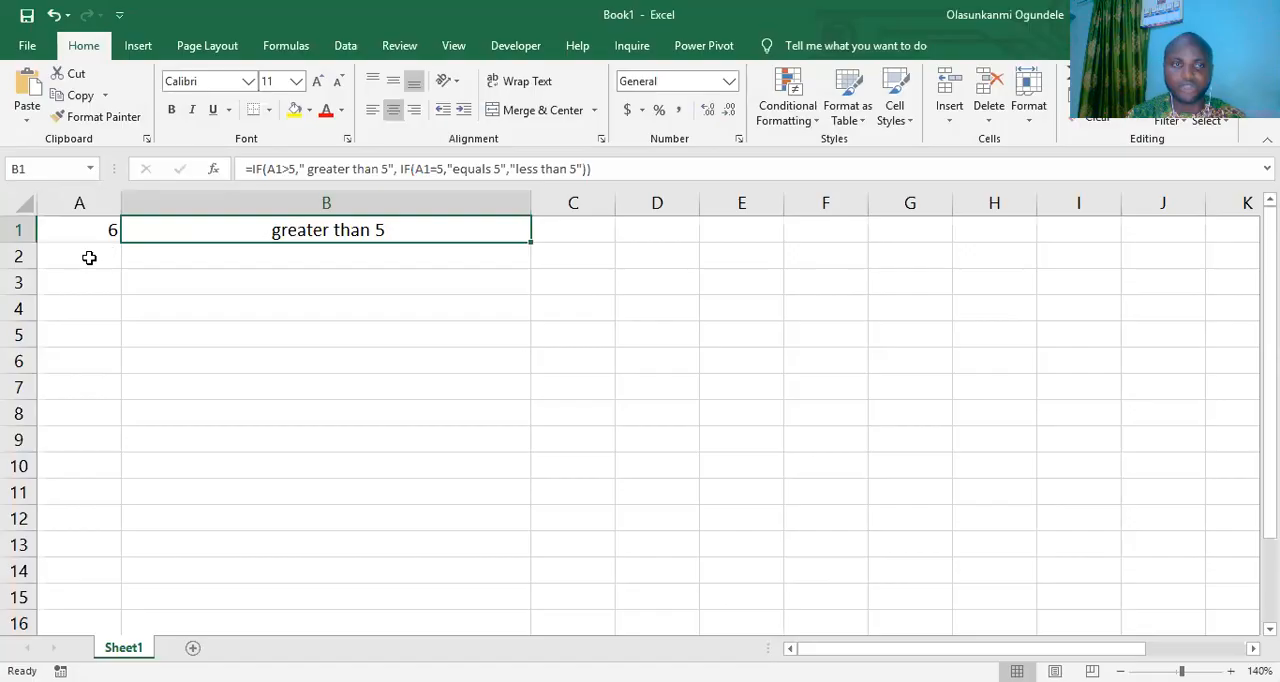
pyautogui.click(30, 48)
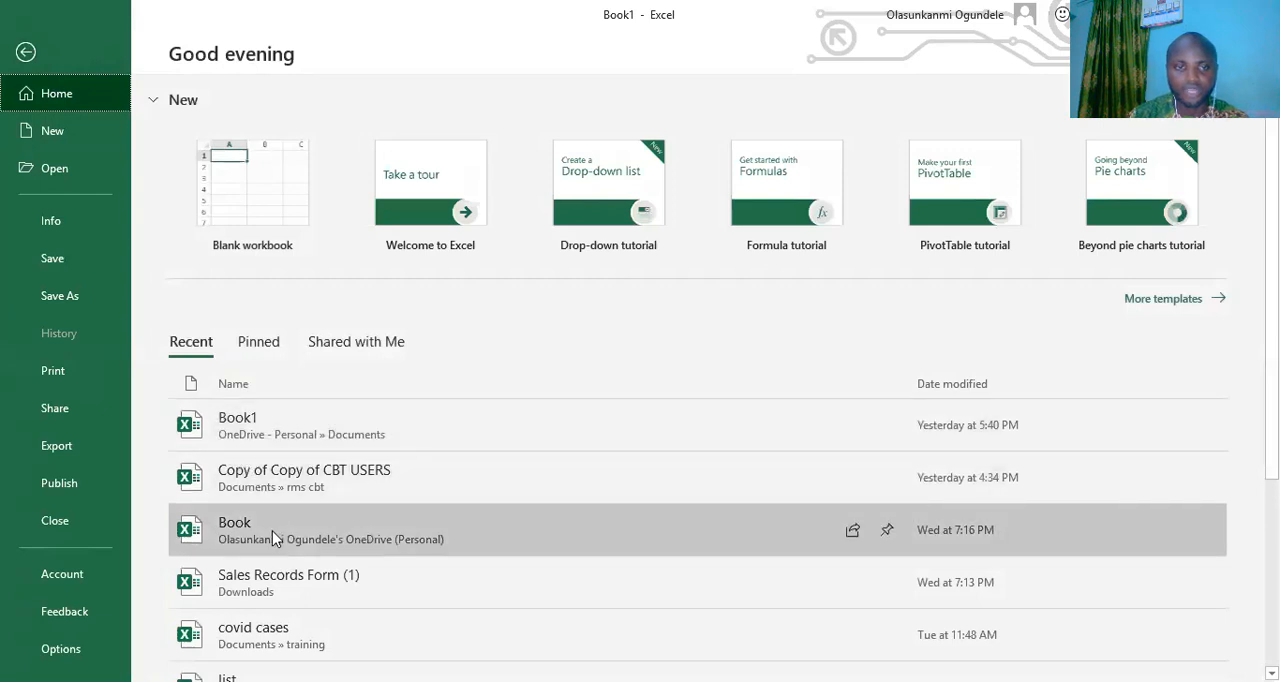
pyautogui.click(272, 530)
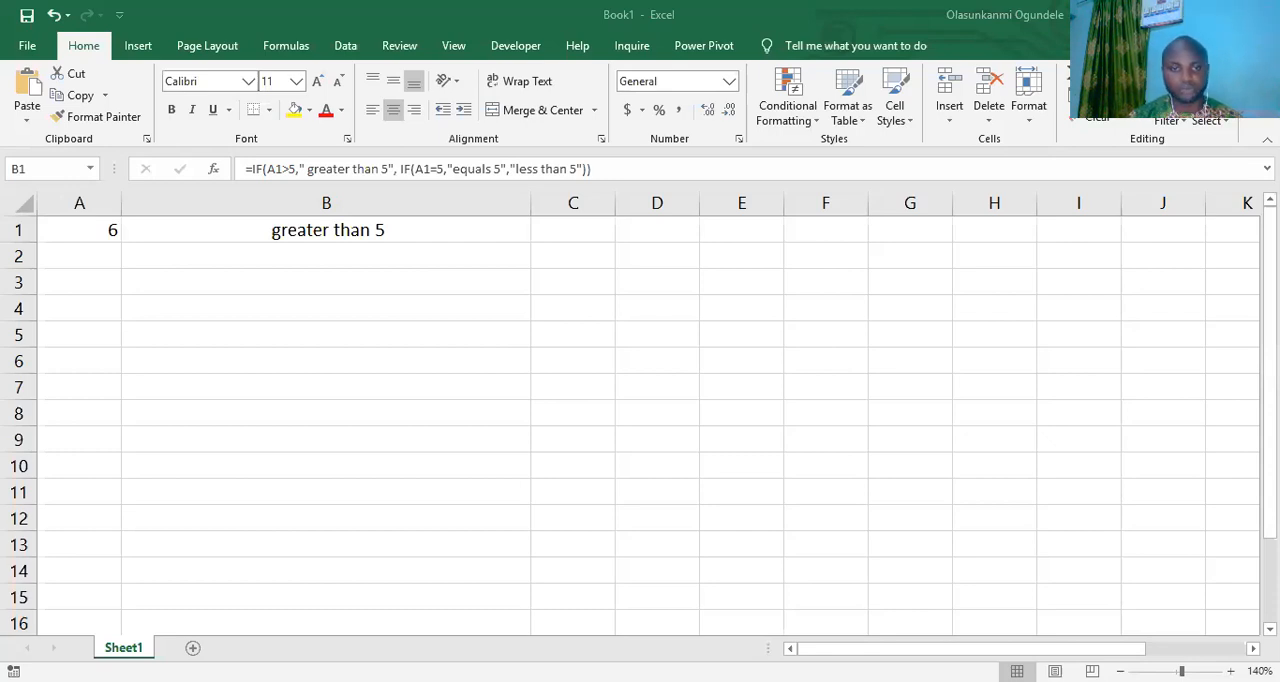
pyautogui.click(326, 309)
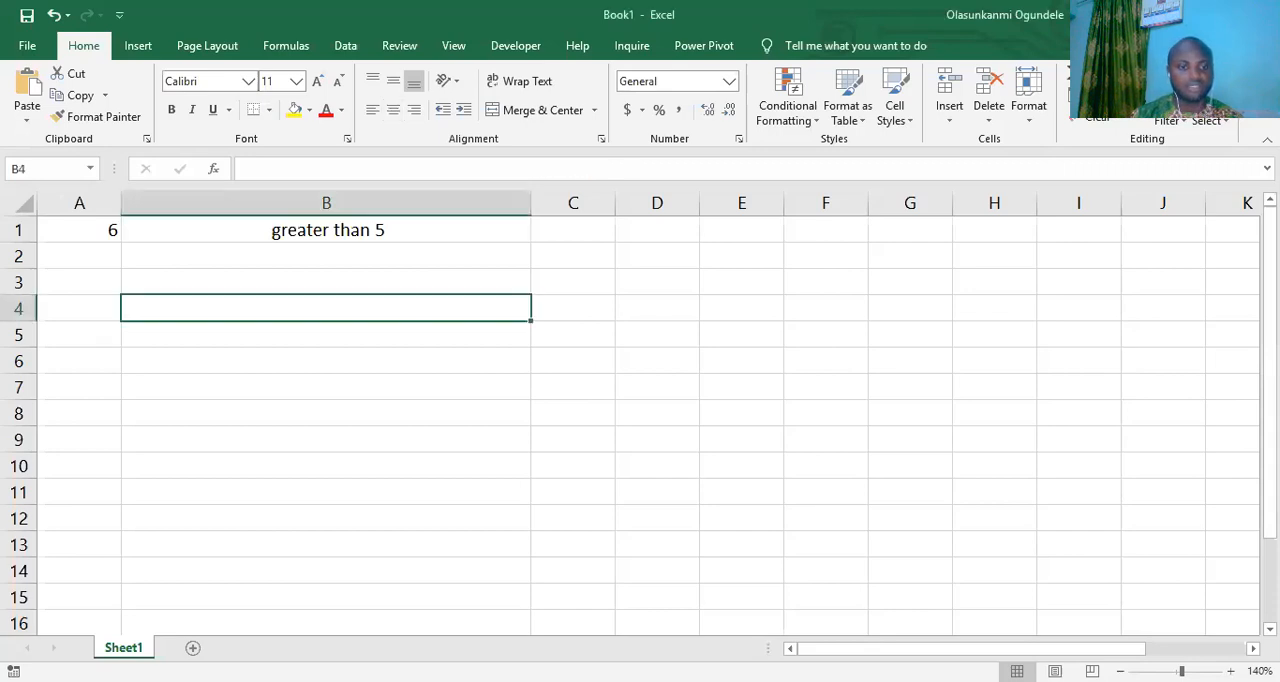
# - Add a new worksheet to the workbook and widen its column A
pyautogui.click(193, 647)
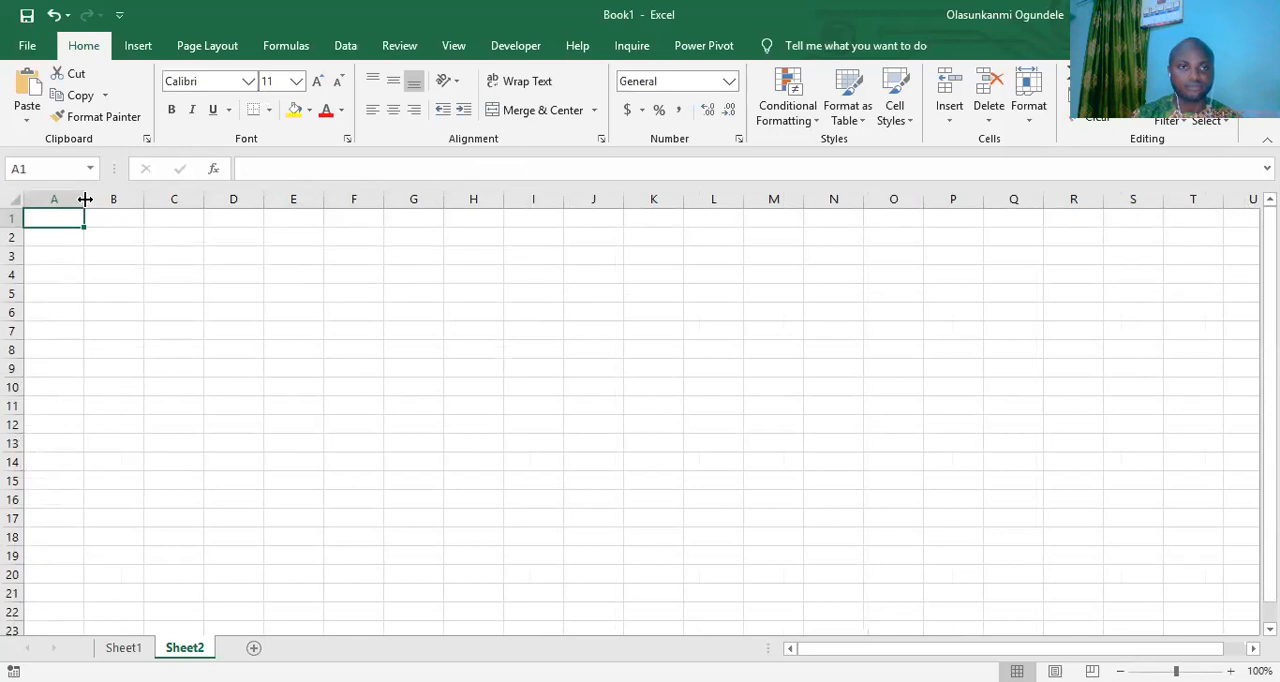
pyautogui.moveTo(85, 199); pyautogui.dragTo(173, 199)
pyautogui.click(149, 240)
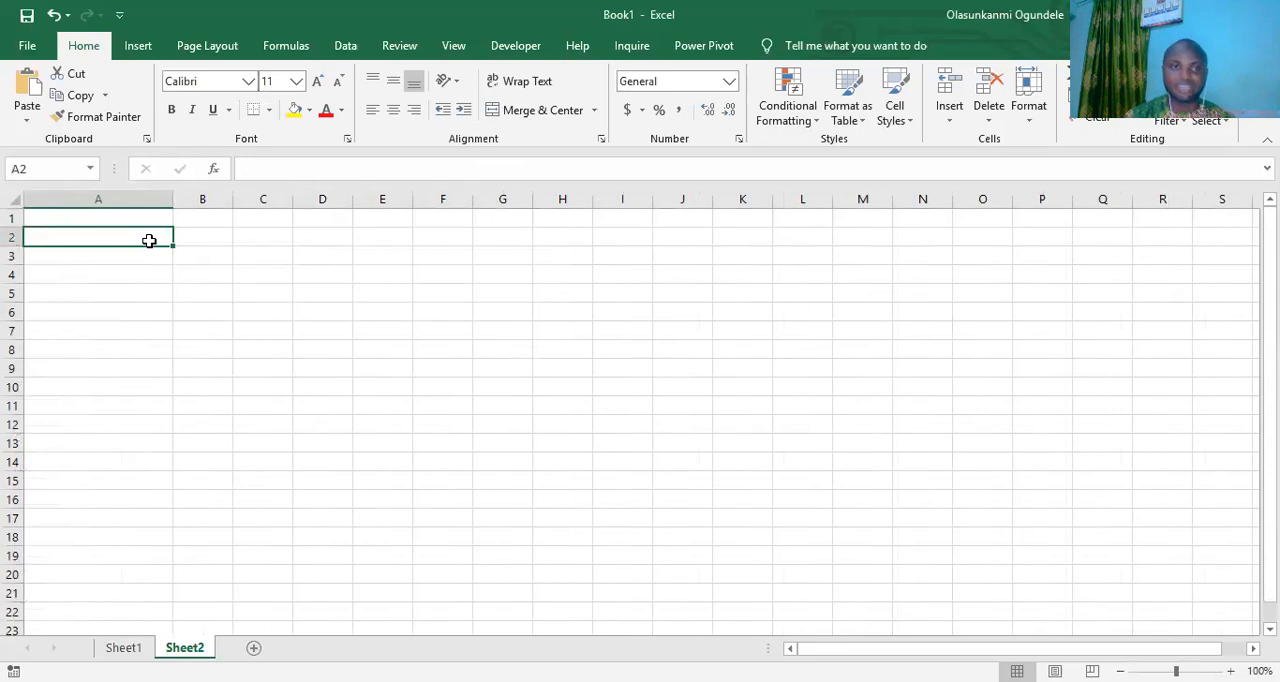
# - Enter the score range 0-49 in cell B1 of the new worksheet
pyautogui.click(190, 213)
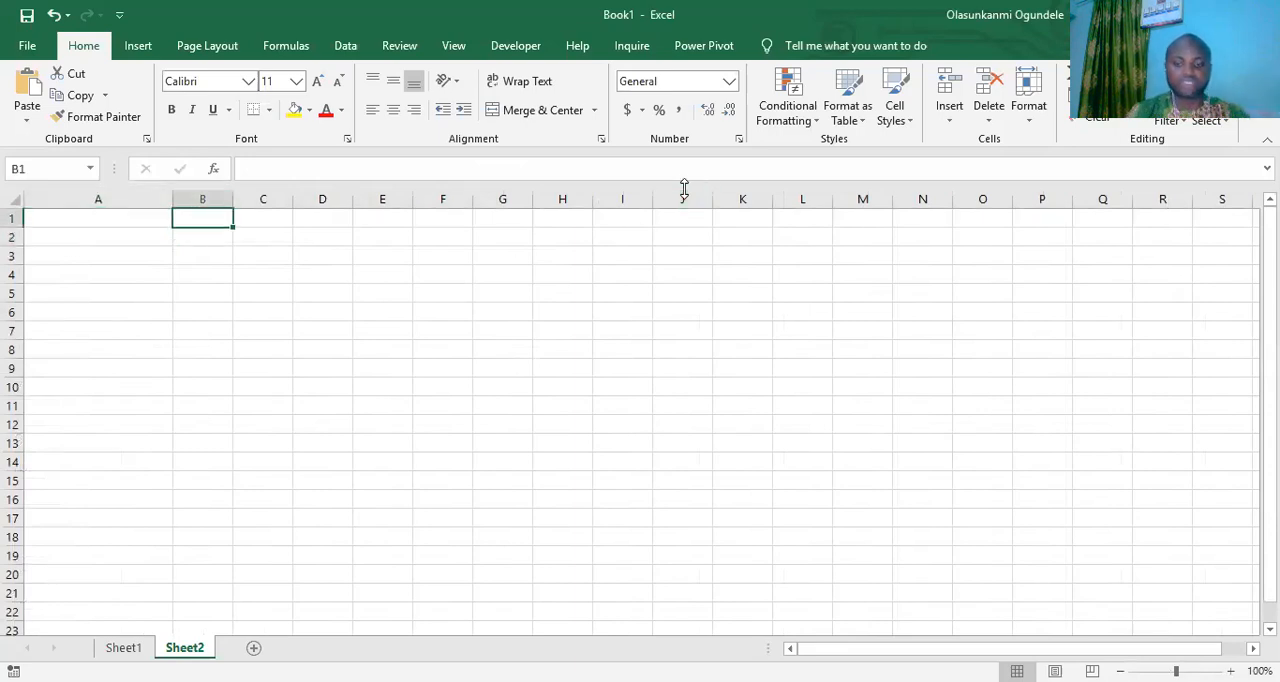
pyautogui.write('0-')
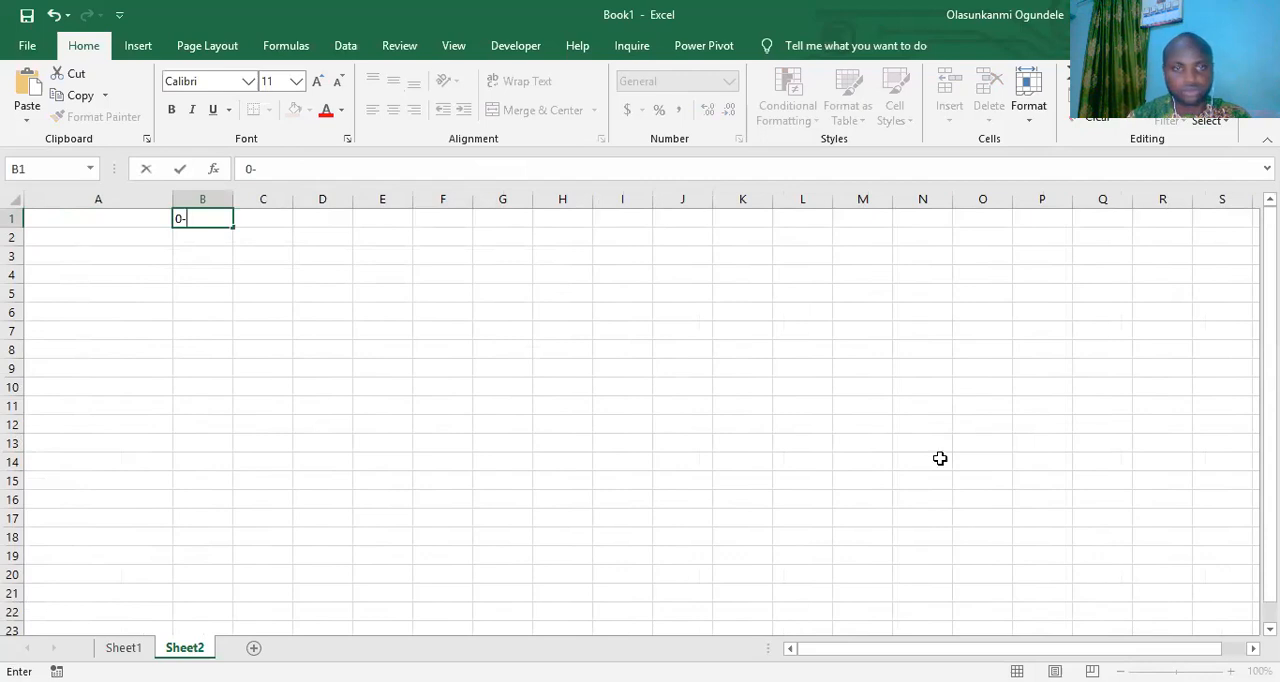
pyautogui.press('Return')
pyautogui.click(1231, 671)
pyautogui.click(1231, 671)
pyautogui.click(1231, 671)
pyautogui.click(1231, 671)
pyautogui.click(1231, 671)
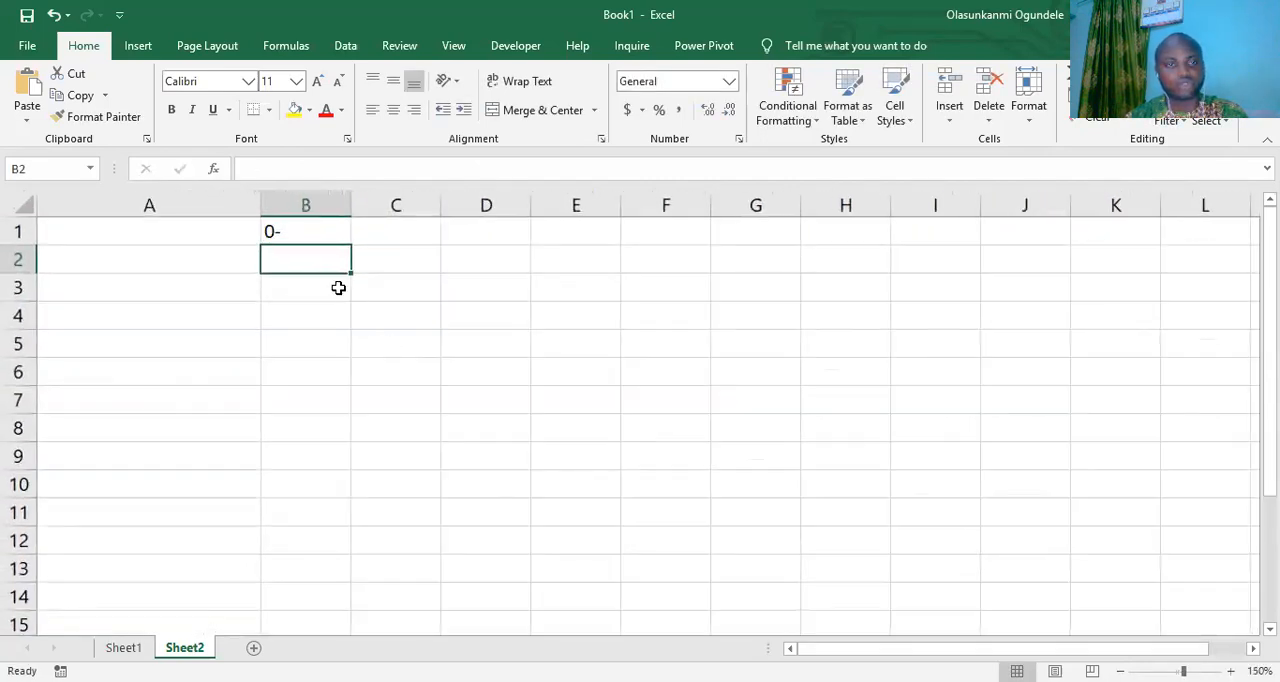
pyautogui.doubleClick(320, 235)
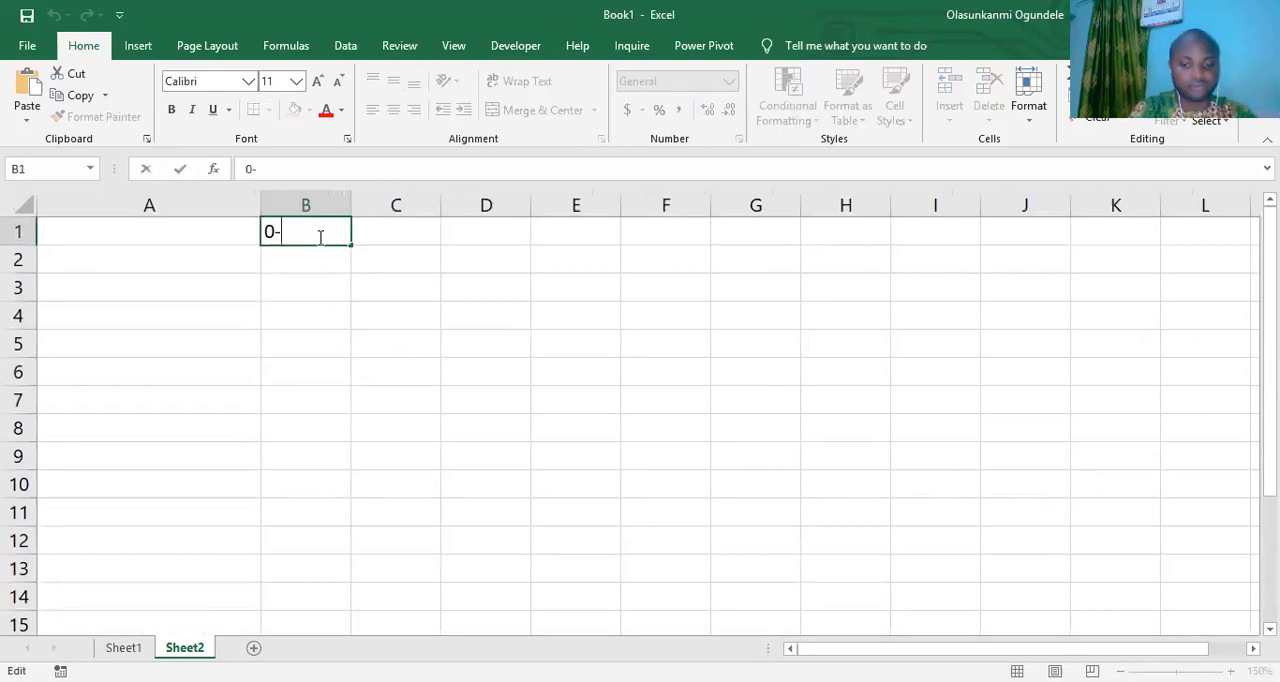
pyautogui.write('49')
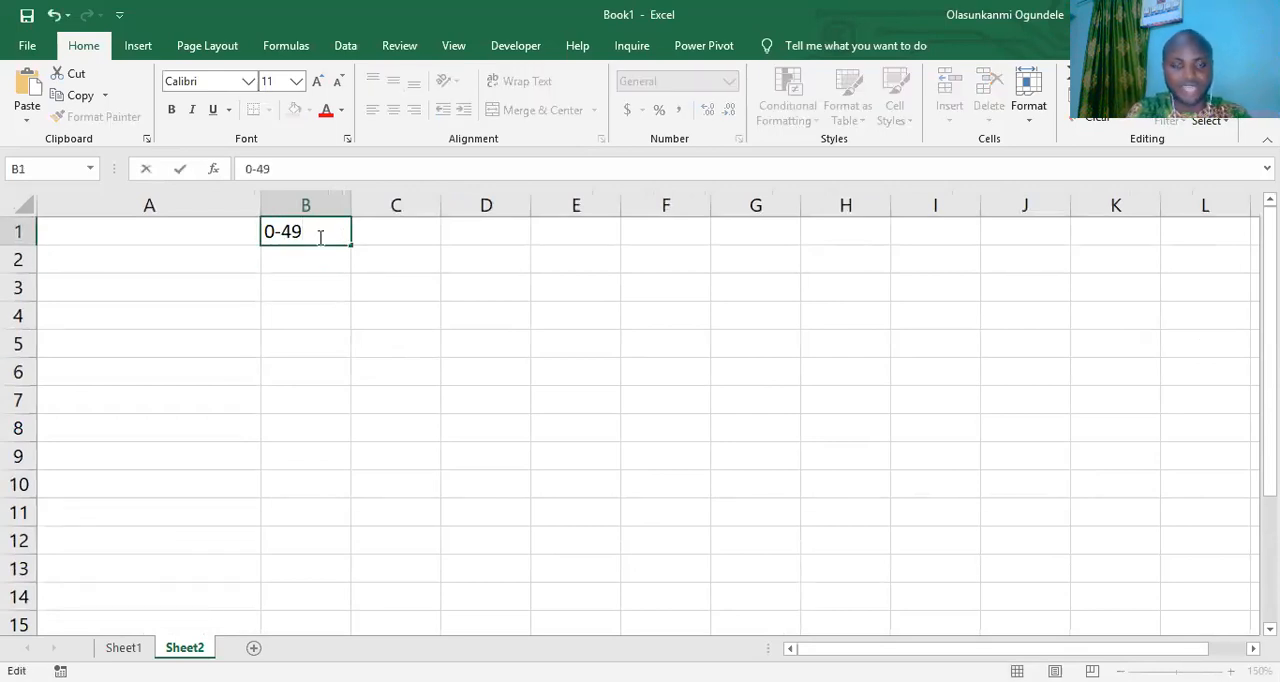
pyautogui.press('Return')
# - Enter the grade F in cell B2, below the 0-49 range
pyautogui.write('f')
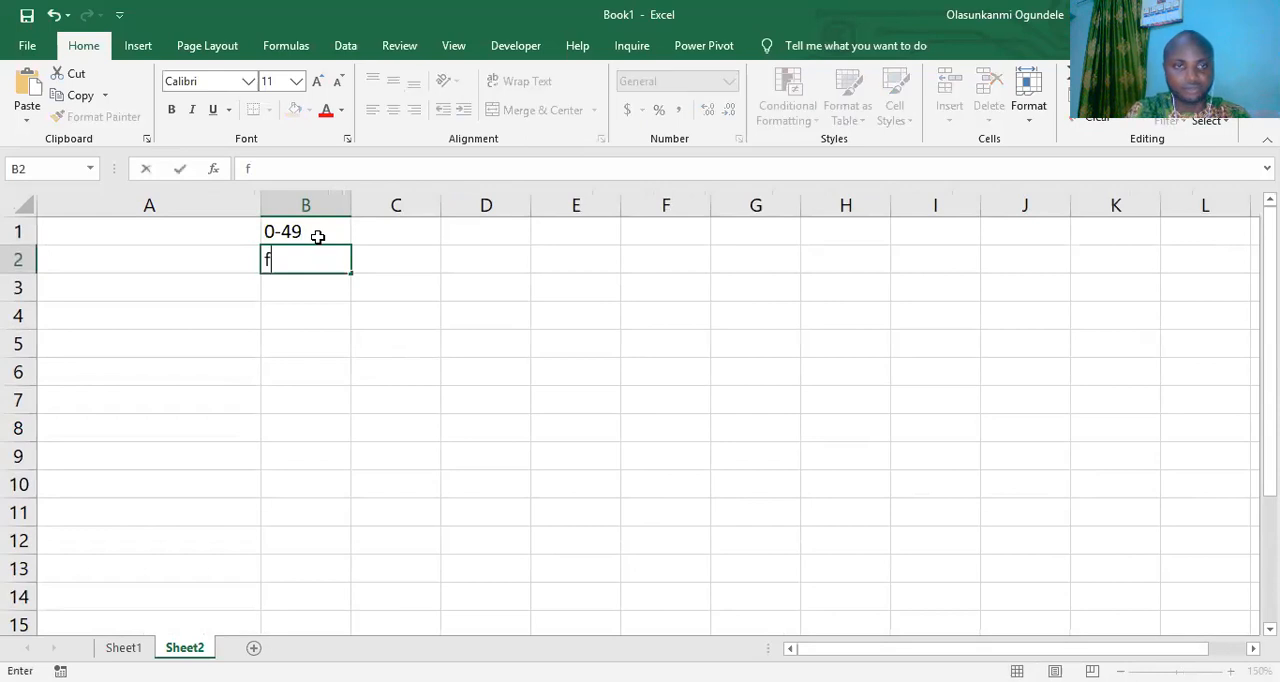
pyautogui.press('BackSpace')
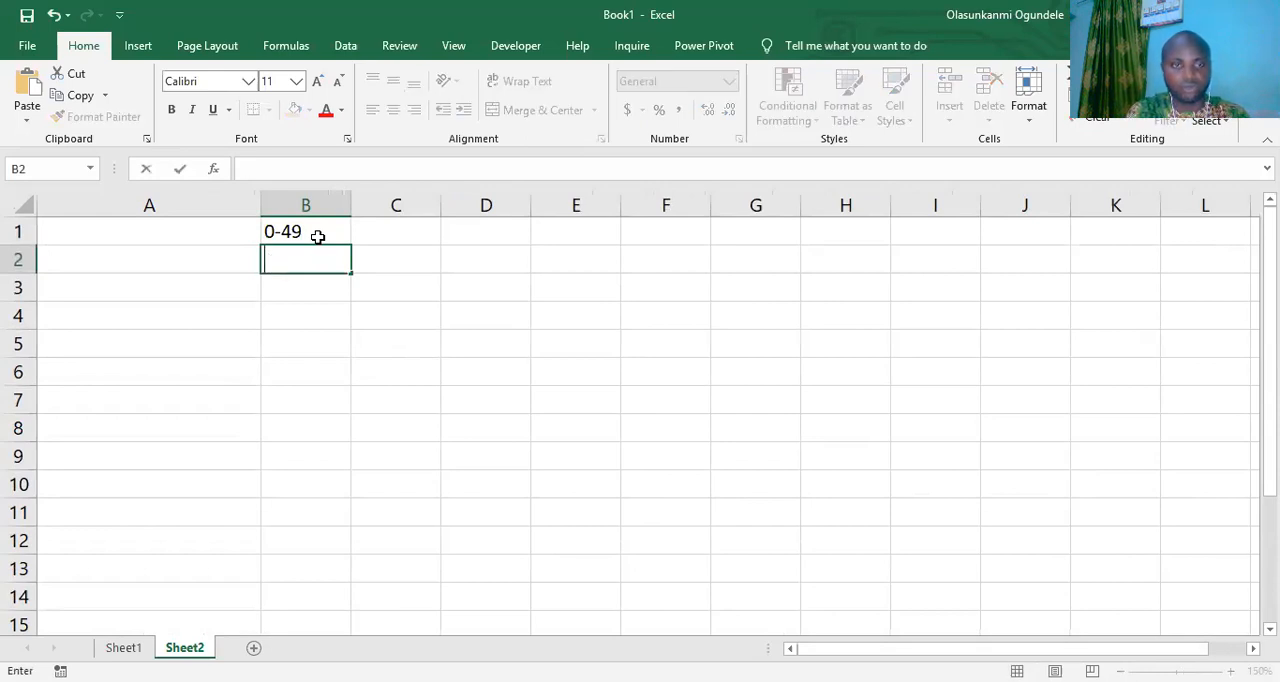
pyautogui.write('F')
pyautogui.press('Tab')
# - Enter the score range 50 - 59 in cell C1 and its grade C in cell C2
pyautogui.press('Up')
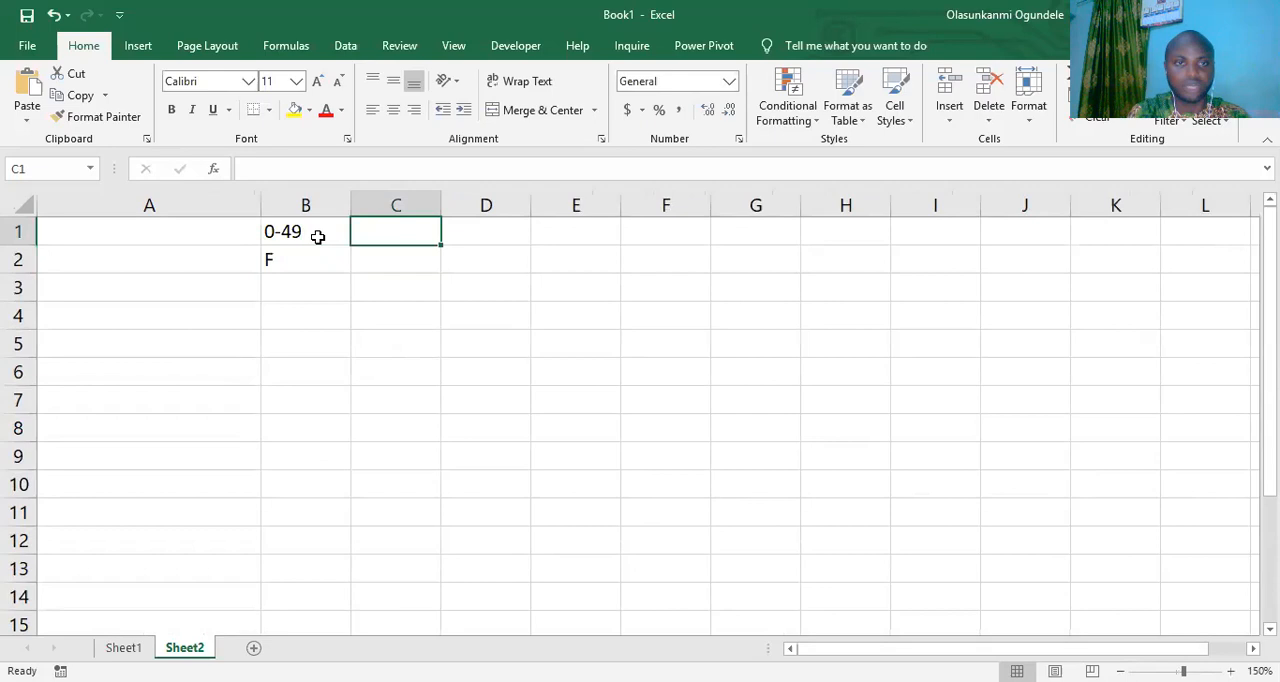
pyautogui.write('50')
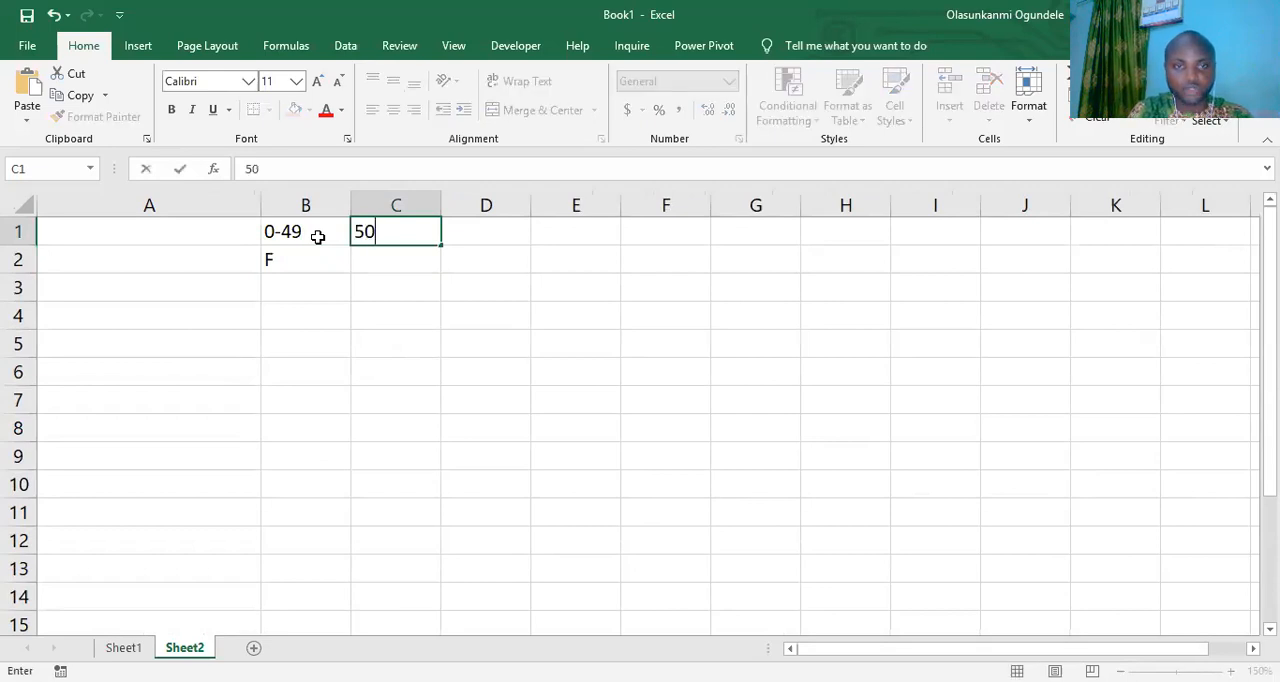
pyautogui.write(' - 60')
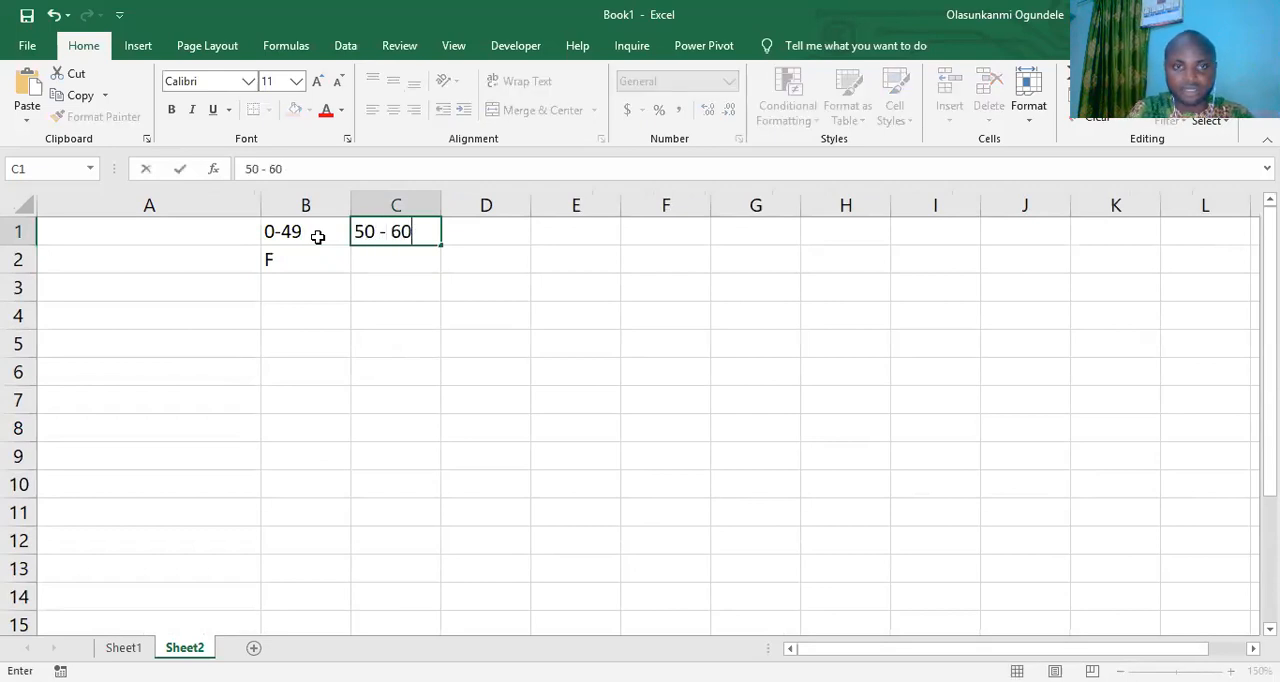
pyautogui.press('BackSpace')
pyautogui.write('59')
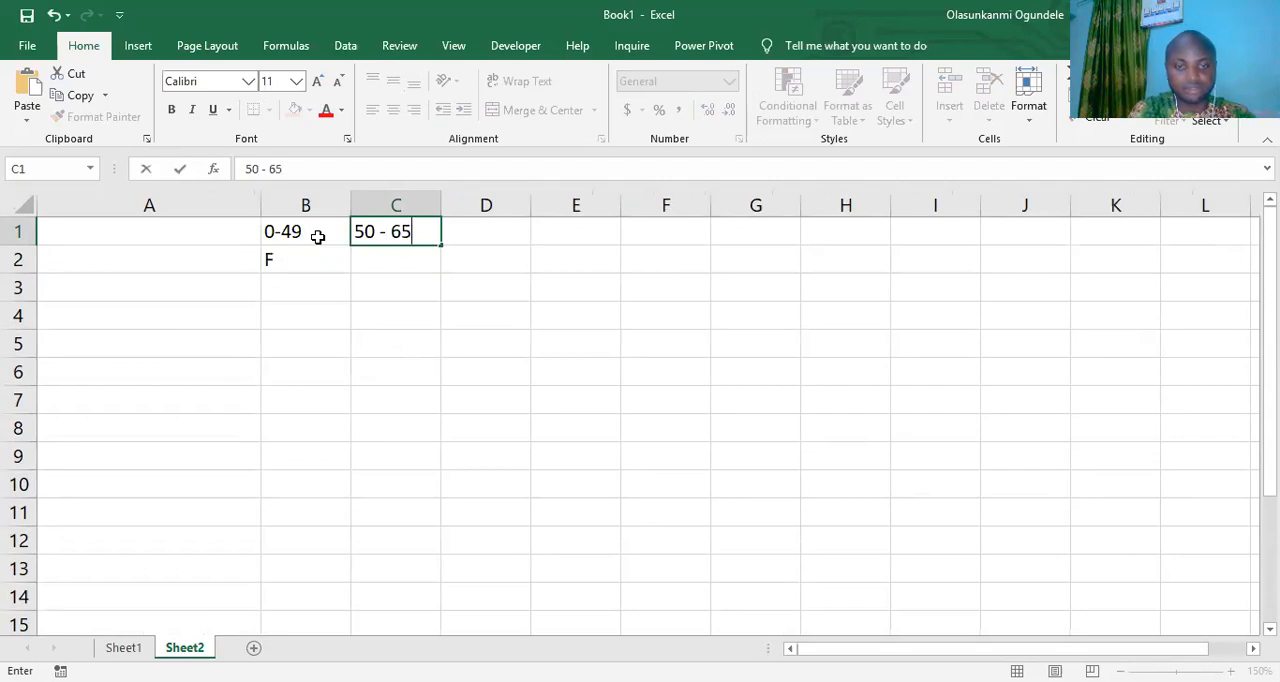
pyautogui.press('BackSpace')
pyautogui.press('BackSpace')
pyautogui.press('BackSpace')
pyautogui.write('59')
pyautogui.press('BackSpace')
pyautogui.write('9')
pyautogui.press('Return')
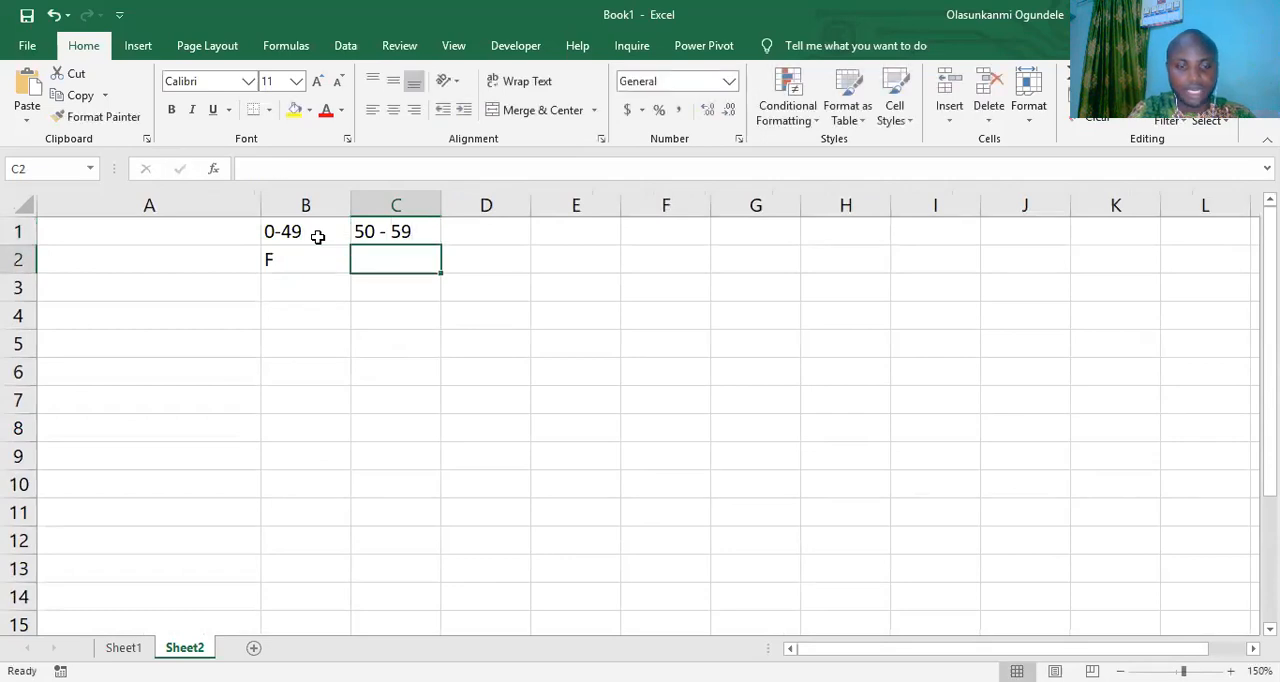
pyautogui.write('C')
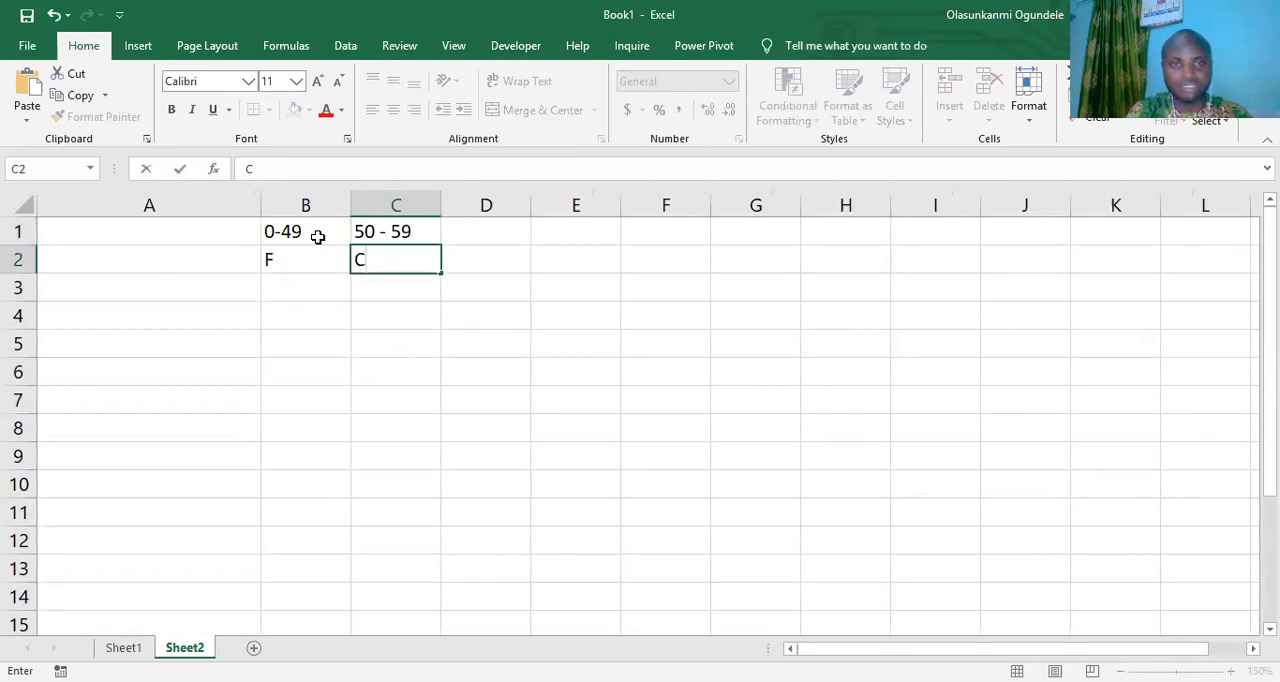
# - Enter the score range 60 - 75 in cell D1 and its grade B in cell D2
pyautogui.click(499, 238)
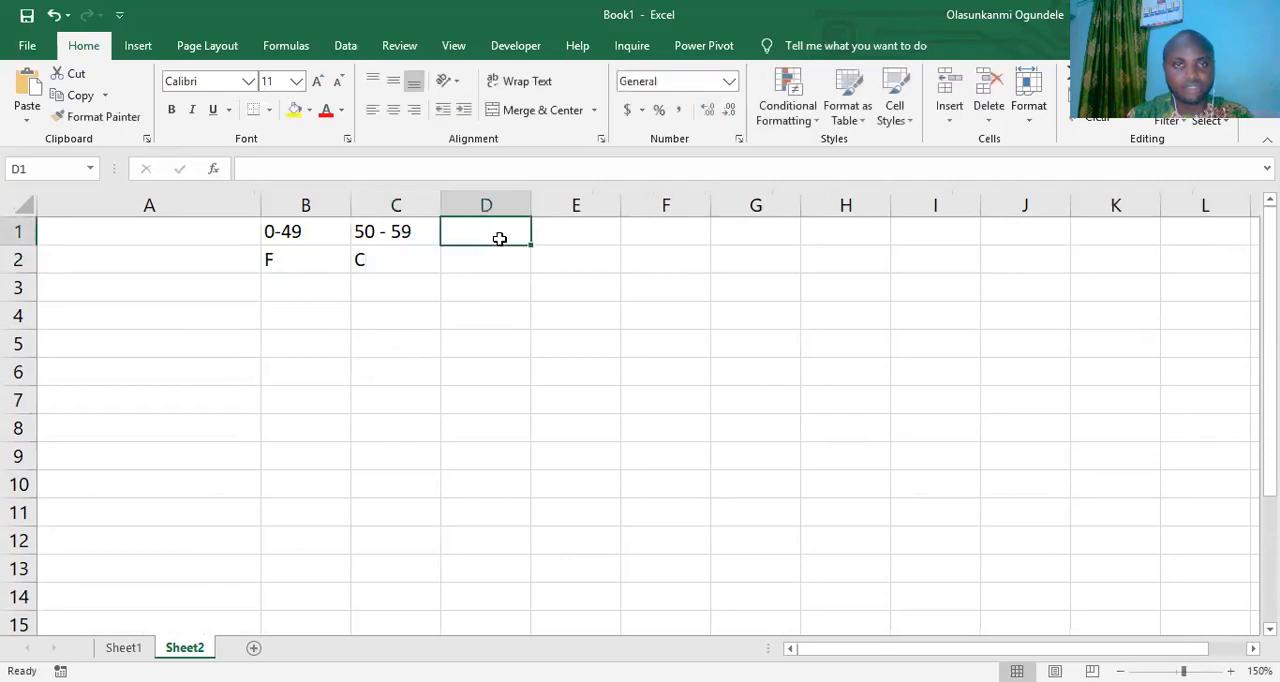
pyautogui.write('60')
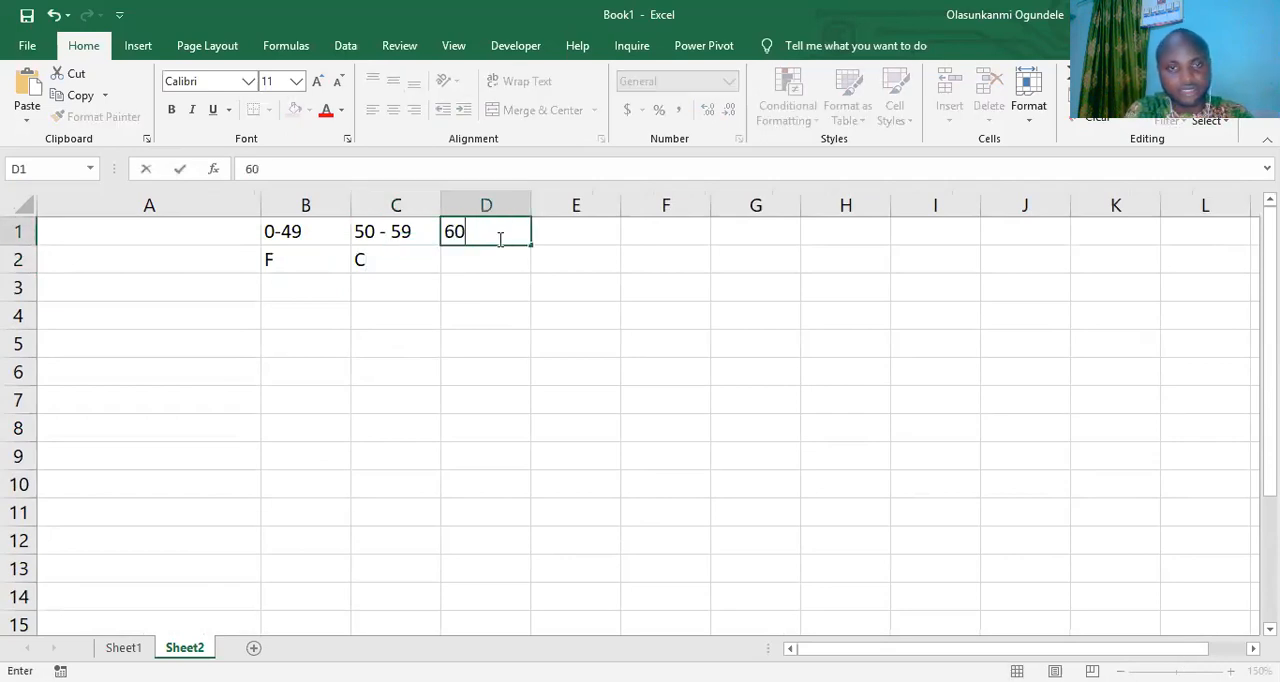
pyautogui.write(' - ')
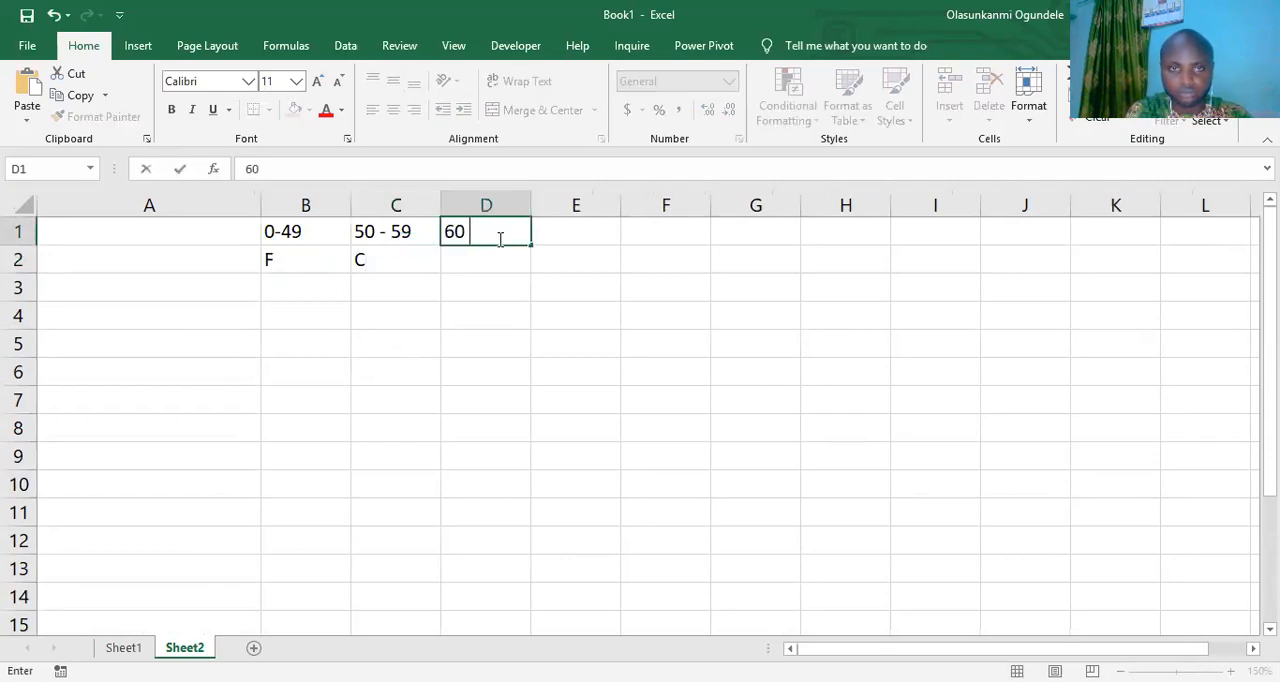
pyautogui.write('75')
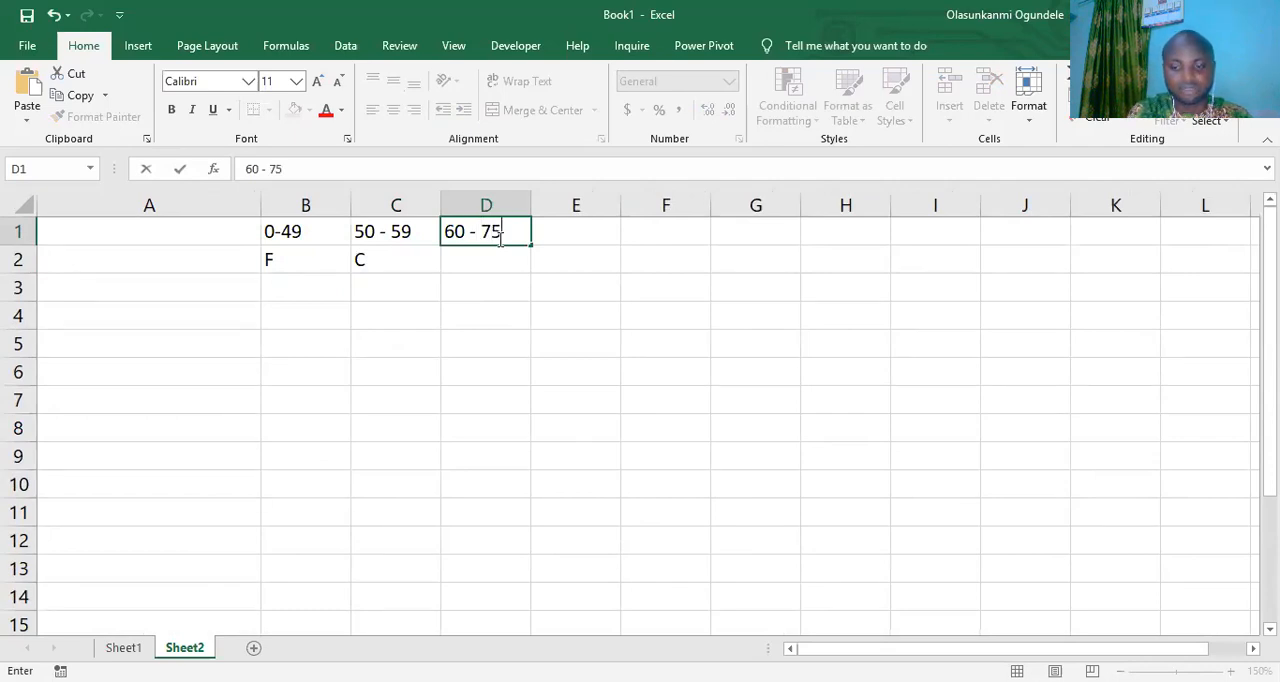
pyautogui.press('Return')
pyautogui.write('B')
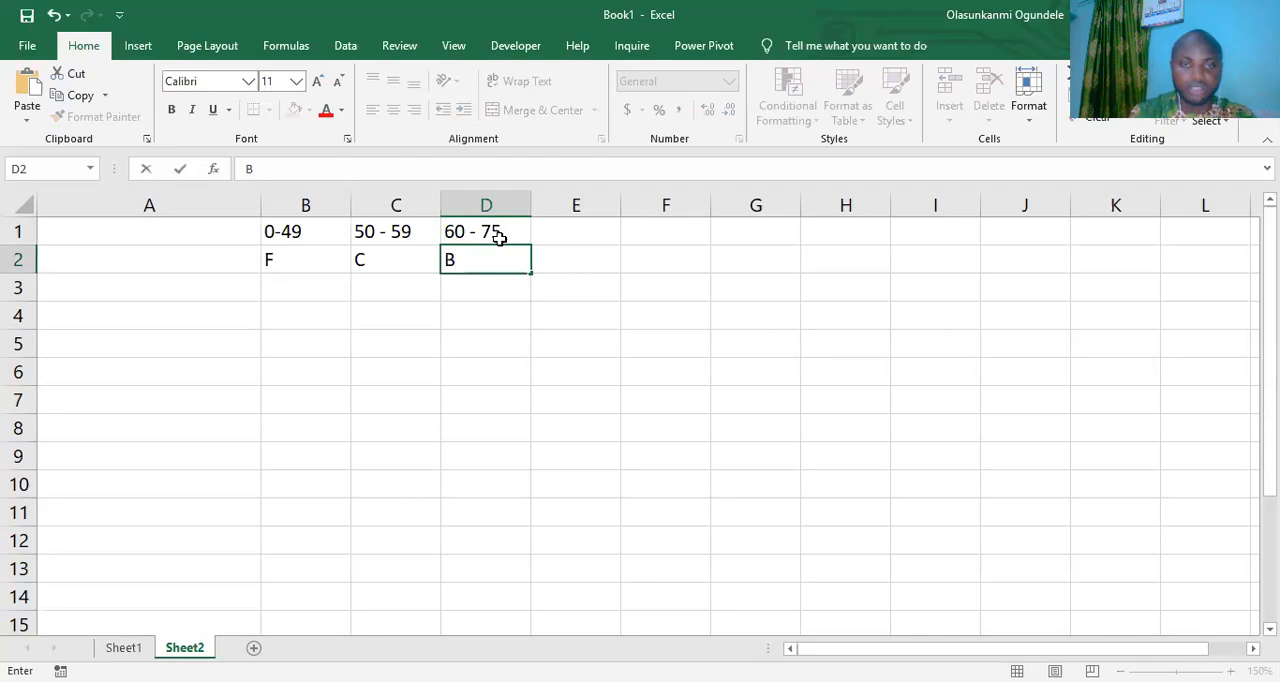
# - Correct the score range in cell D1 to 60 - 74
pyautogui.click(506, 224)
pyautogui.doubleClick(506, 224)
pyautogui.press('BackSpace')
pyautogui.write('4')
pyautogui.press('Tab')
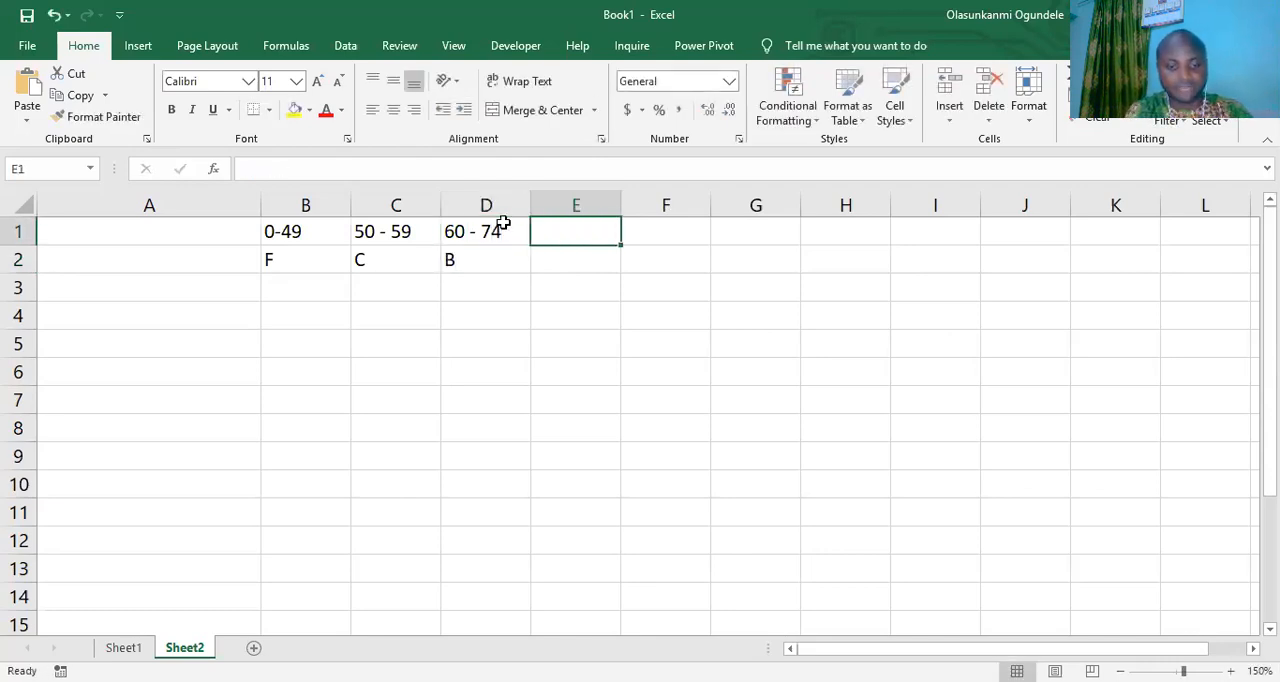
# - Enter the score range 75- 100 in cell E1 and its grade A in cell E2
pyautogui.write('75- 100')
pyautogui.press('Return')
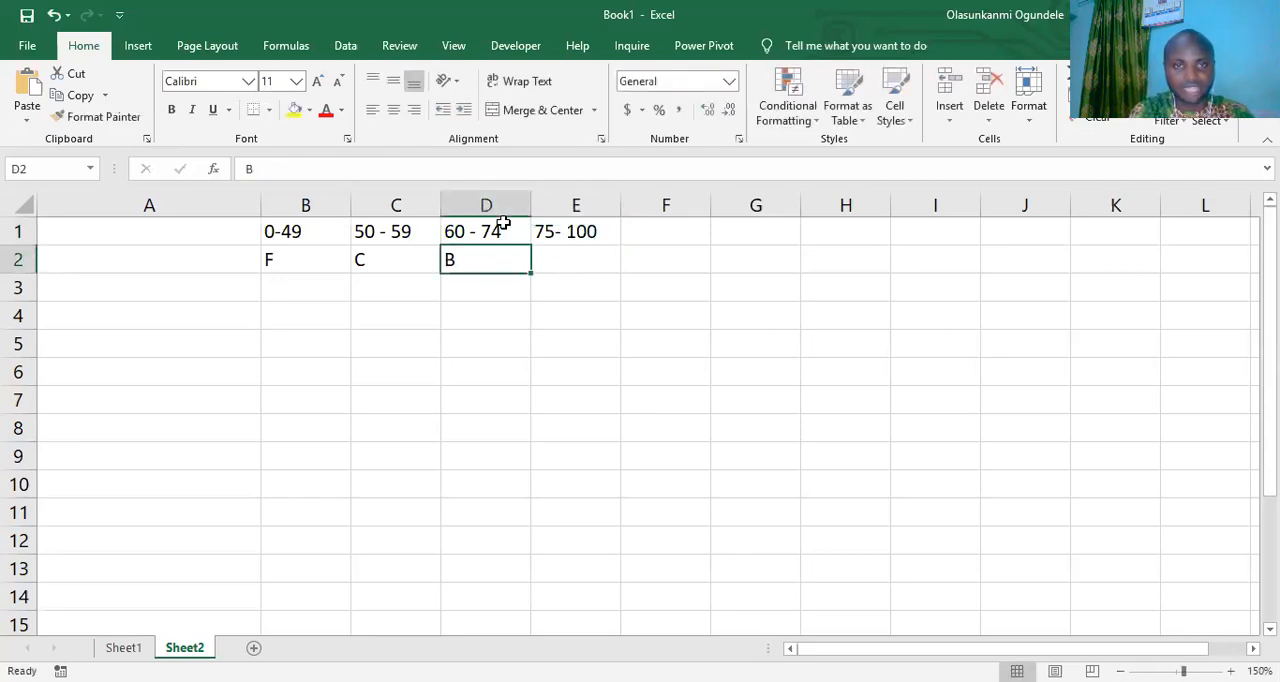
pyautogui.press('Right')
pyautogui.write('A')
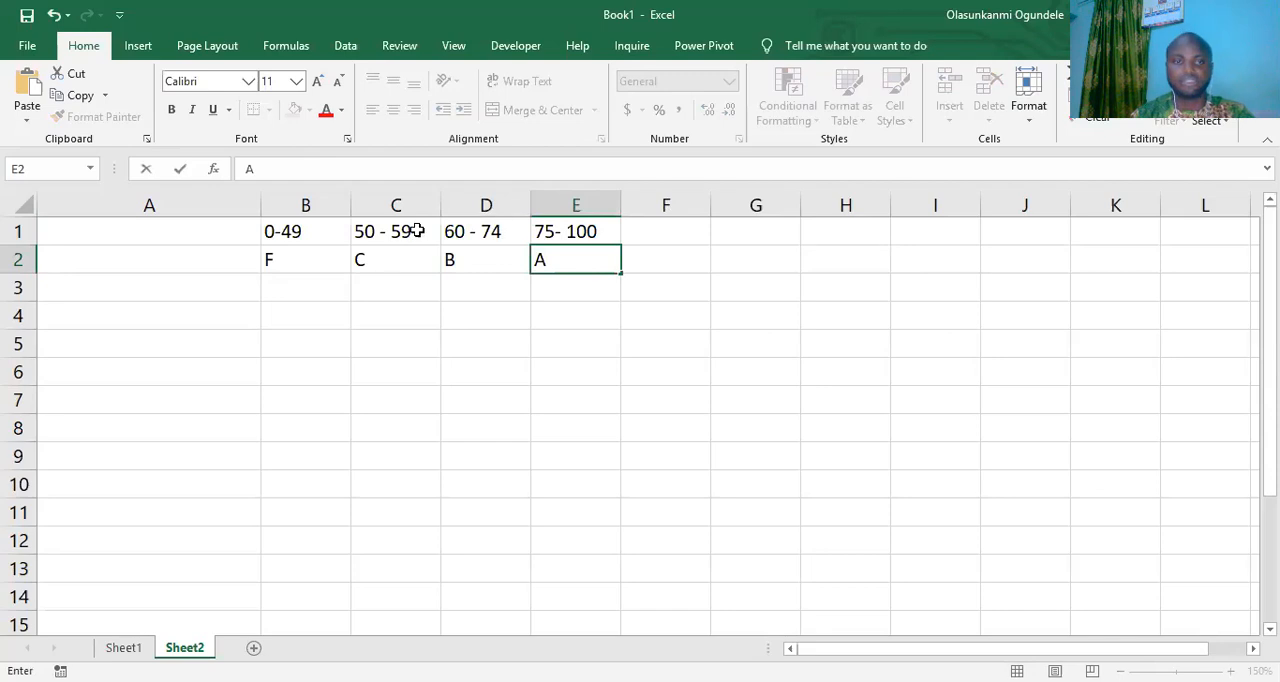
pyautogui.click(364, 324)
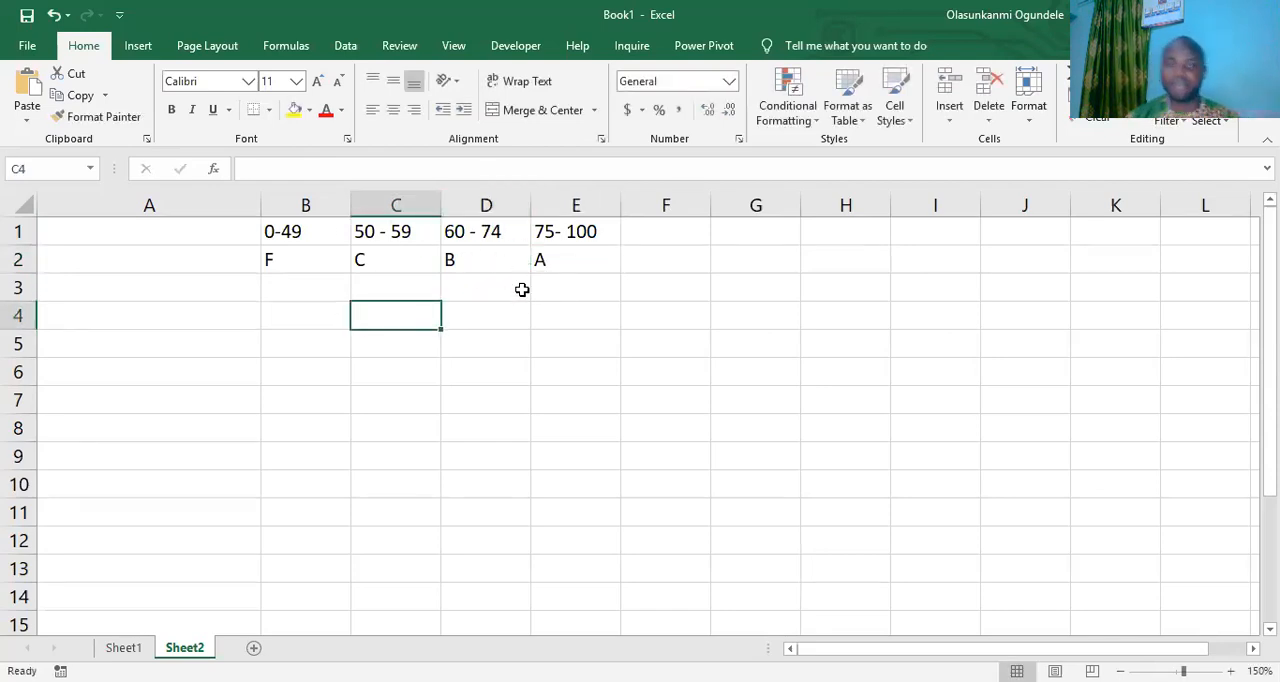
# - Enter the scores 67, 78, 89, 74, 57, 68, 70 and 75 in cells B4 to B11
pyautogui.click(305, 314)
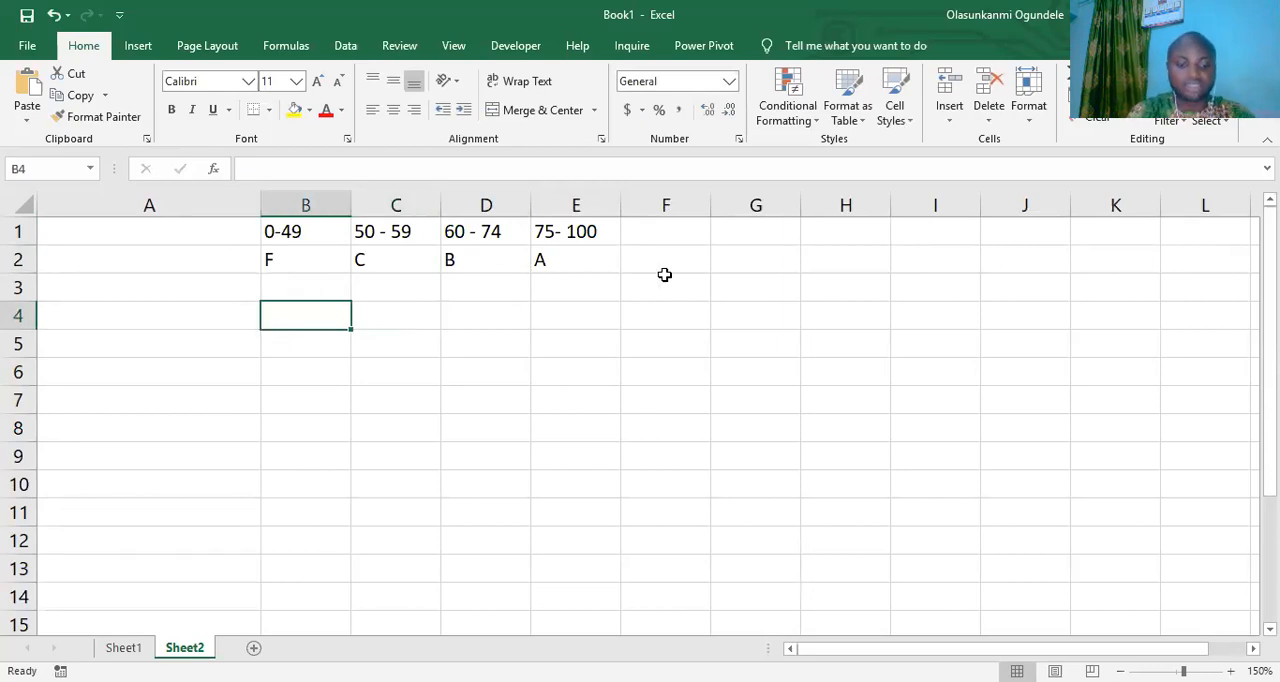
pyautogui.write('67')
pyautogui.press('Return')
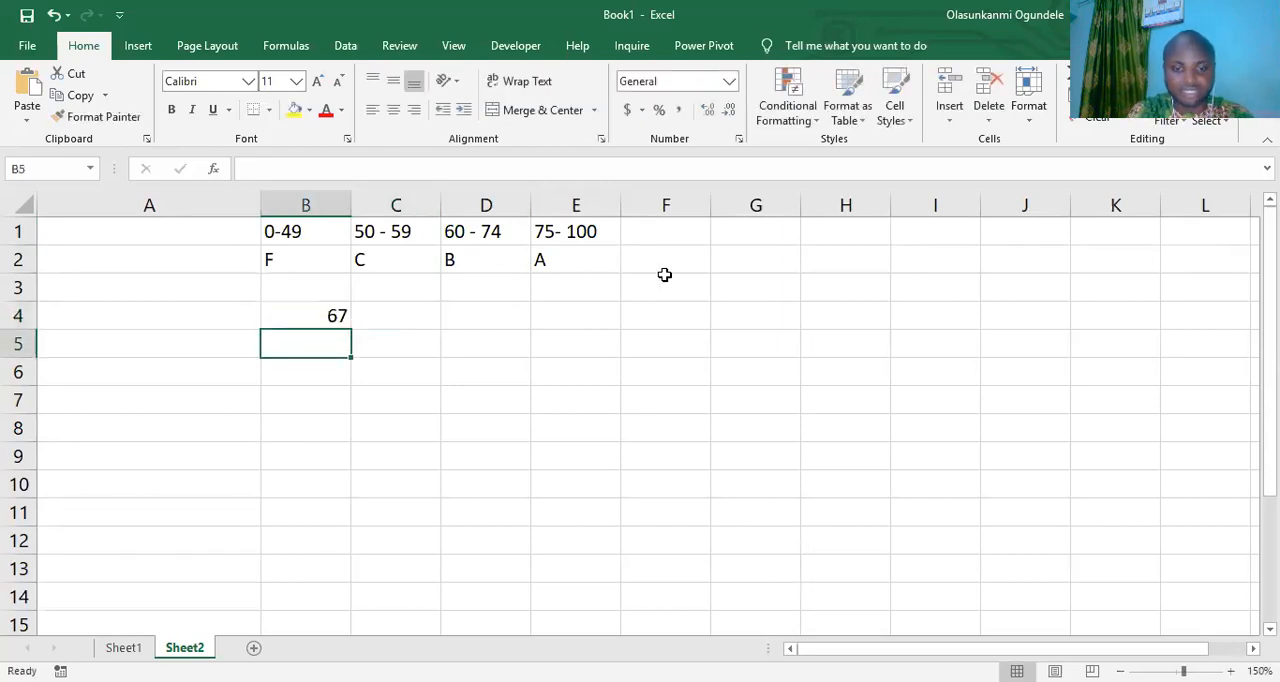
pyautogui.write('78')
pyautogui.press('Return')
pyautogui.write('89')
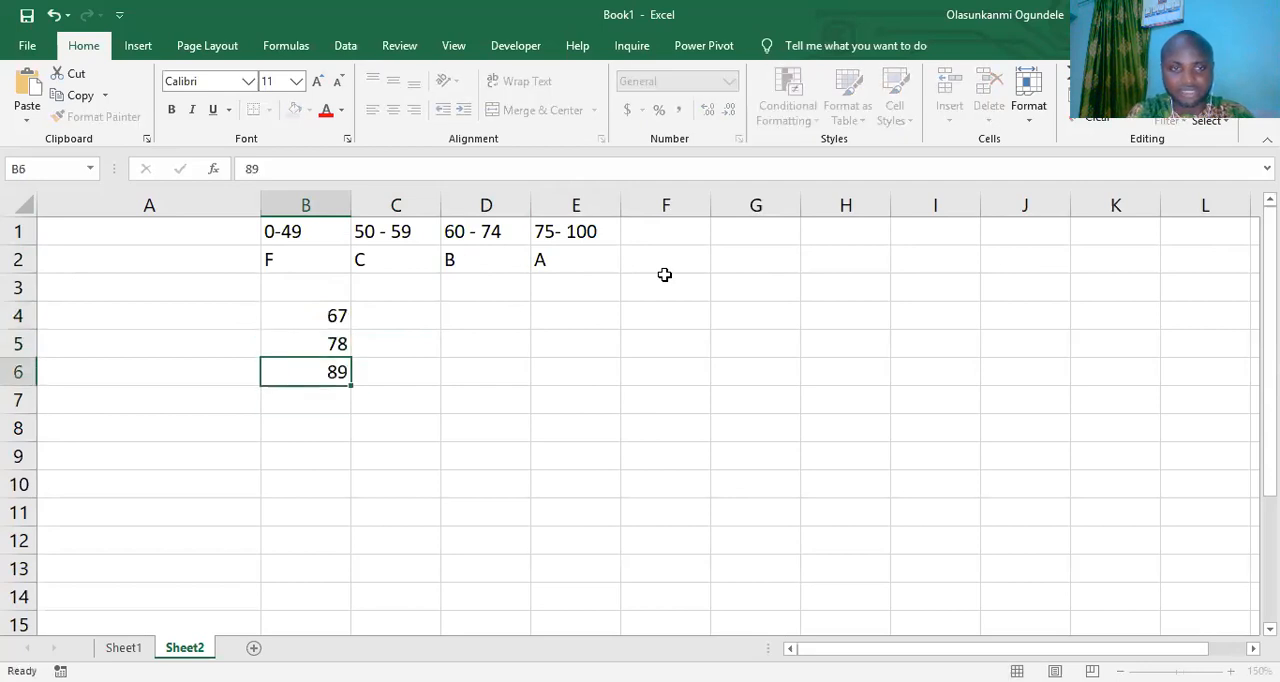
pyautogui.press('Return')
pyautogui.write('74')
pyautogui.press('Return')
pyautogui.write('57')
pyautogui.press('Return')
pyautogui.press('Return')
pyautogui.write('70')
pyautogui.press('Return')
pyautogui.write('75')
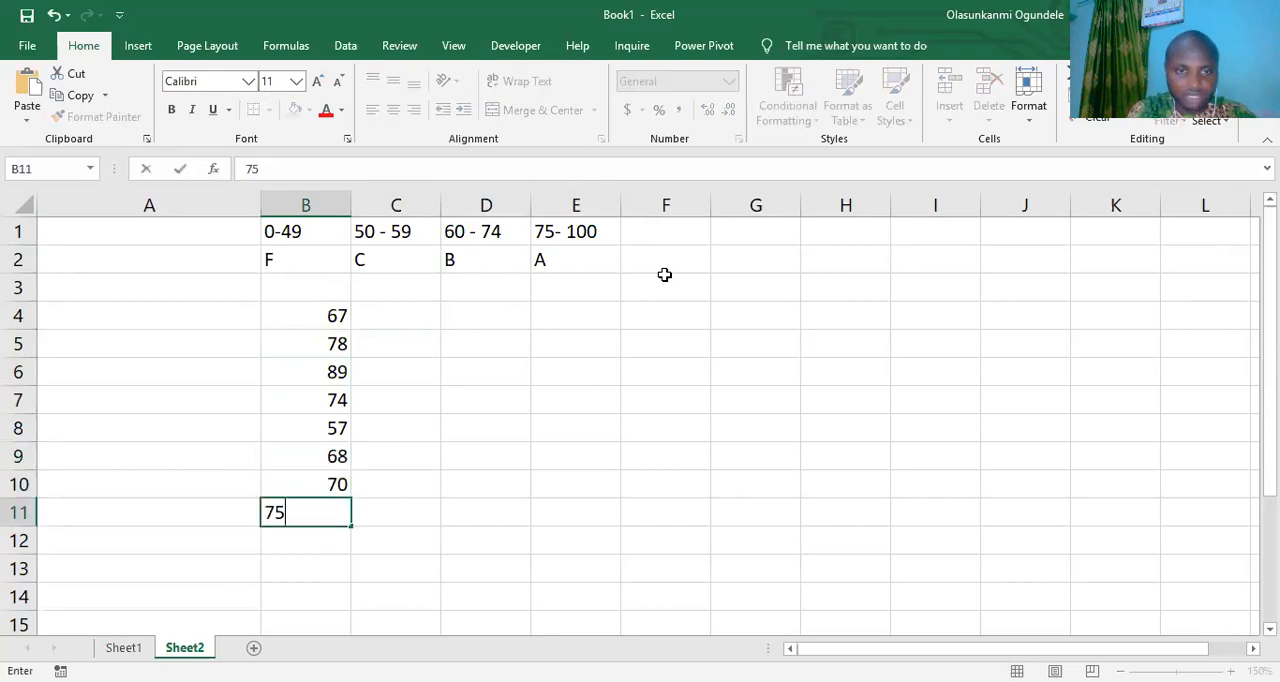
# - Continue the score list with 76, 73, 78, 70, 65, 78, 54, 34 and 54 in cells B12 to B20
pyautogui.press('Return')
pyautogui.write('76')
pyautogui.press('Return')
pyautogui.write('73')
pyautogui.press('Return')
pyautogui.write('78')
pyautogui.press('Return')
pyautogui.write('70')
pyautogui.press('Return')
pyautogui.write('65')
pyautogui.press('Return')
pyautogui.write('78')
pyautogui.press('Return')
pyautogui.write('54')
pyautogui.press('Return')
pyautogui.write('34')
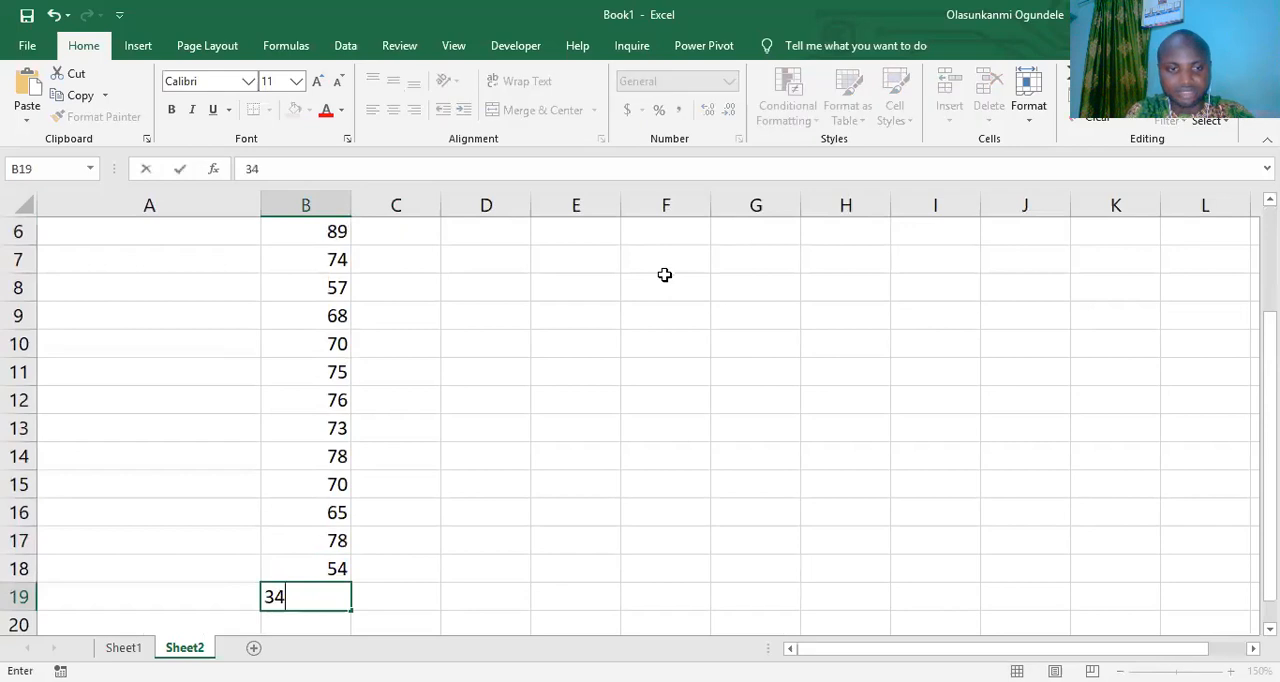
pyautogui.press('Return')
pyautogui.write('54')
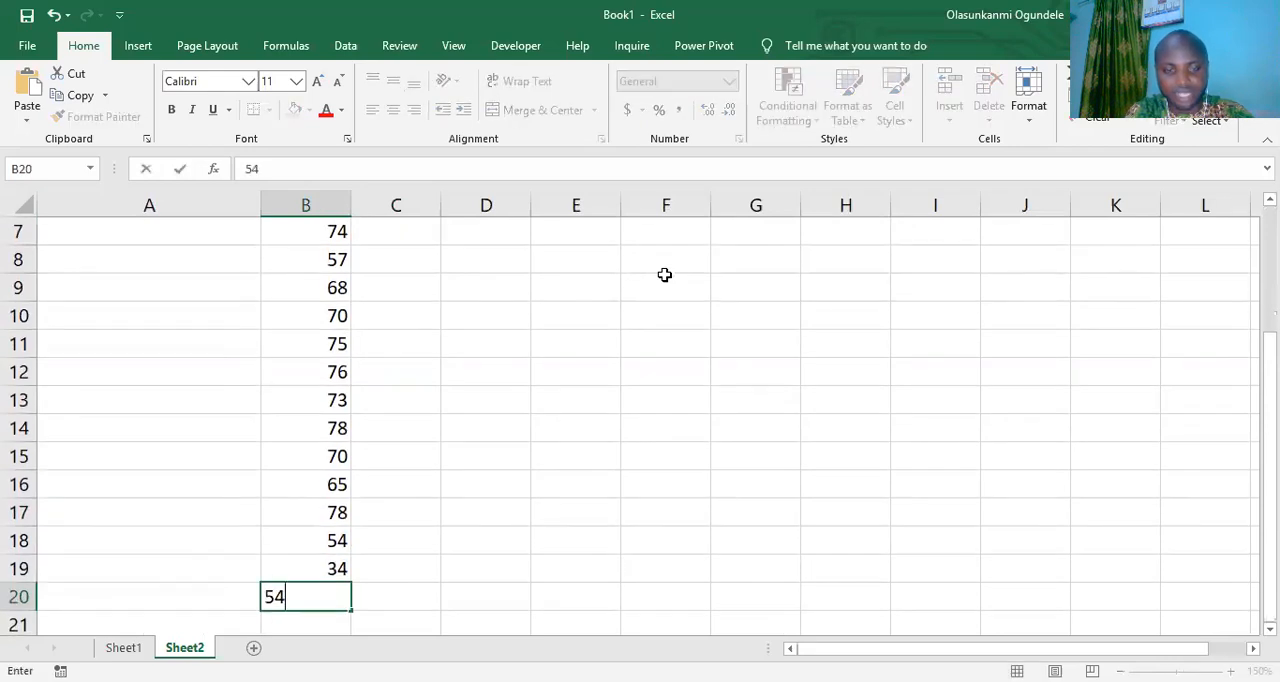
pyautogui.press('Return')
# - Complete the score list with 44, 34, 56 and 57 in cells B21 to B24
pyautogui.write('44')
pyautogui.press('Return')
pyautogui.write('566')
pyautogui.press('Return')
pyautogui.press('Up')
pyautogui.press('BackSpace')
pyautogui.write('34')
pyautogui.press('Return')
pyautogui.write('56')
pyautogui.press('Return')
pyautogui.write('57')
pyautogui.press('Return')
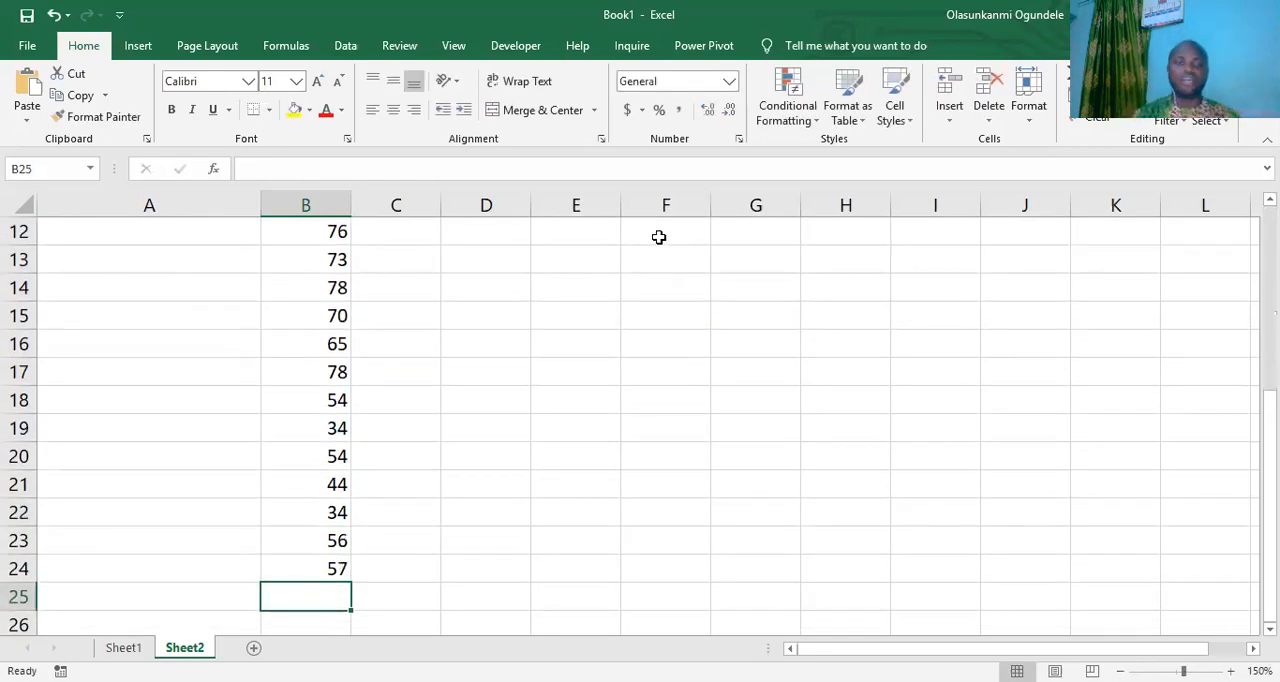
# - Label the first score by entering SUBJECT 1 in cell A4
pyautogui.scroll(4, 573, 335)
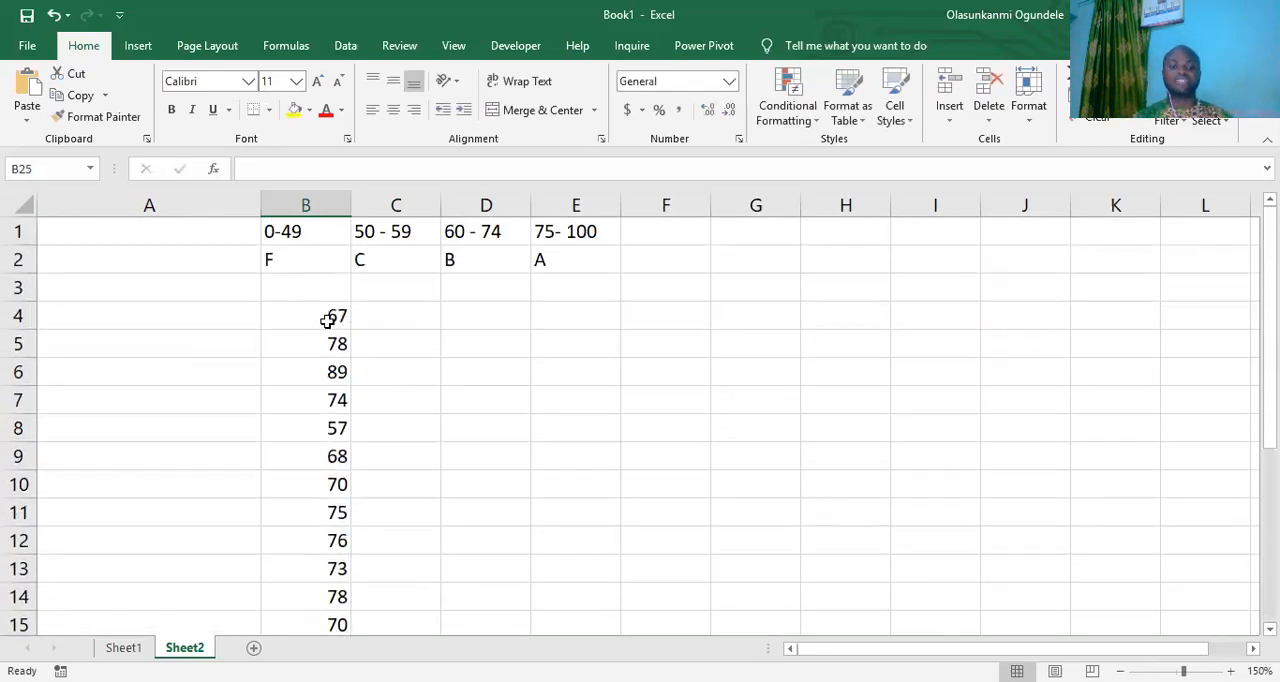
pyautogui.click(409, 320)
pyautogui.click(196, 319)
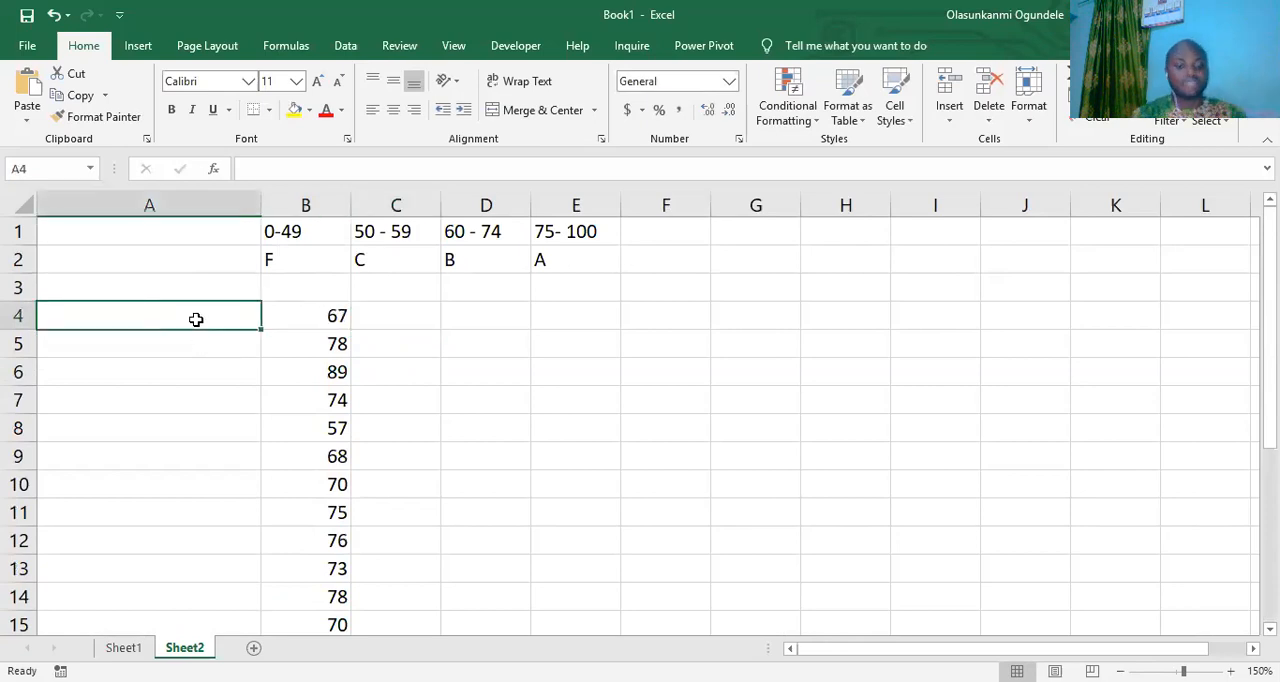
pyautogui.write('SUBJECT Q')
pyautogui.press('BackSpace')
pyautogui.write('1')
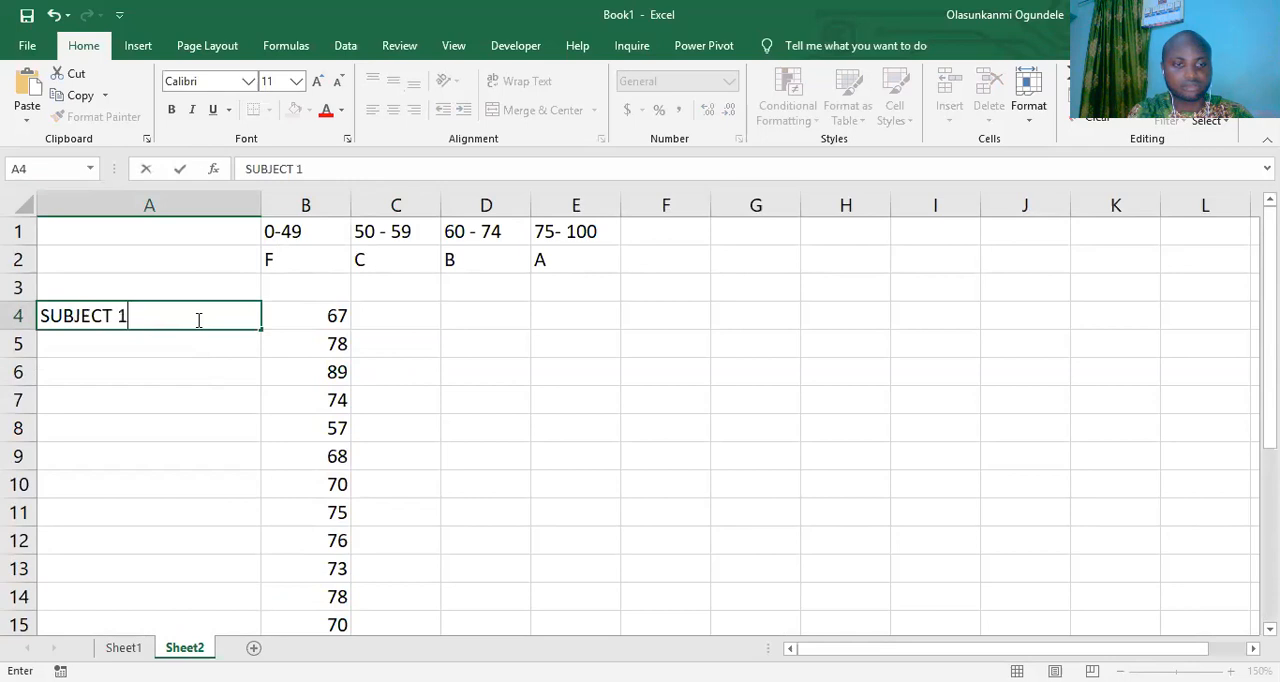
pyautogui.press('Return')
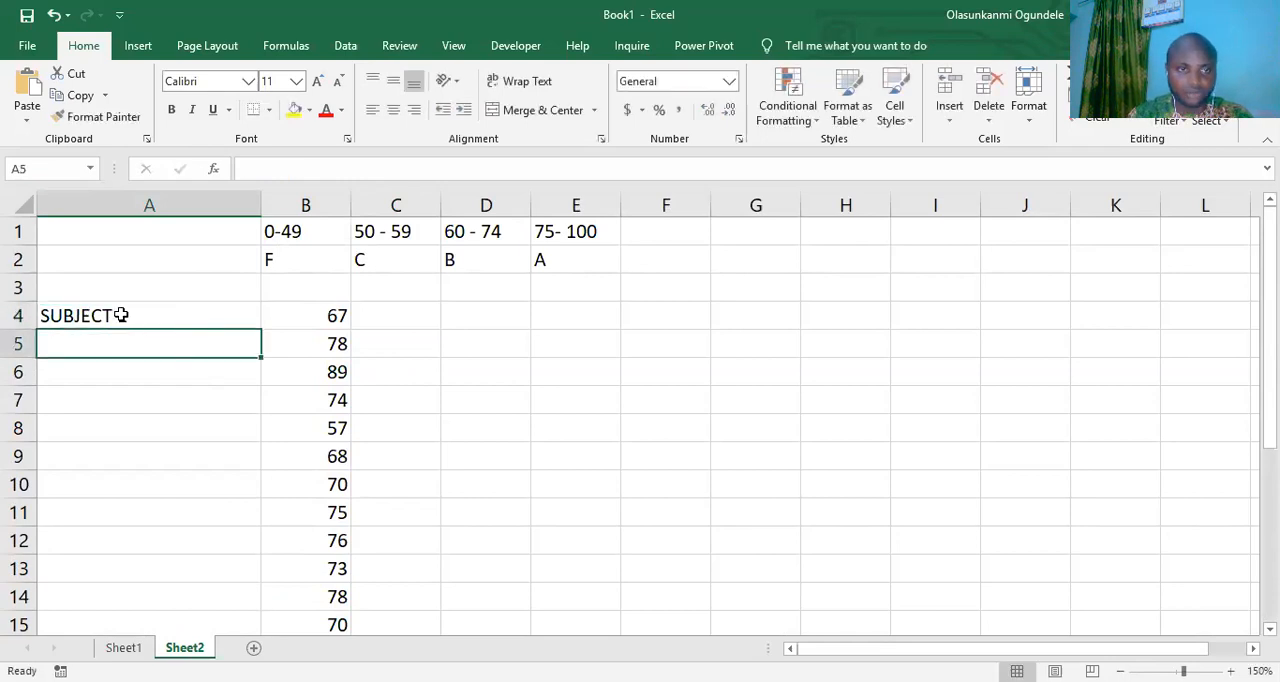
# - Fill the SUBJECT 1 label down column A as a numbered series to row 24
pyautogui.click(121, 315)
pyautogui.rightClick(121, 315)
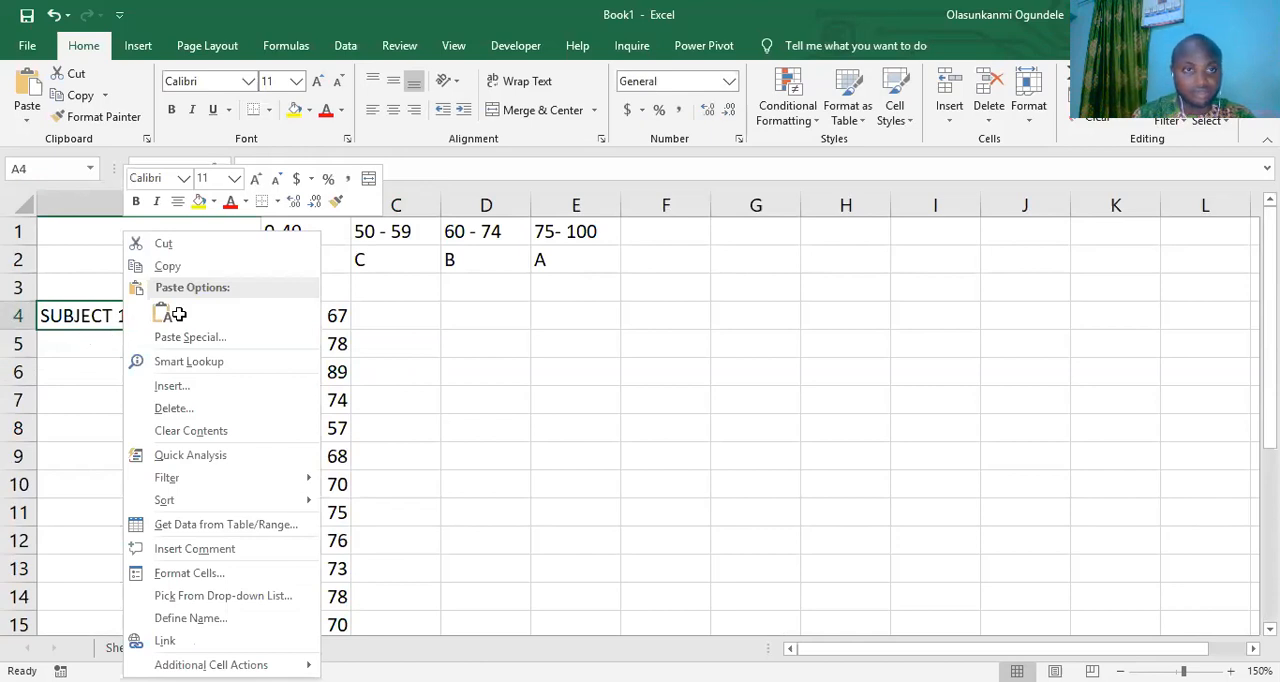
pyautogui.press('Escape')
pyautogui.moveTo(262, 331); pyautogui.dragTo(252, 580)
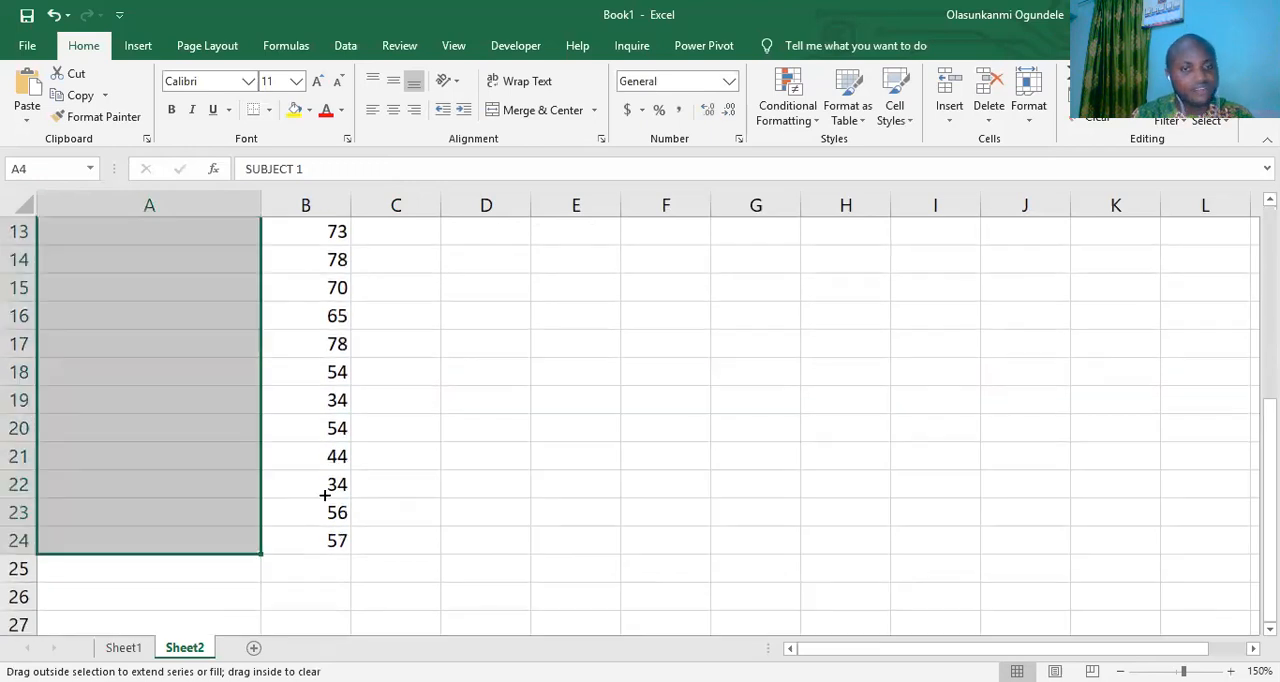
pyautogui.scroll(4, 583, 300)
# - Enter the headings SUBJECT, SCORE and GRADE in cells A3, B3 and C3
pyautogui.click(392, 317)
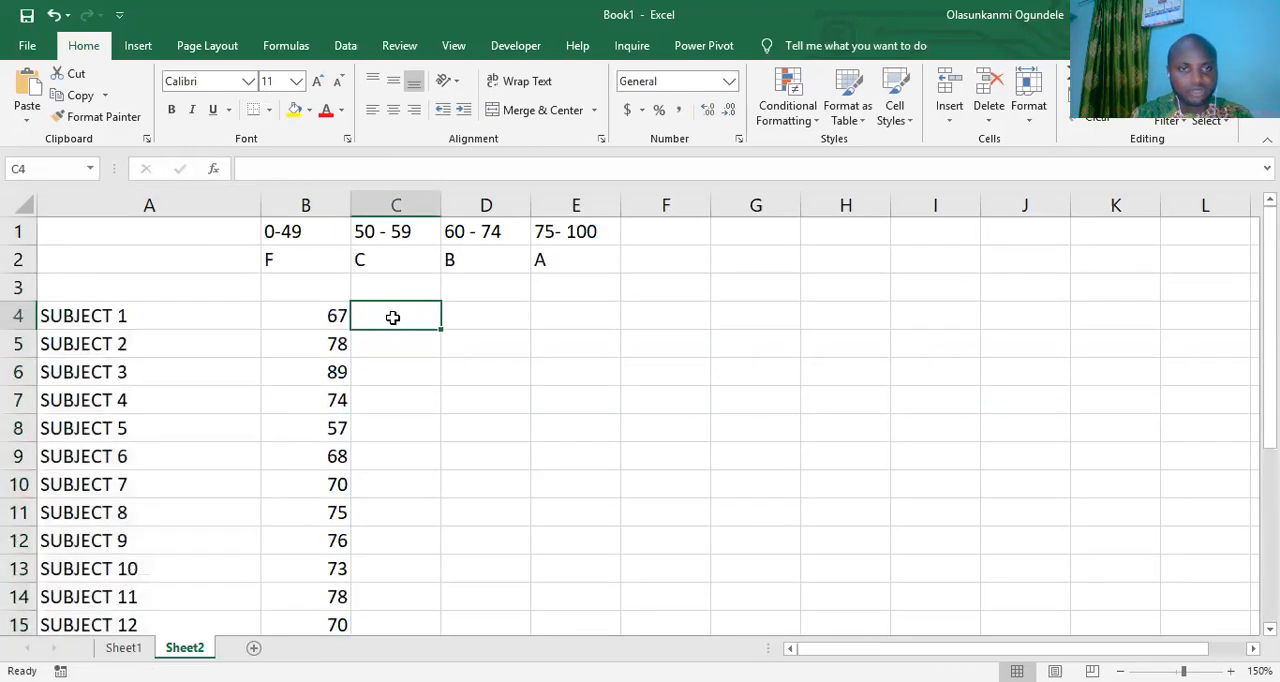
pyautogui.click(166, 282)
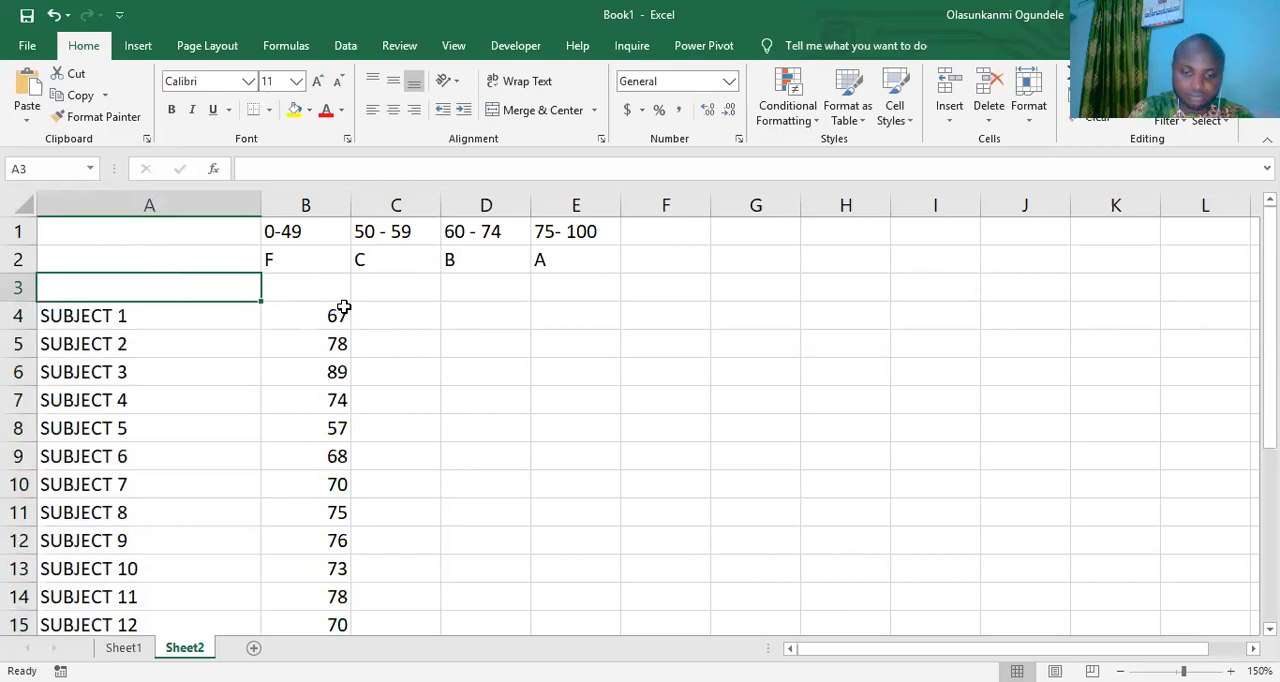
pyautogui.write('SUBJECT')
pyautogui.press('Tab')
pyautogui.write('SCORE')
pyautogui.press('Tab')
pyautogui.write('GRADE')
pyautogui.press('Return')
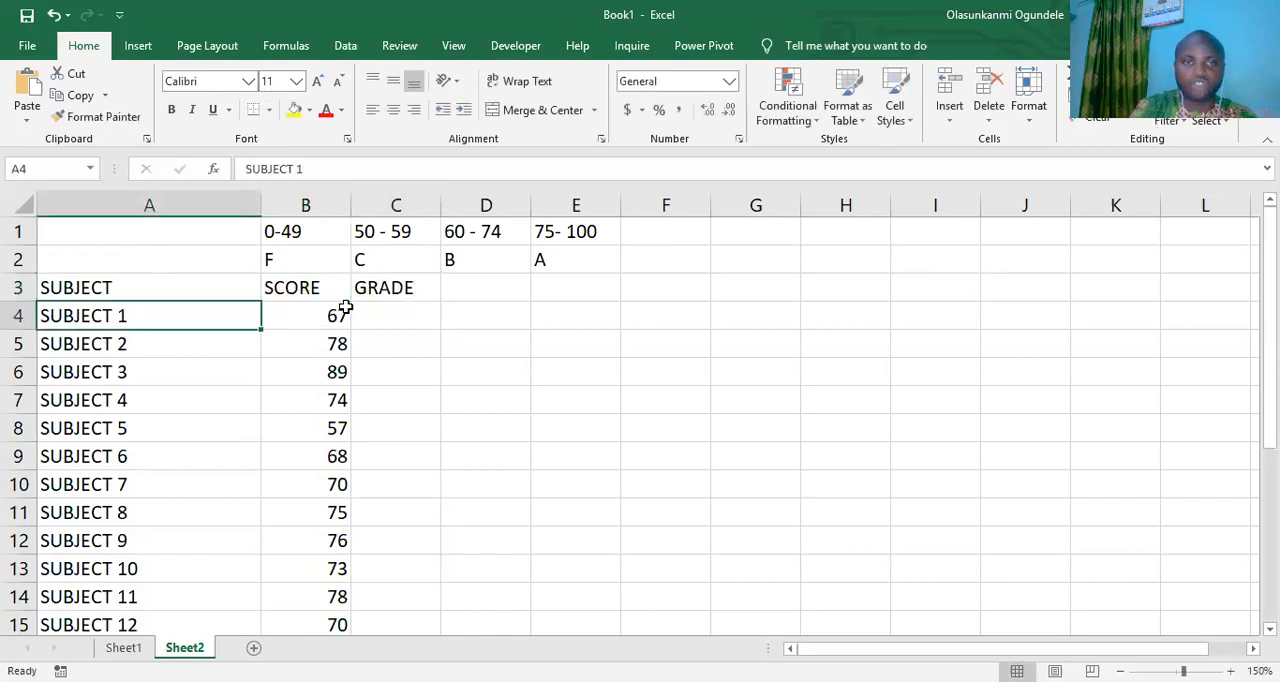
# - Format the grading table B1:E2 with all borders, centred alignment and bold text
pyautogui.moveTo(286, 231); pyautogui.dragTo(548, 261)
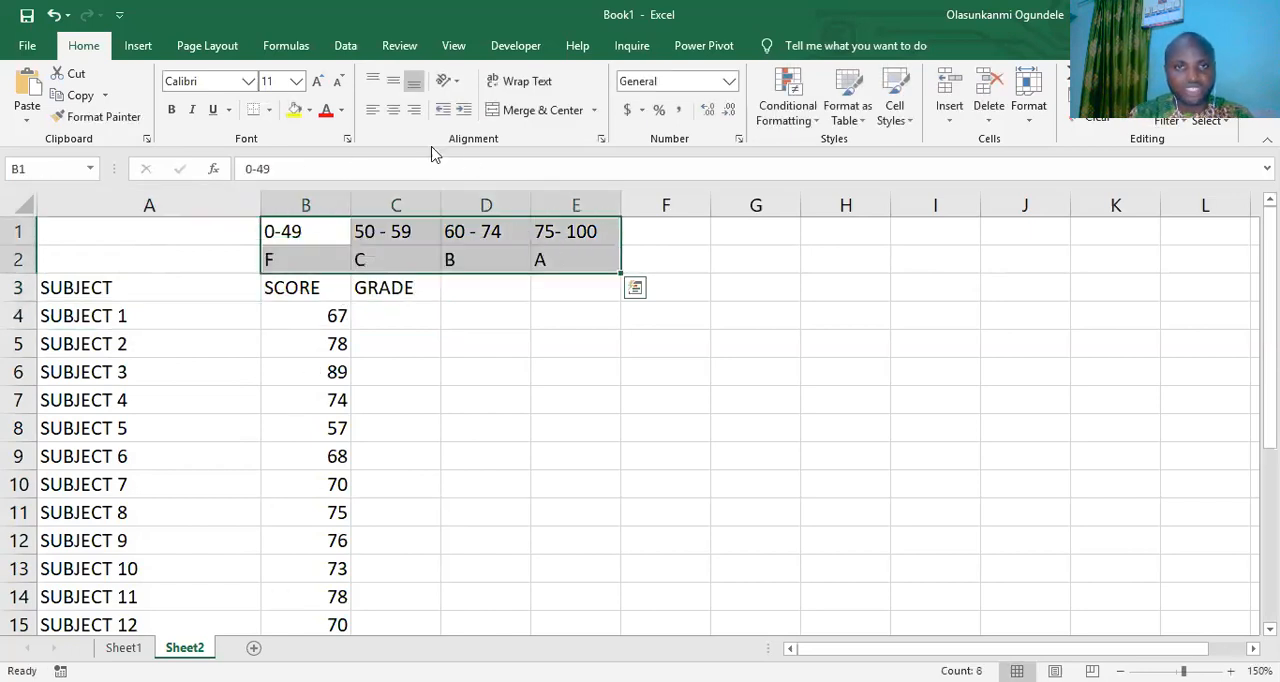
pyautogui.click(273, 112)
pyautogui.click(470, 263)
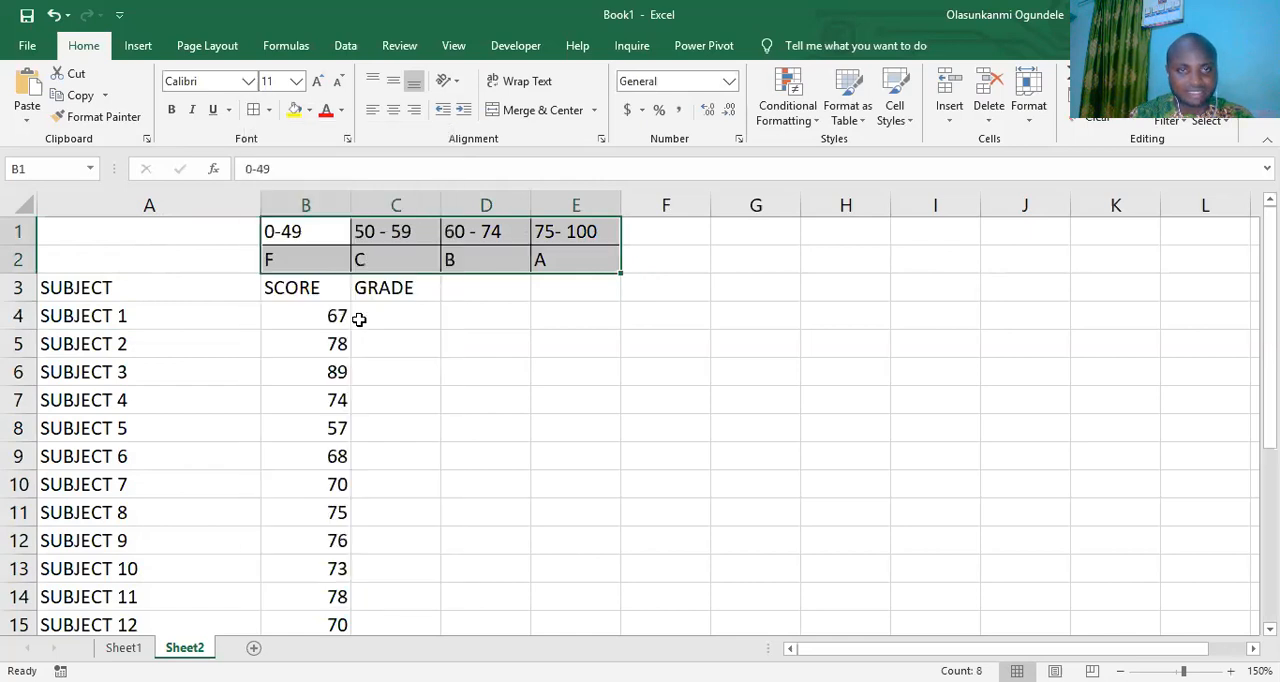
pyautogui.click(393, 110)
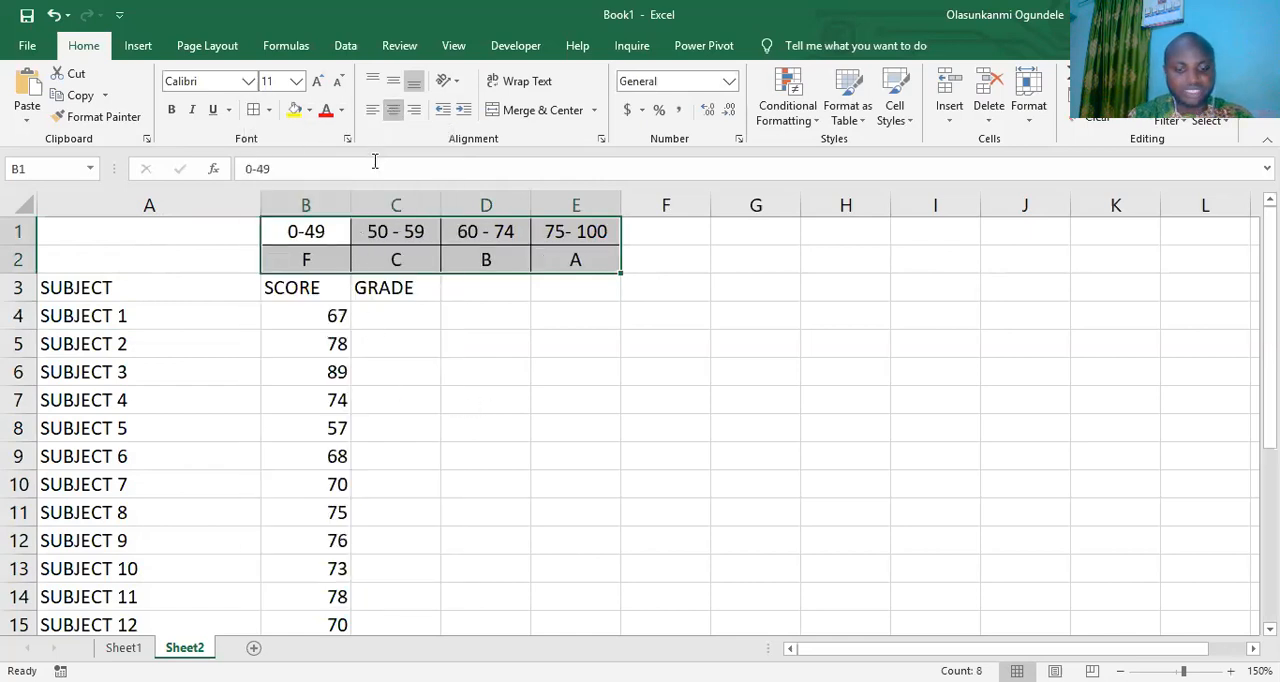
pyautogui.hotkey('ctrl', 'b')
pyautogui.click(386, 320)
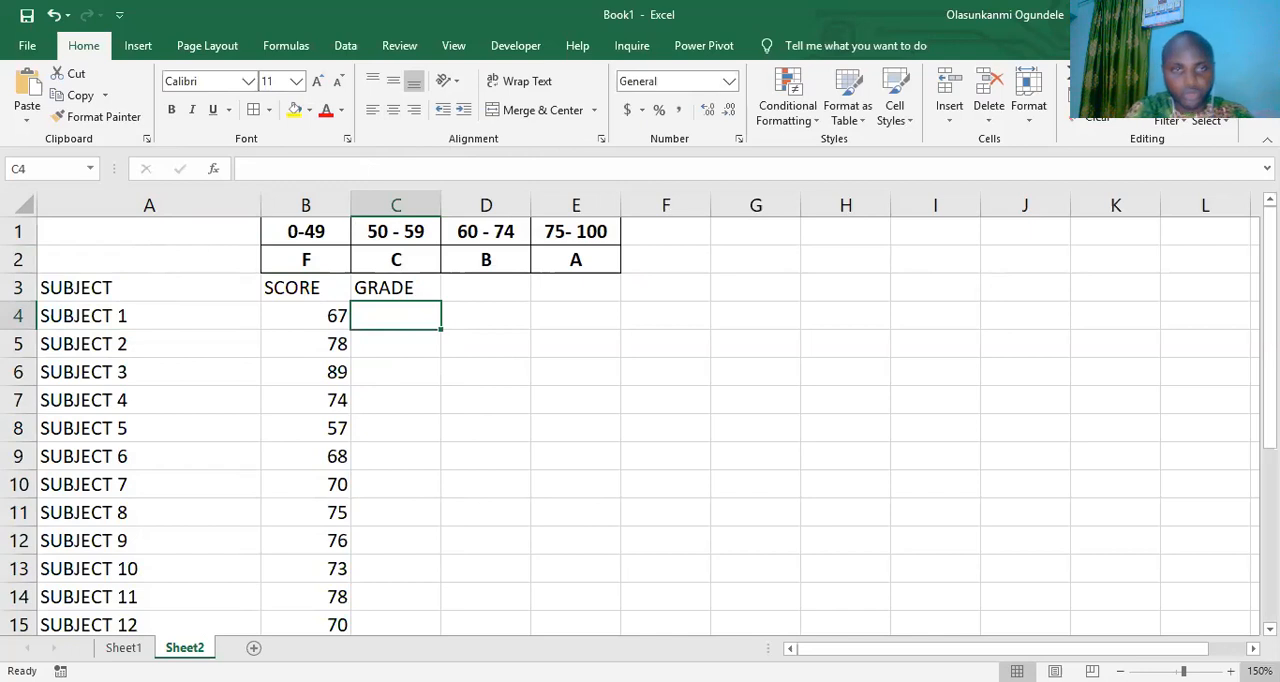
pyautogui.write('=')
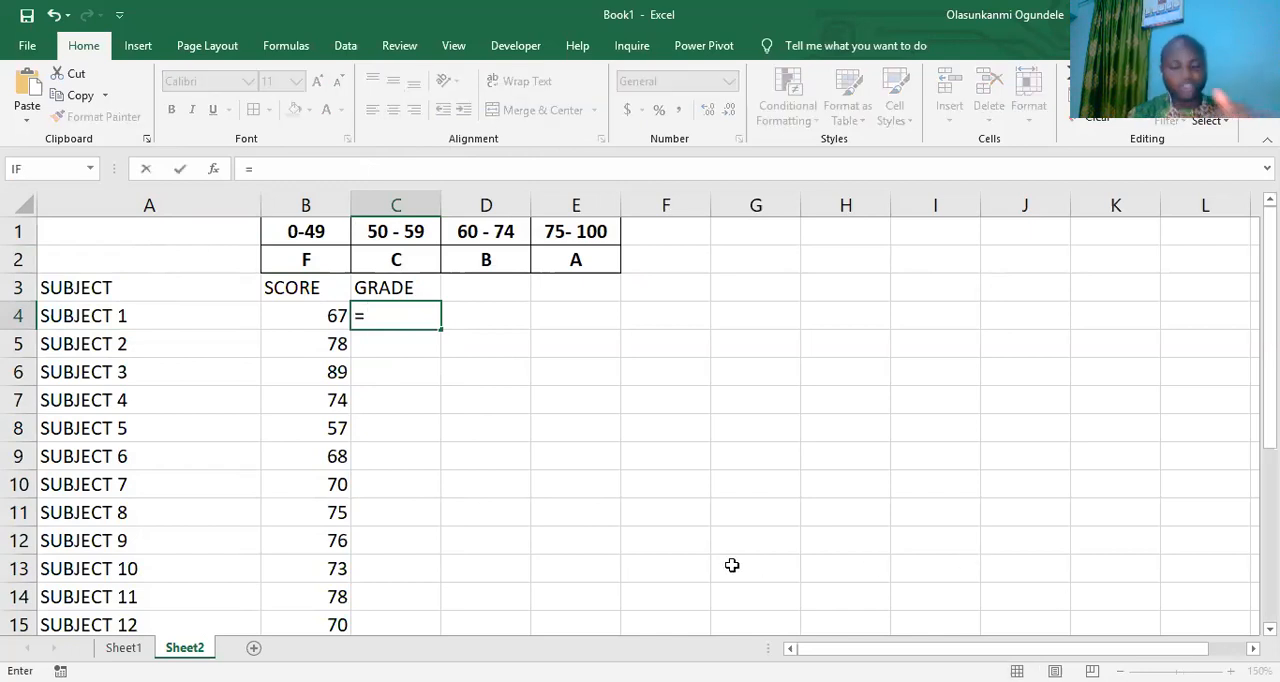
pyautogui.press('Escape')
pyautogui.press('Down')
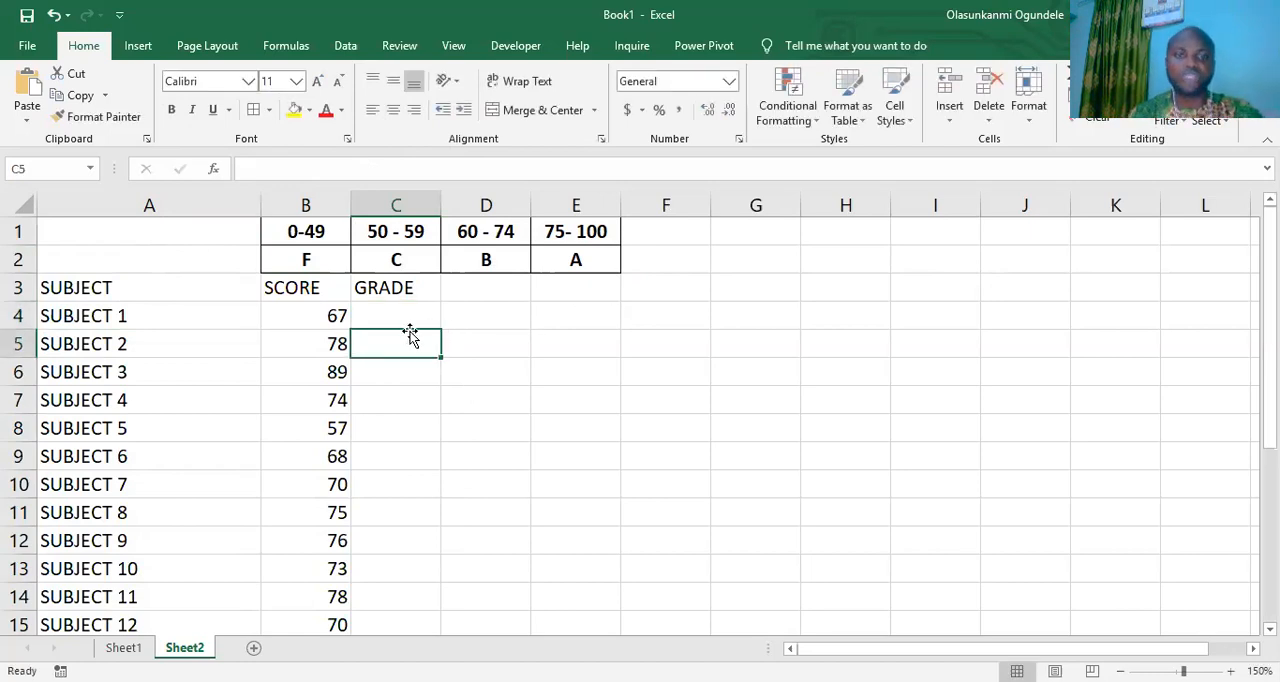
pyautogui.click(375, 306)
pyautogui.click(295, 311)
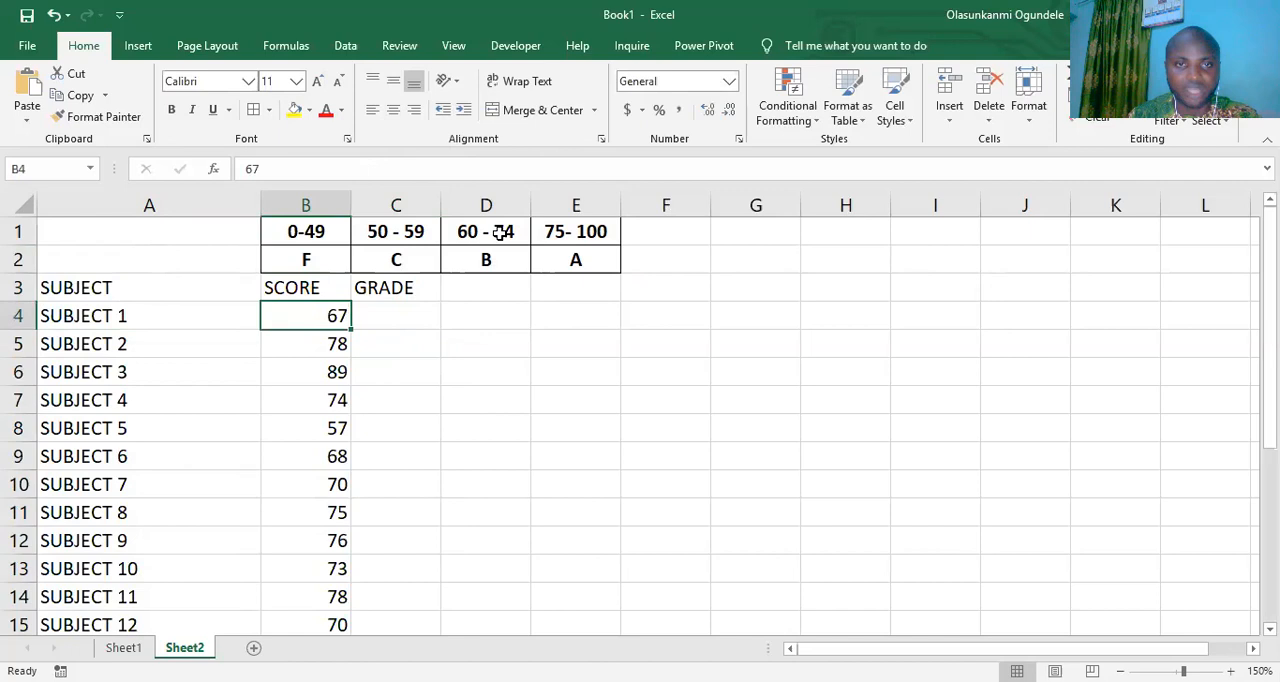
pyautogui.click(415, 327)
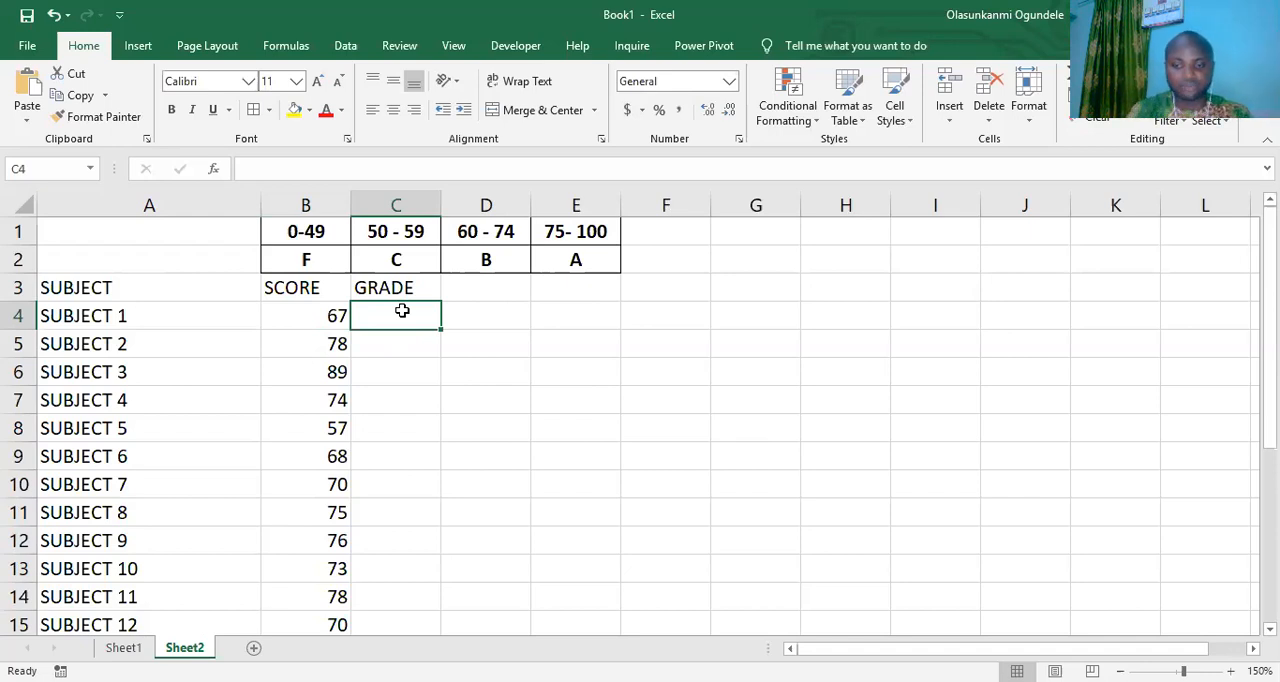
pyautogui.write('=')
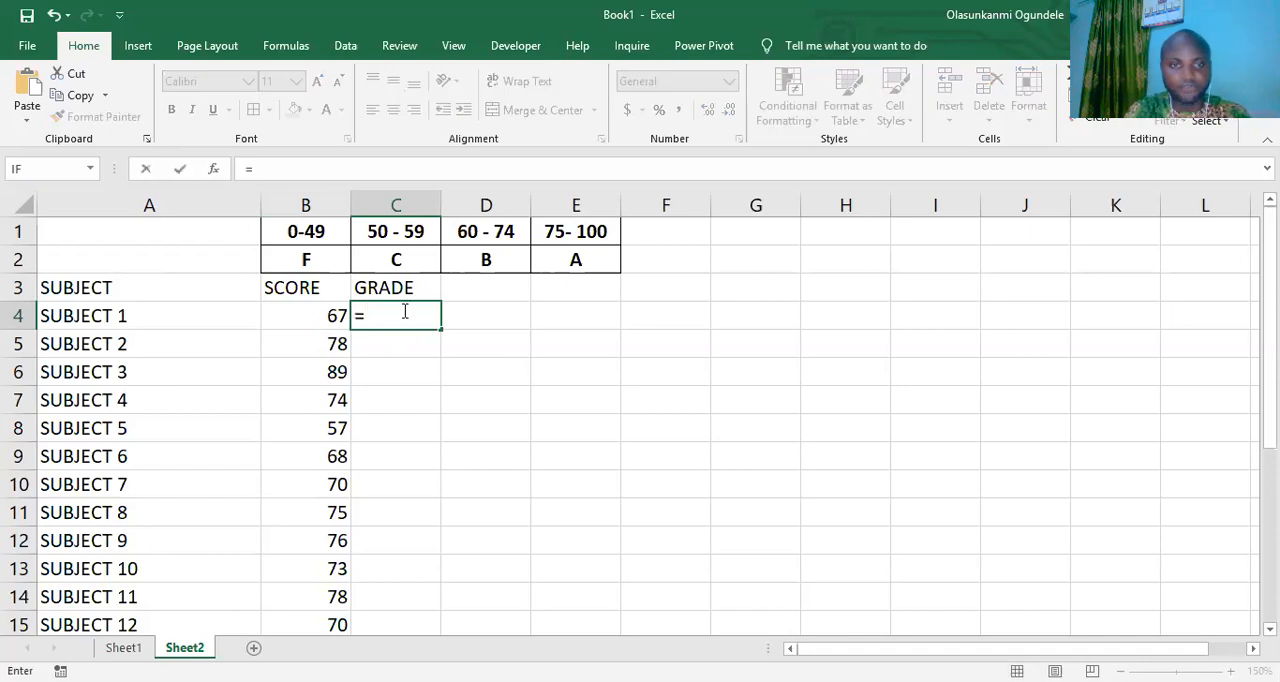
pyautogui.write('IF')
pyautogui.click(329, 314)
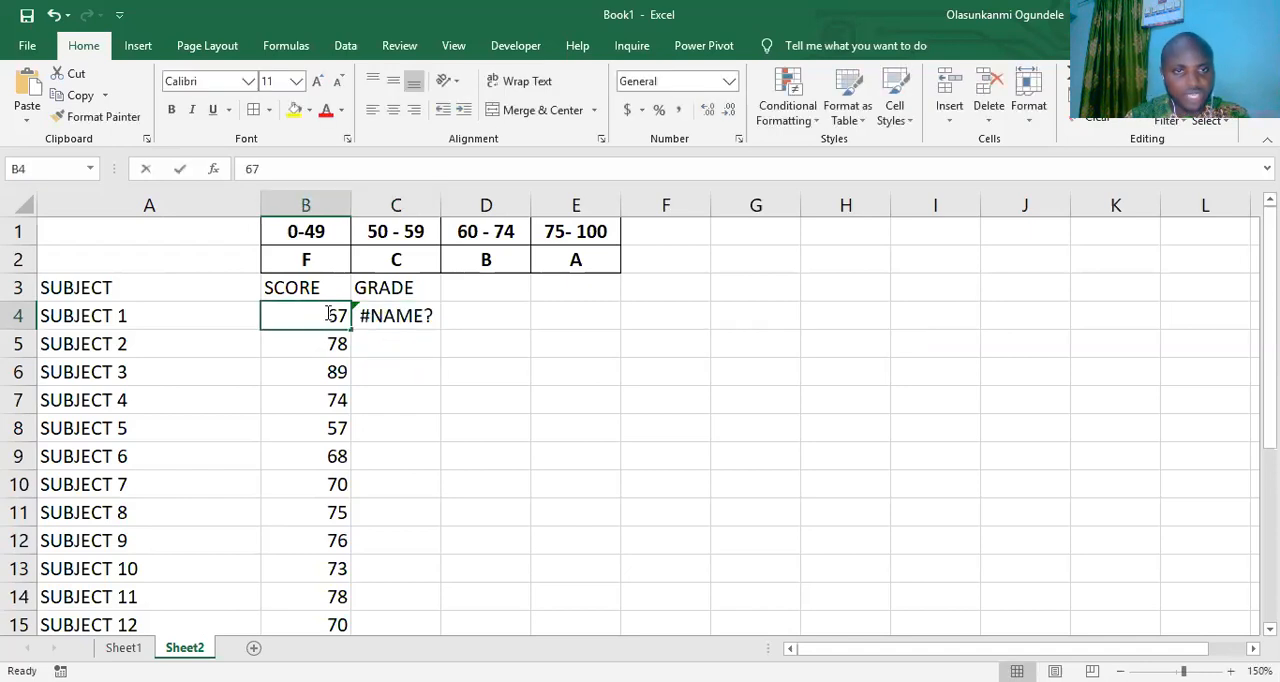
pyautogui.click(405, 320)
pyautogui.press('BackSpace')
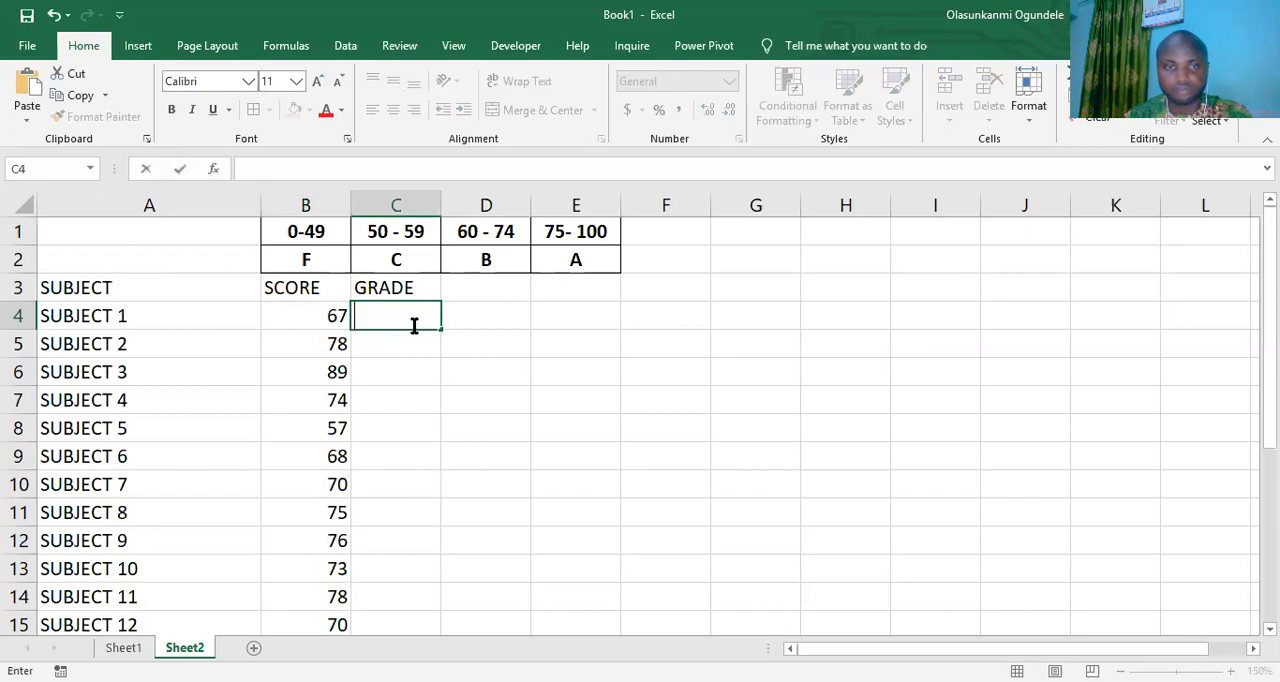
# - Start the grade formula in C4 with an IF that tests B4>=75 and returns "A" when true
pyautogui.write('=')
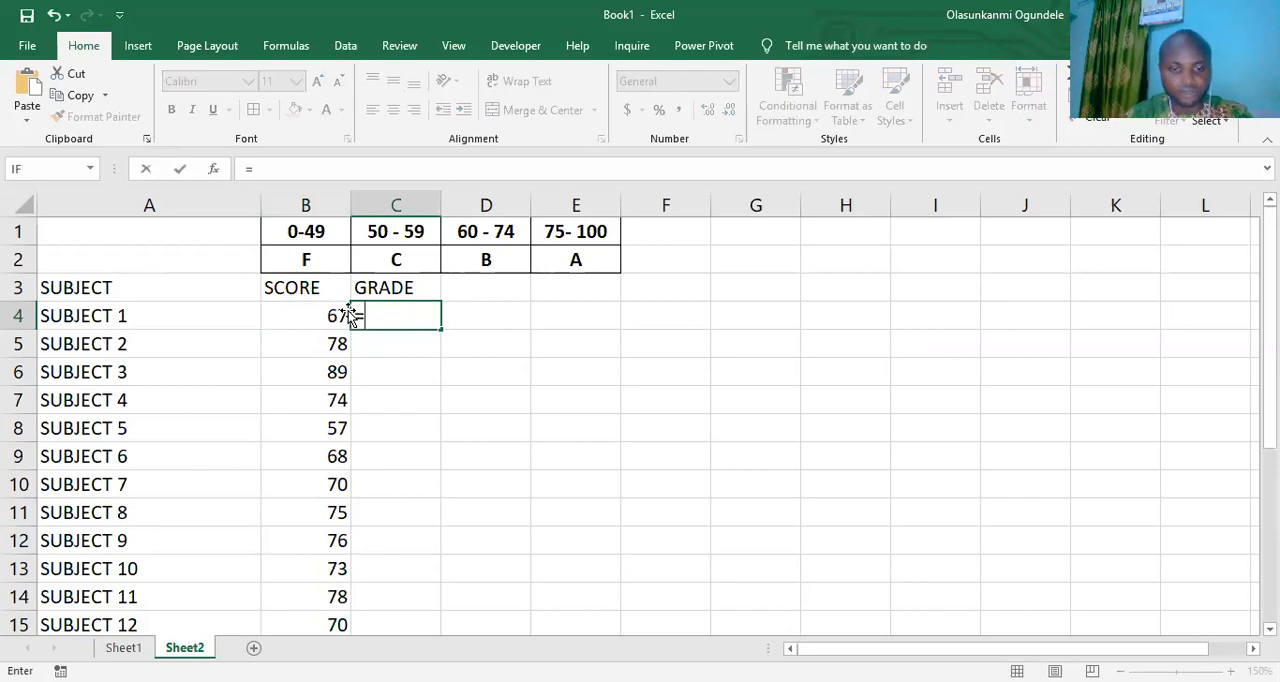
pyautogui.write('IF')
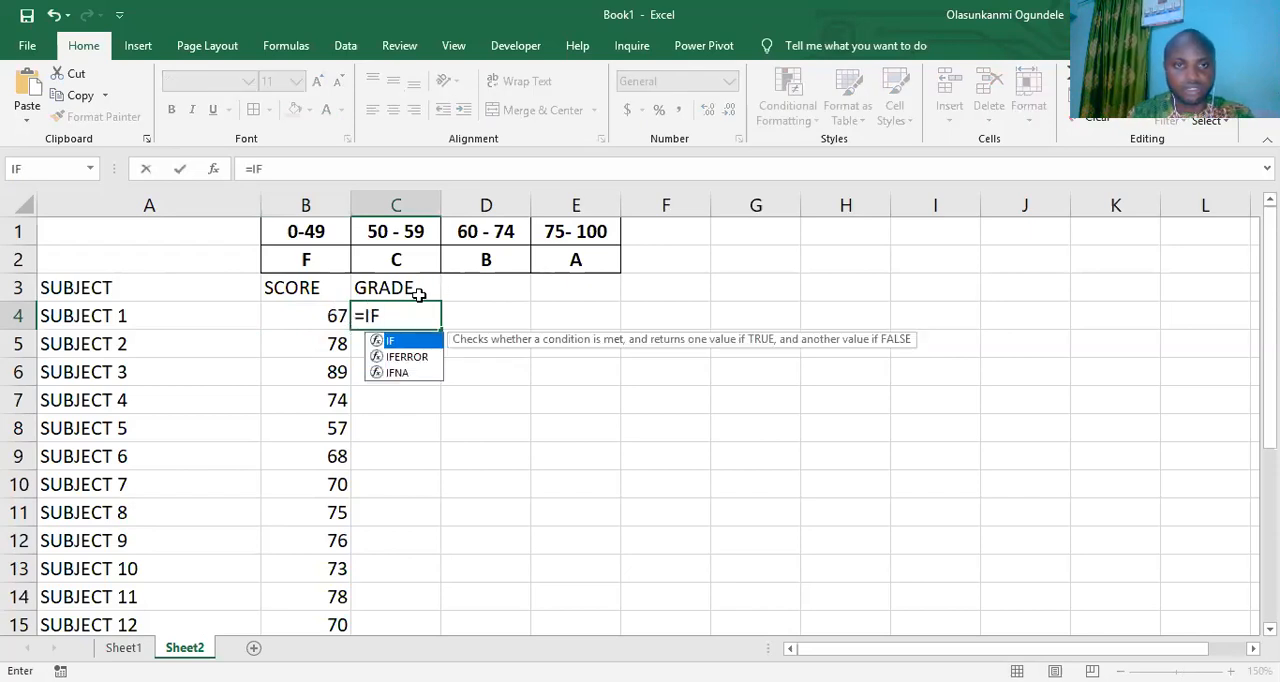
pyautogui.doubleClick(398, 345)
pyautogui.click(328, 307)
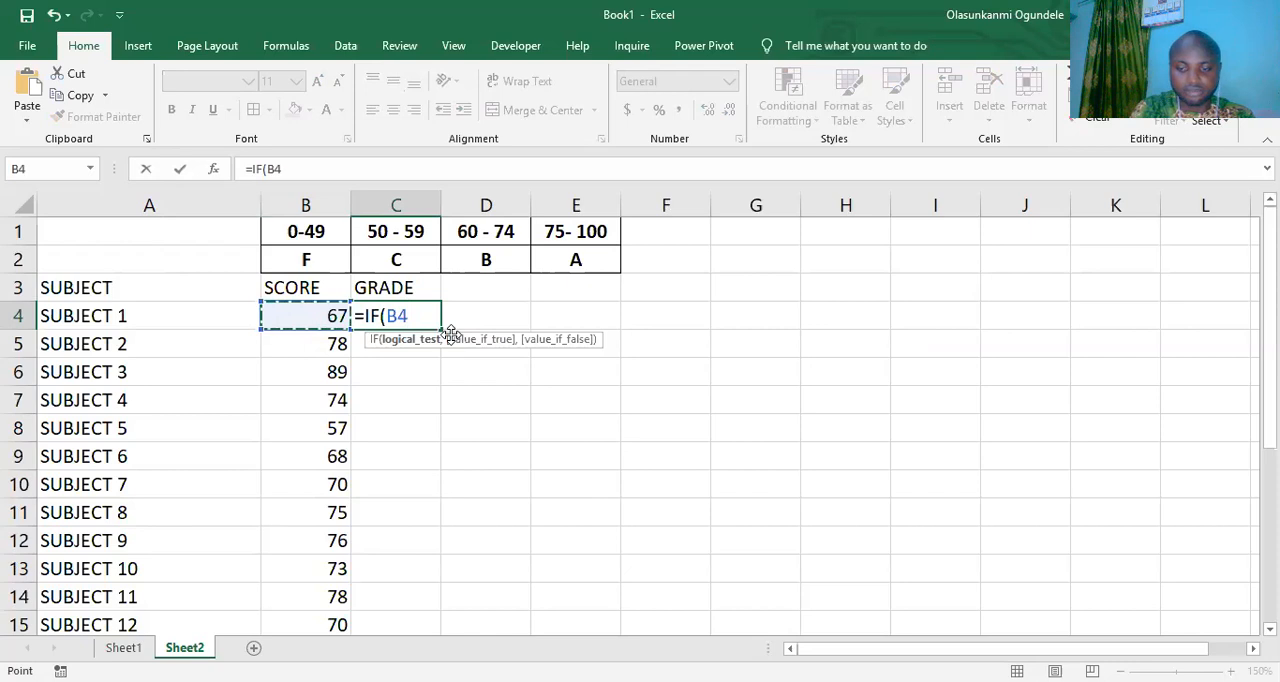
pyautogui.write('>')
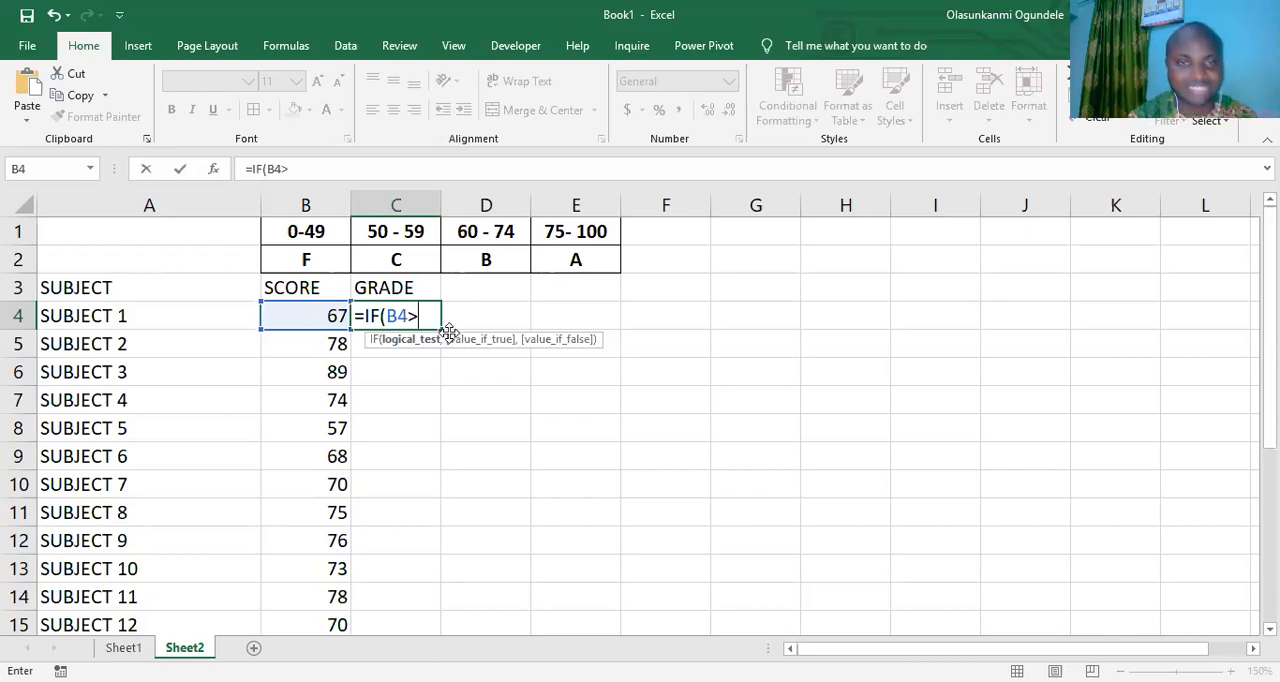
pyautogui.write('=')
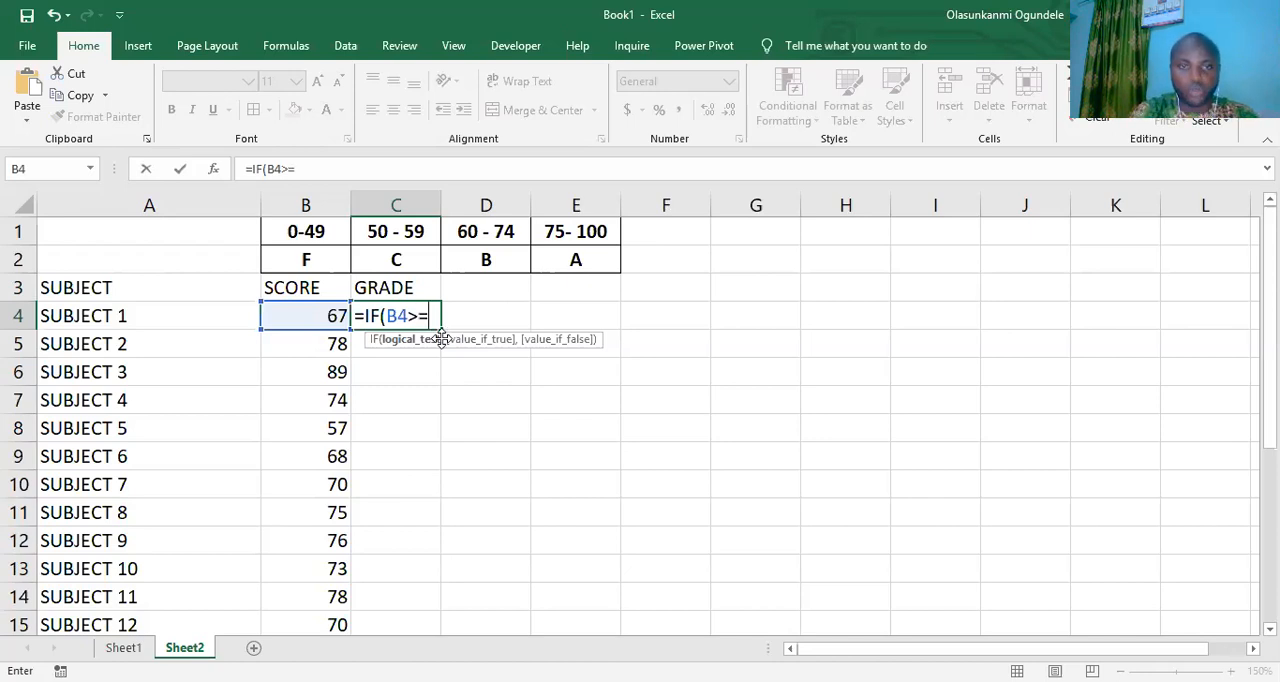
pyautogui.write('75')
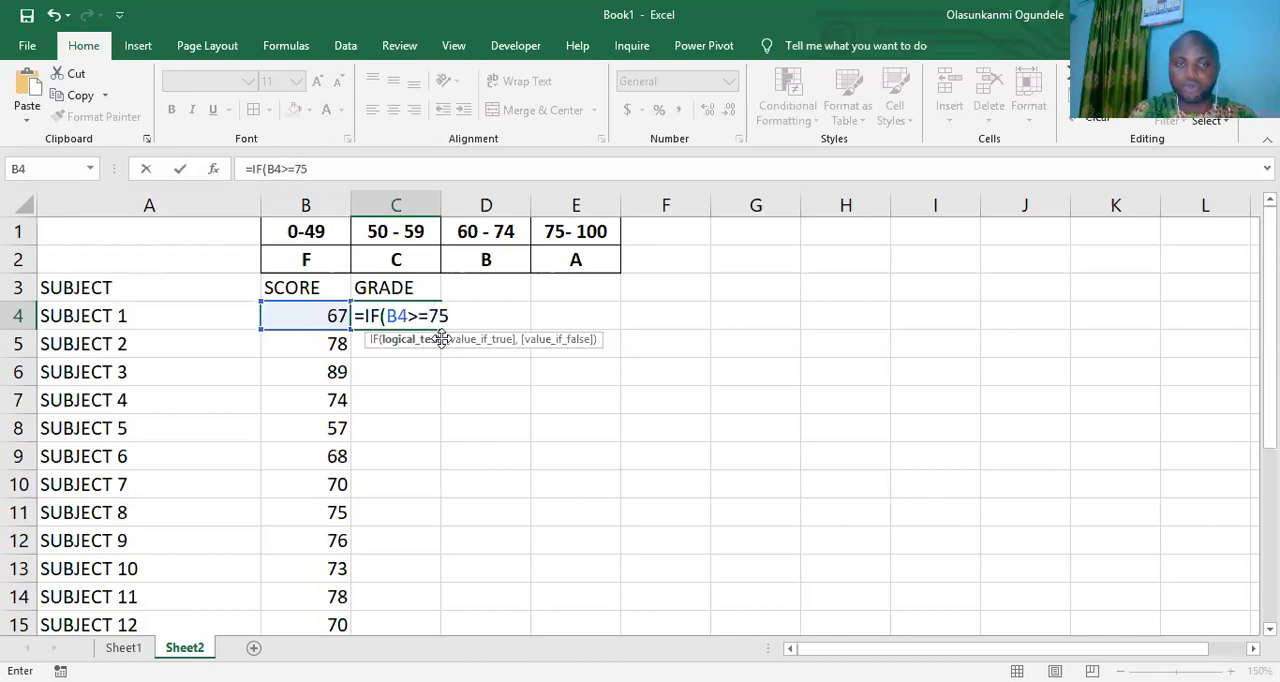
pyautogui.write(',')
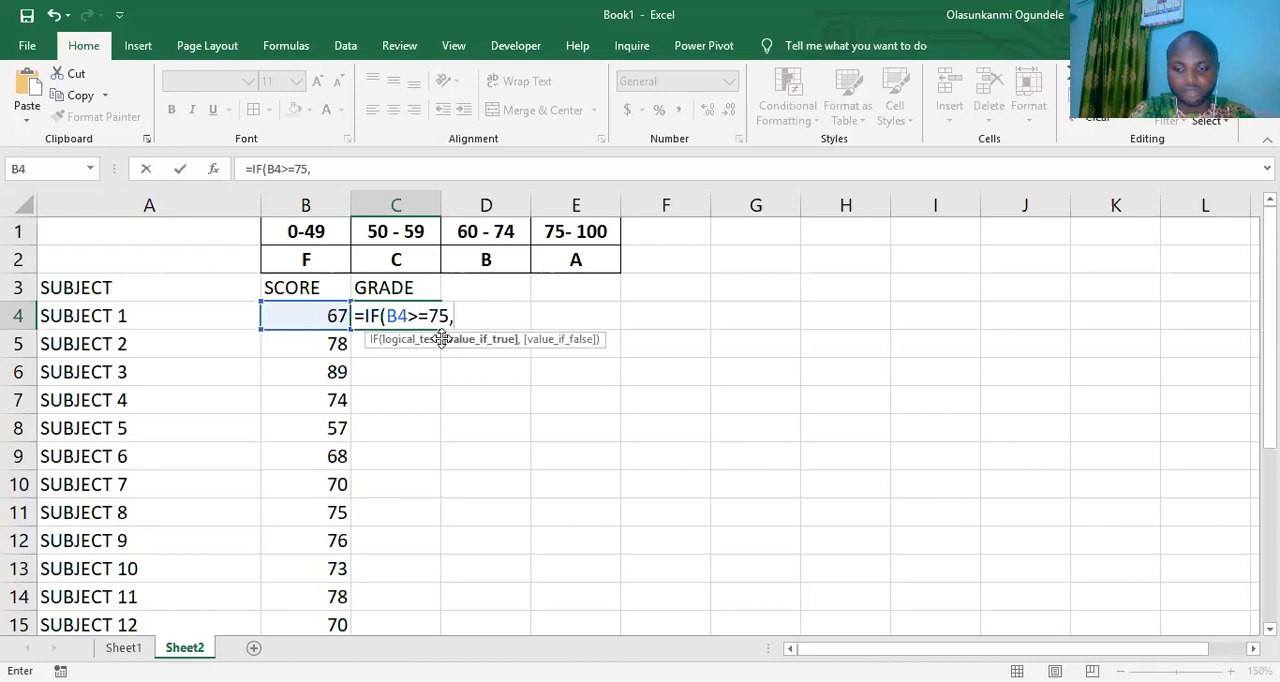
pyautogui.write('"A')
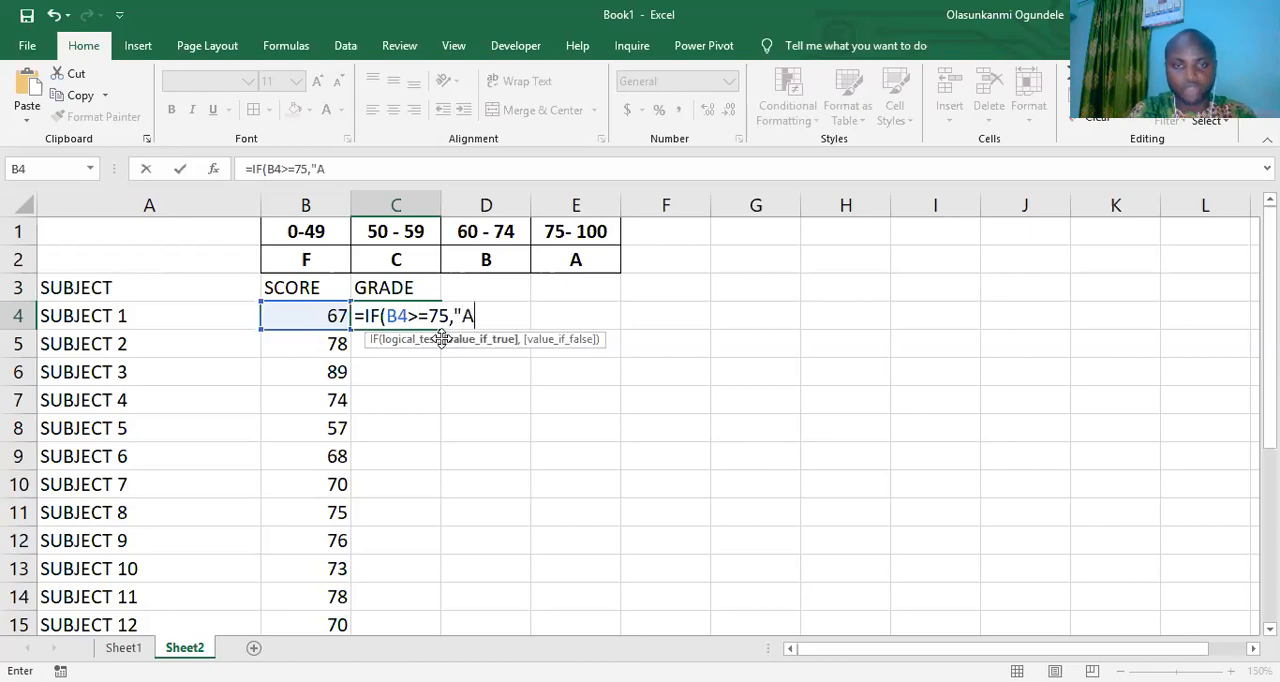
pyautogui.write('"')
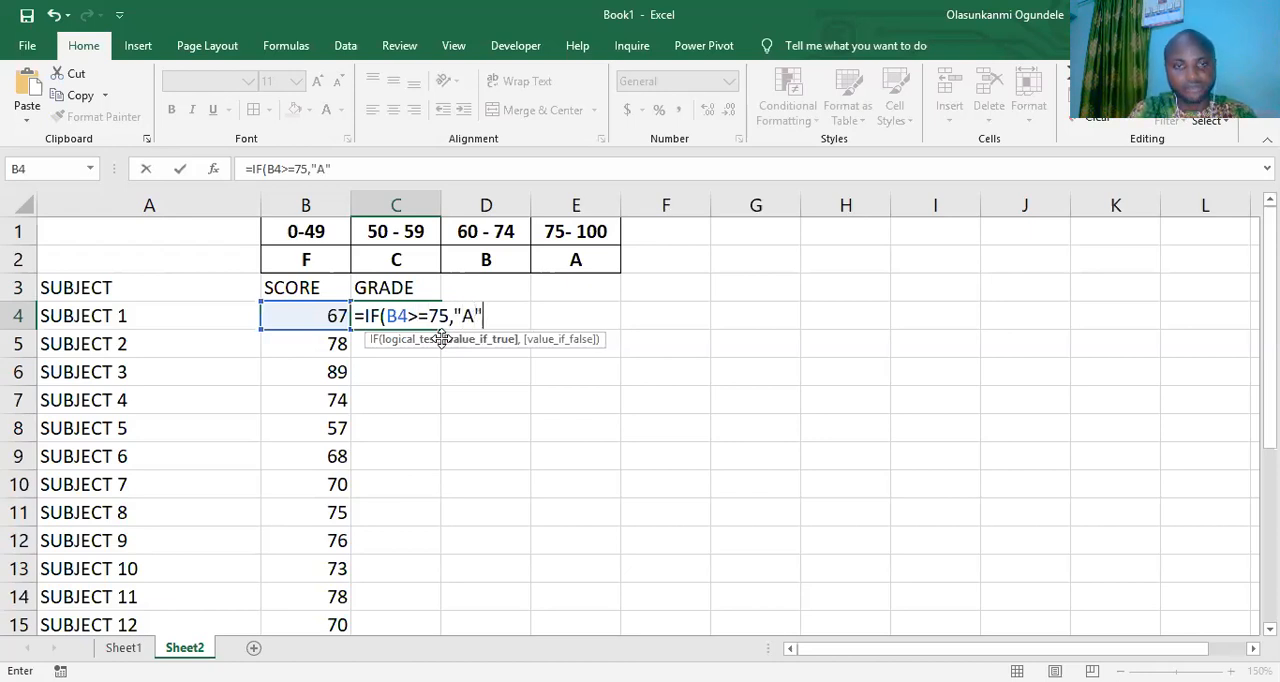
pyautogui.write(',')
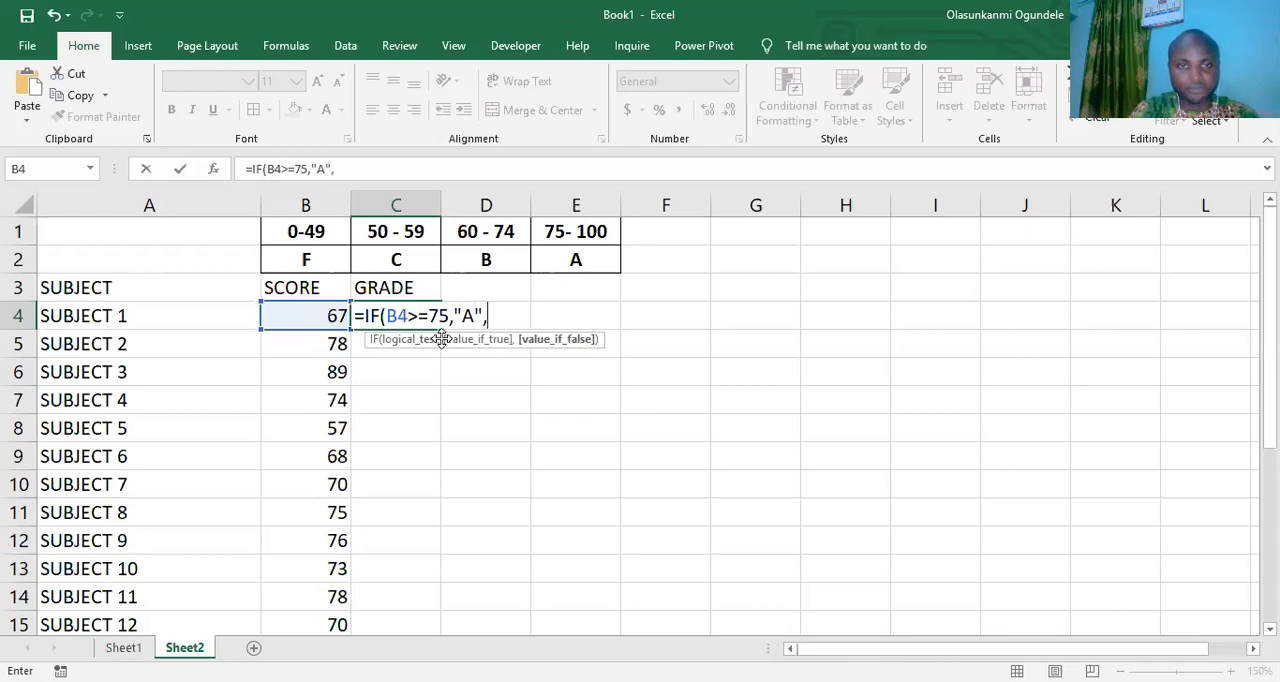
pyautogui.write('IF')
# - Open a second, nested IF( as the value-if-false argument of the formula in C4
pyautogui.click(327, 312)
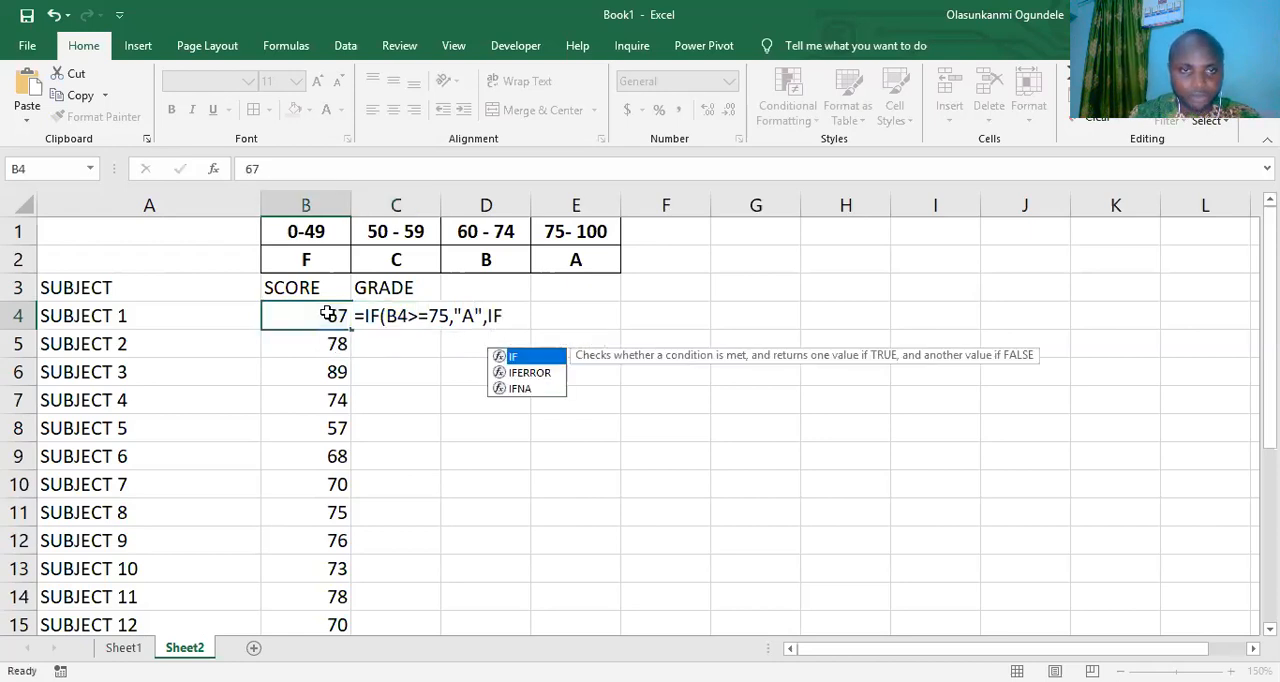
pyautogui.click(422, 320)
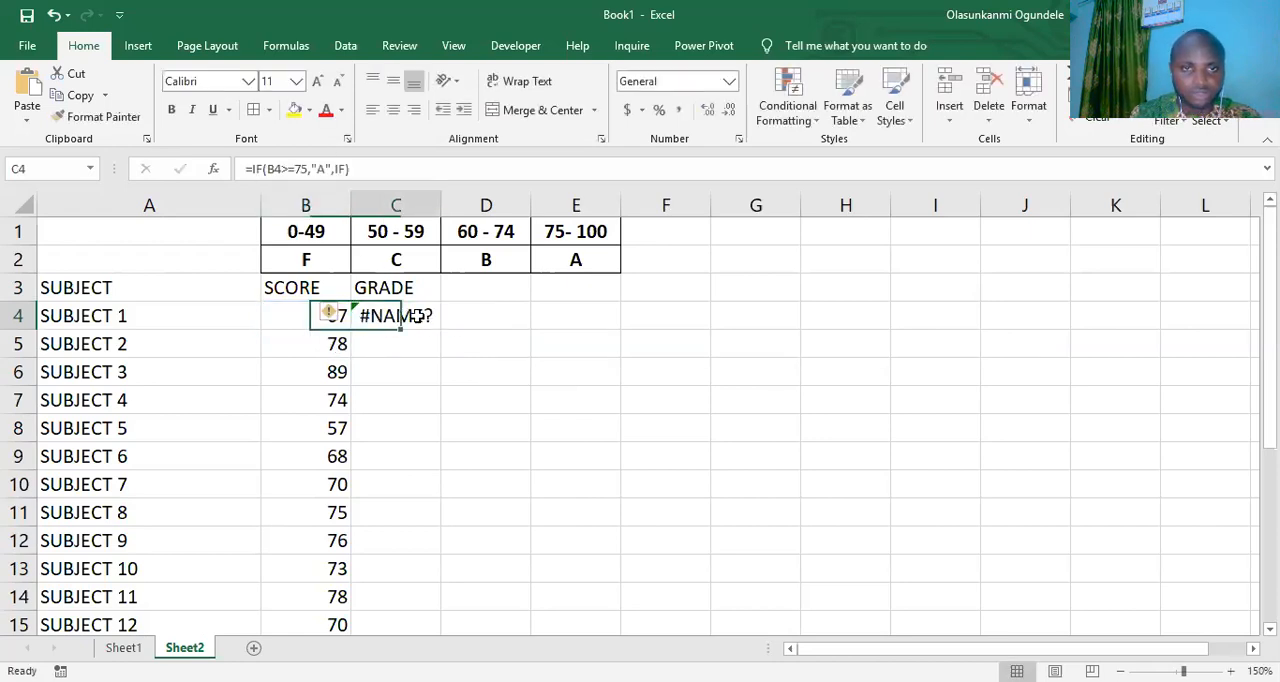
pyautogui.click(343, 168)
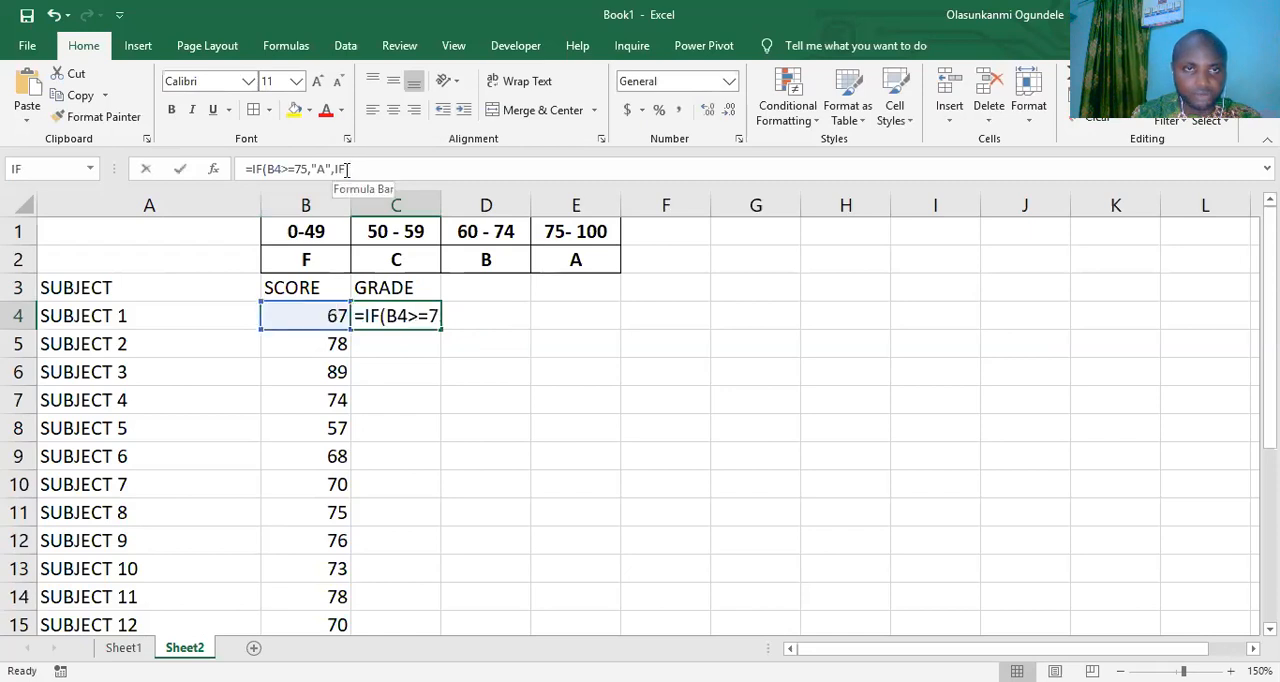
pyautogui.click(329, 313)
pyautogui.click(382, 318)
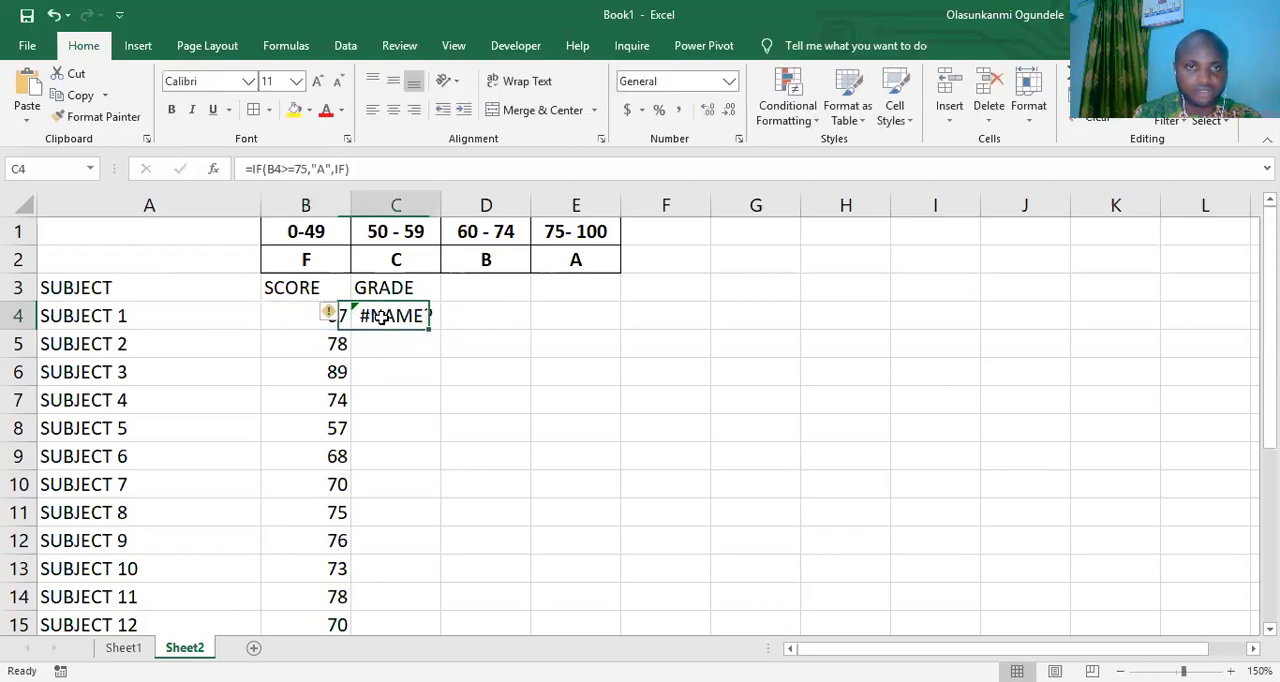
pyautogui.click(345, 172)
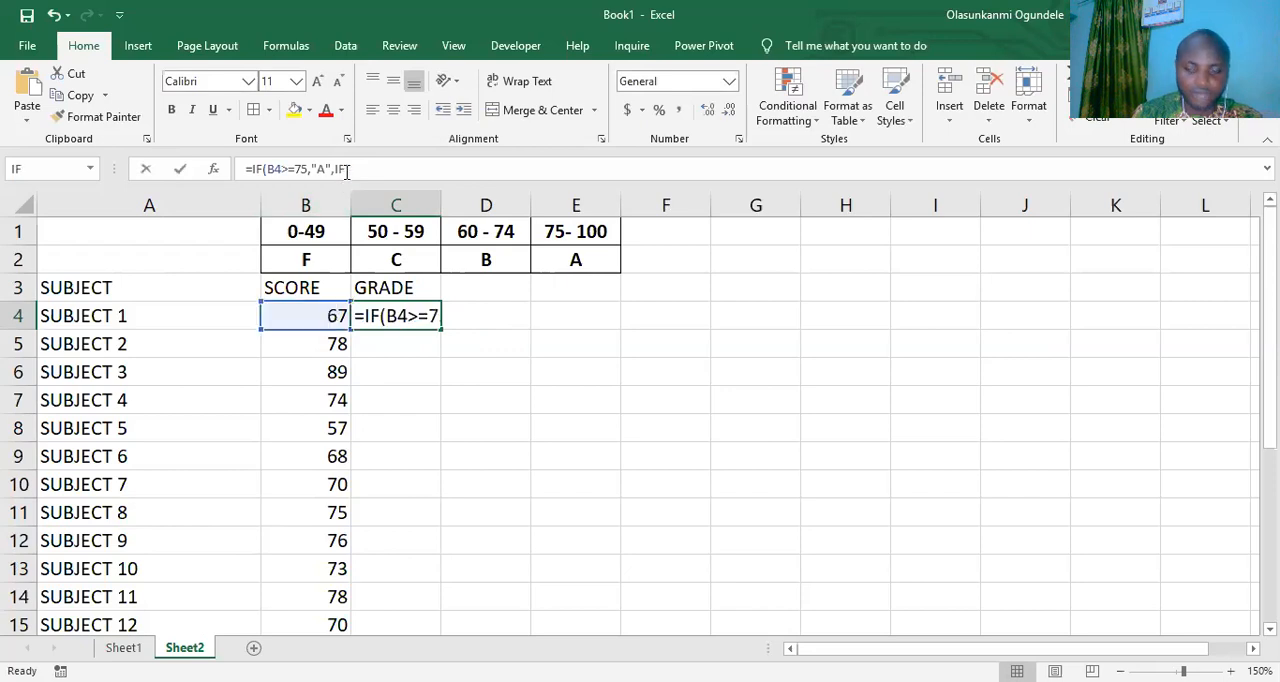
pyautogui.write('(')
pyautogui.click(348, 170)
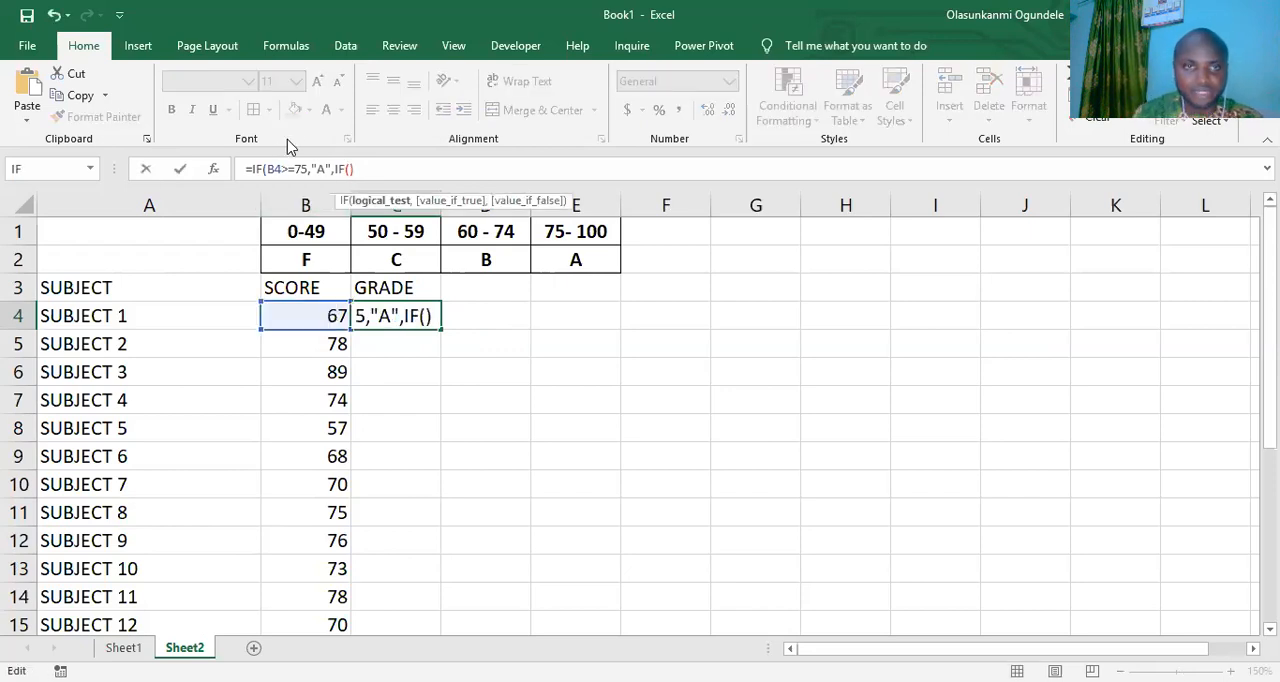
# - Make the second IF test B4>=60 and return "B" when true, ready for its value-if-false argument
pyautogui.click(325, 315)
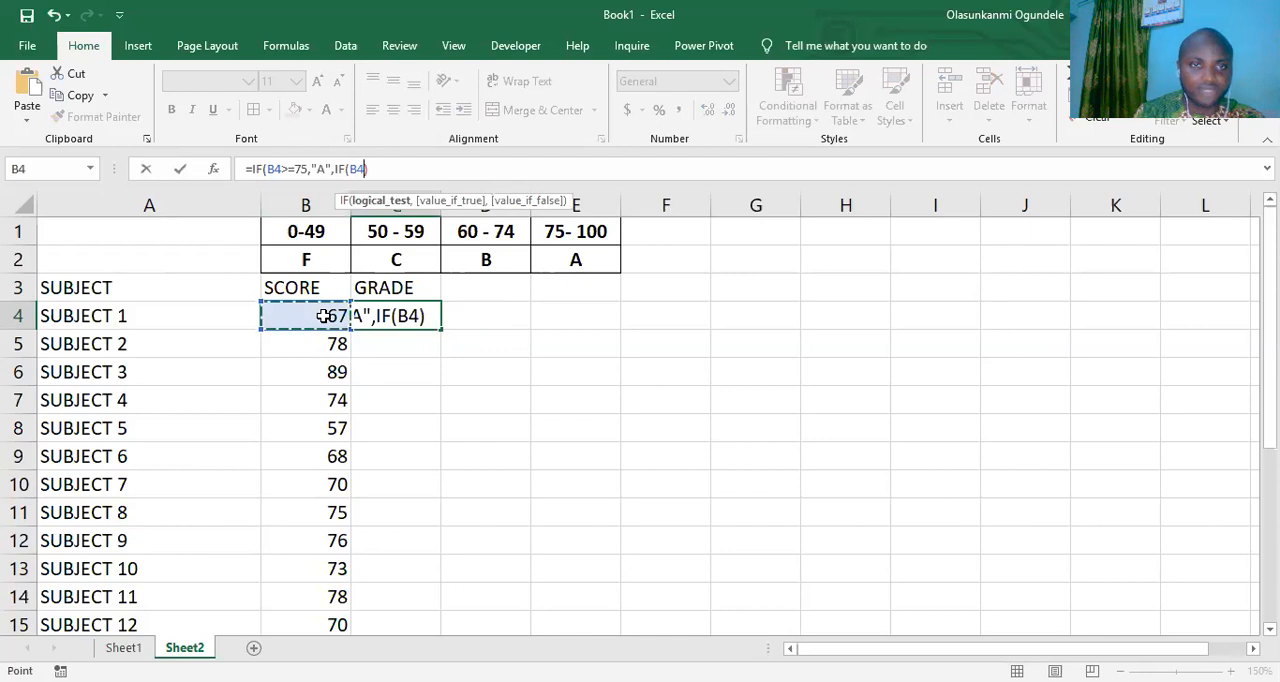
pyautogui.write('>=')
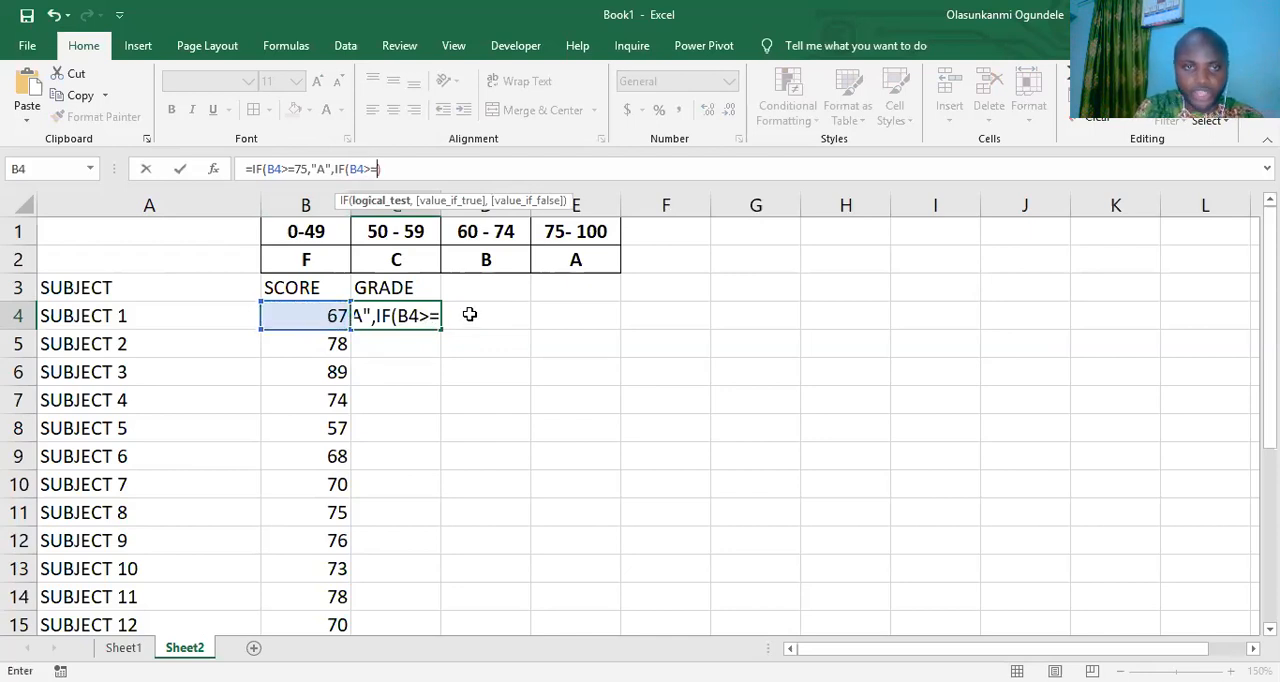
pyautogui.write('60')
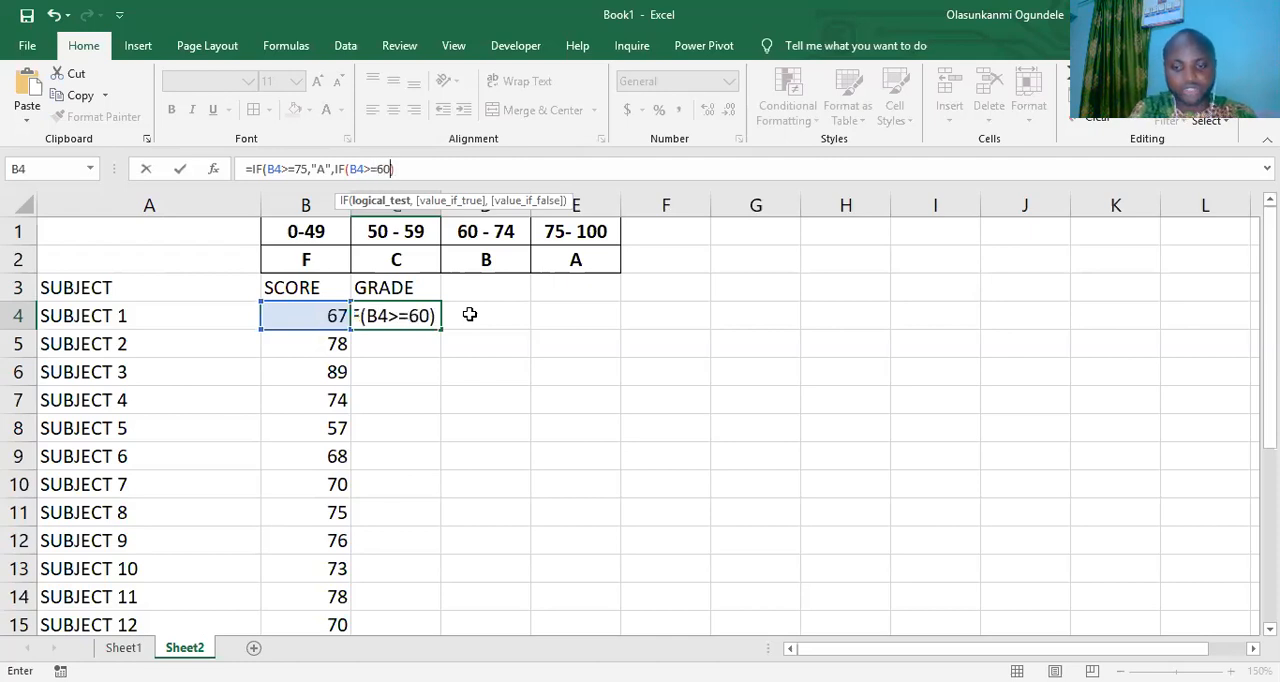
pyautogui.write(',')
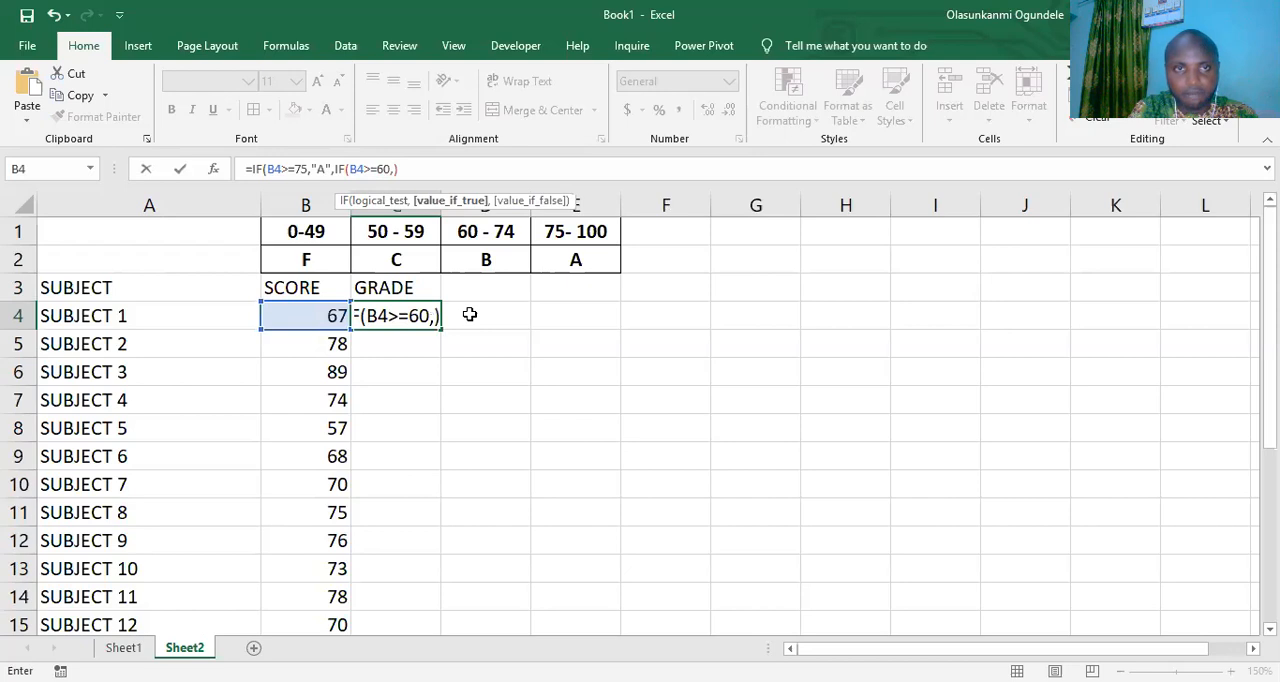
pyautogui.write('"B')
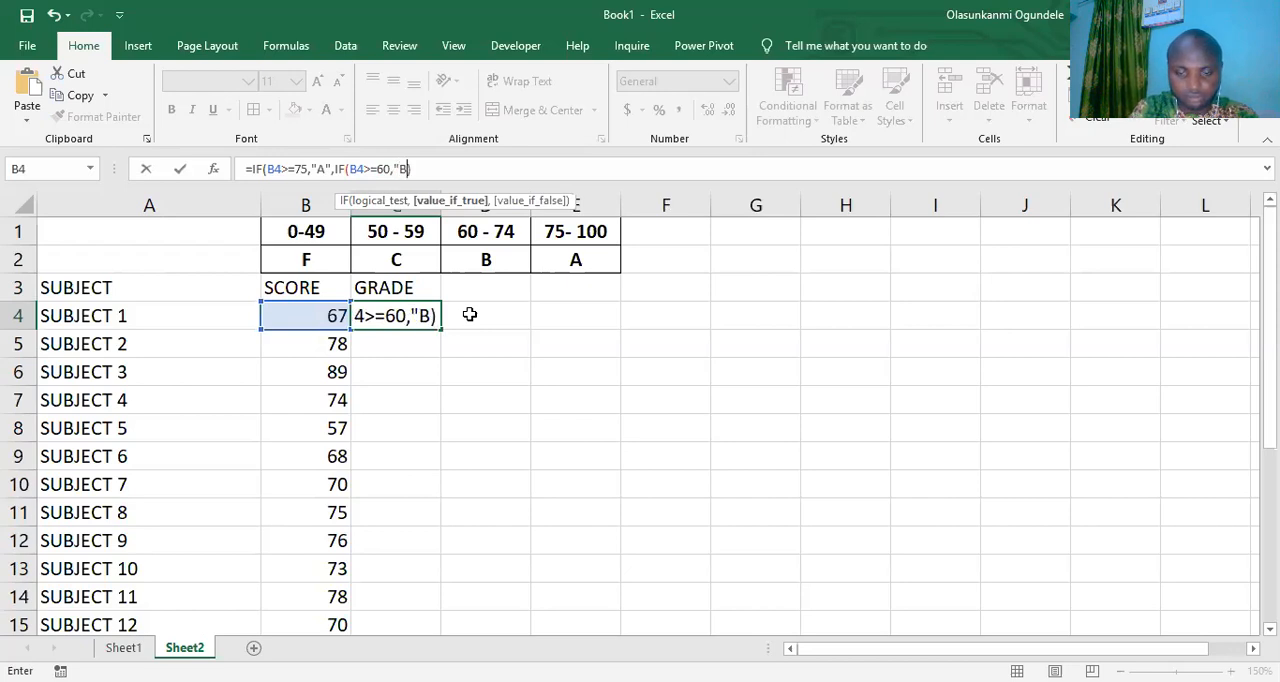
pyautogui.write('"')
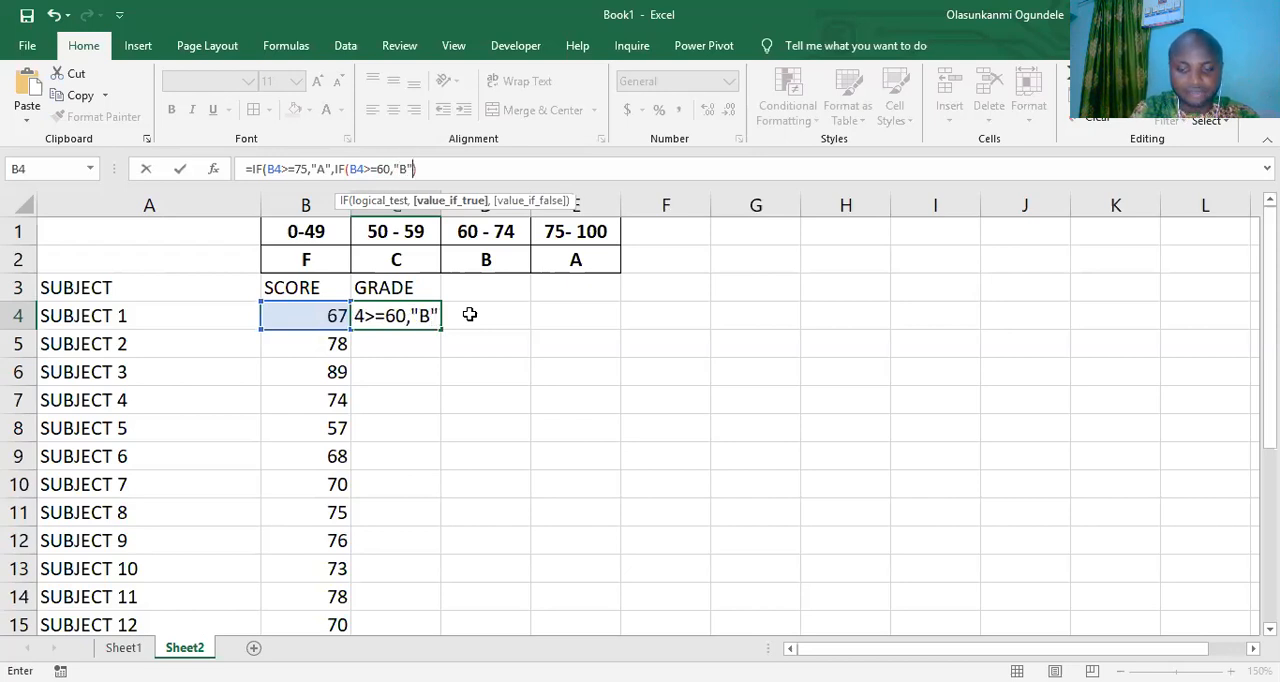
pyautogui.write(',')
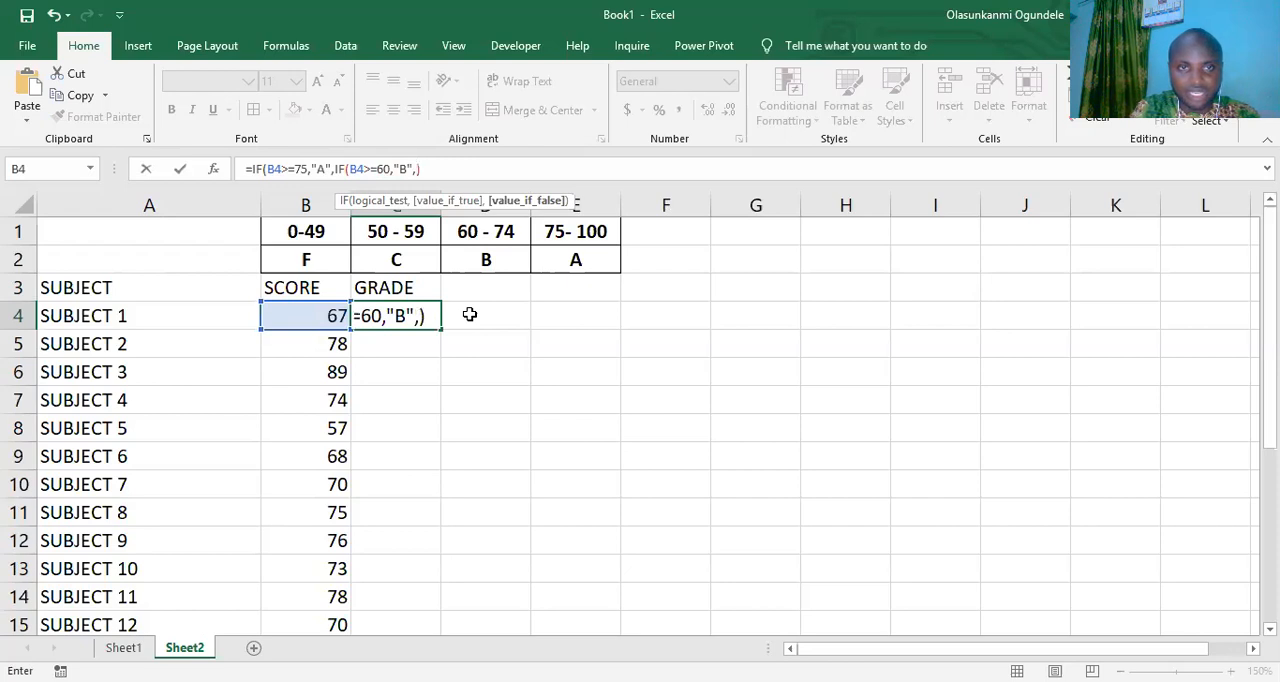
pyautogui.write('IF')
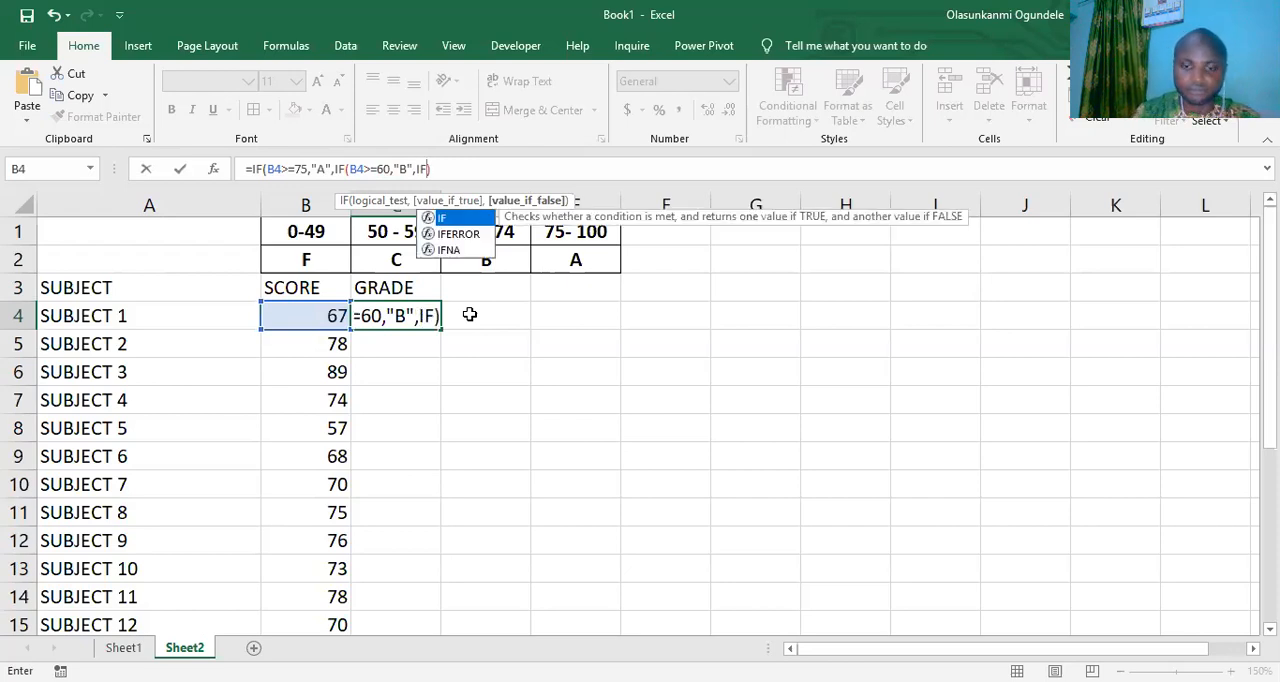
pyautogui.write('(')
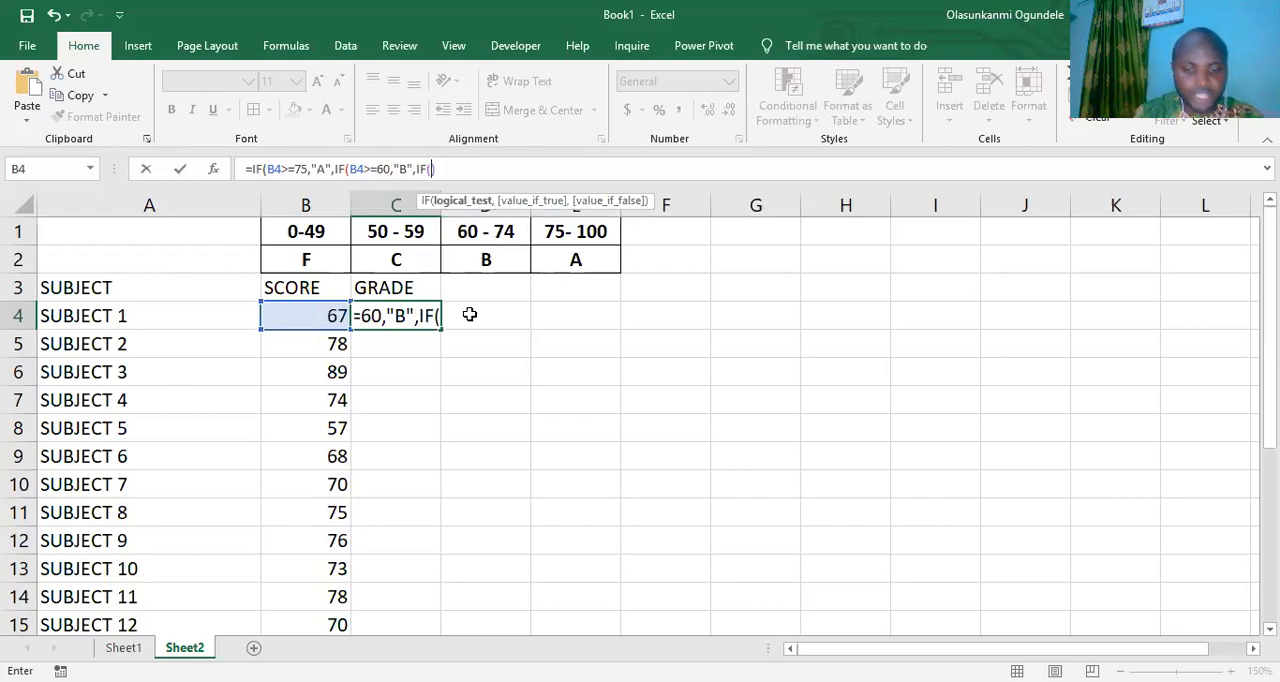
pyautogui.write('B4')
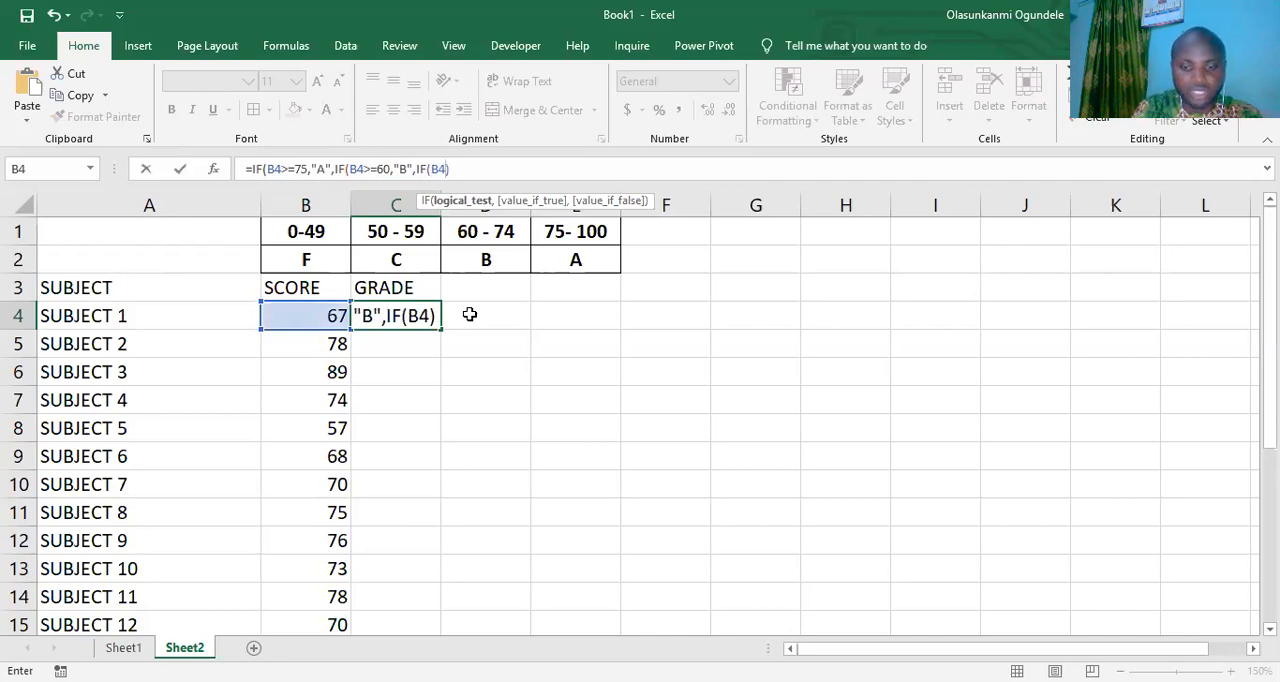
pyautogui.write('>=')
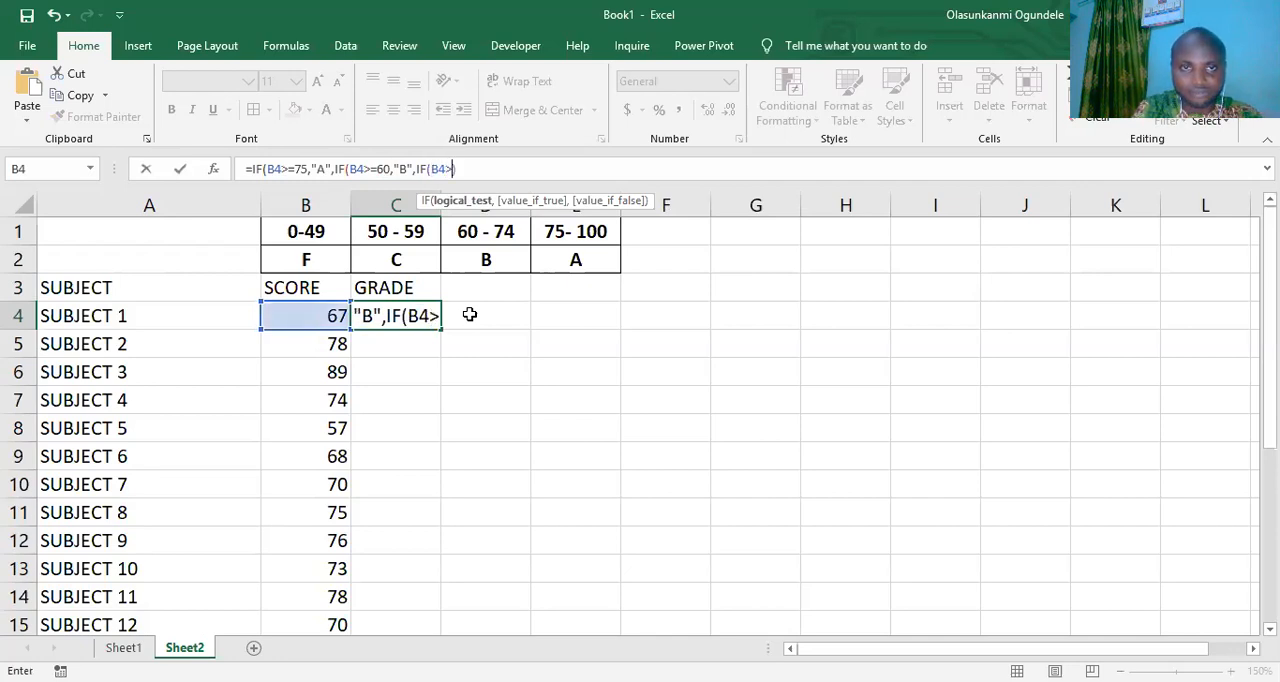
pyautogui.write('50')
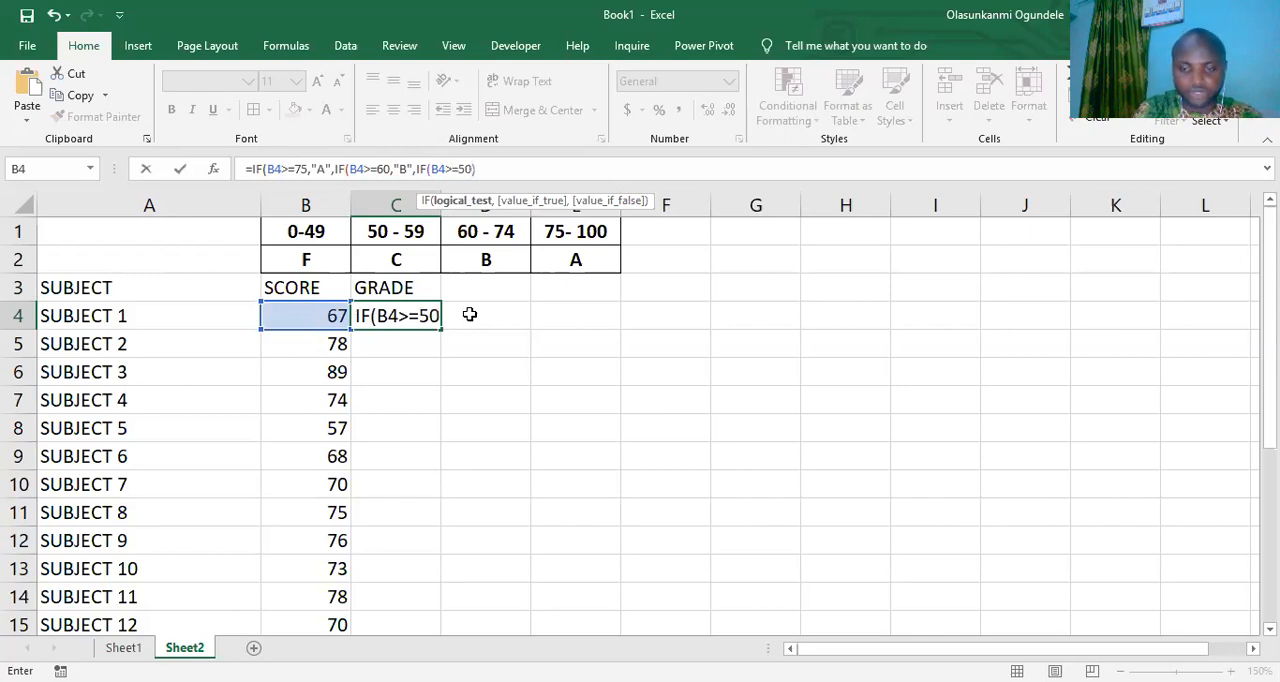
pyautogui.write(',"C"')
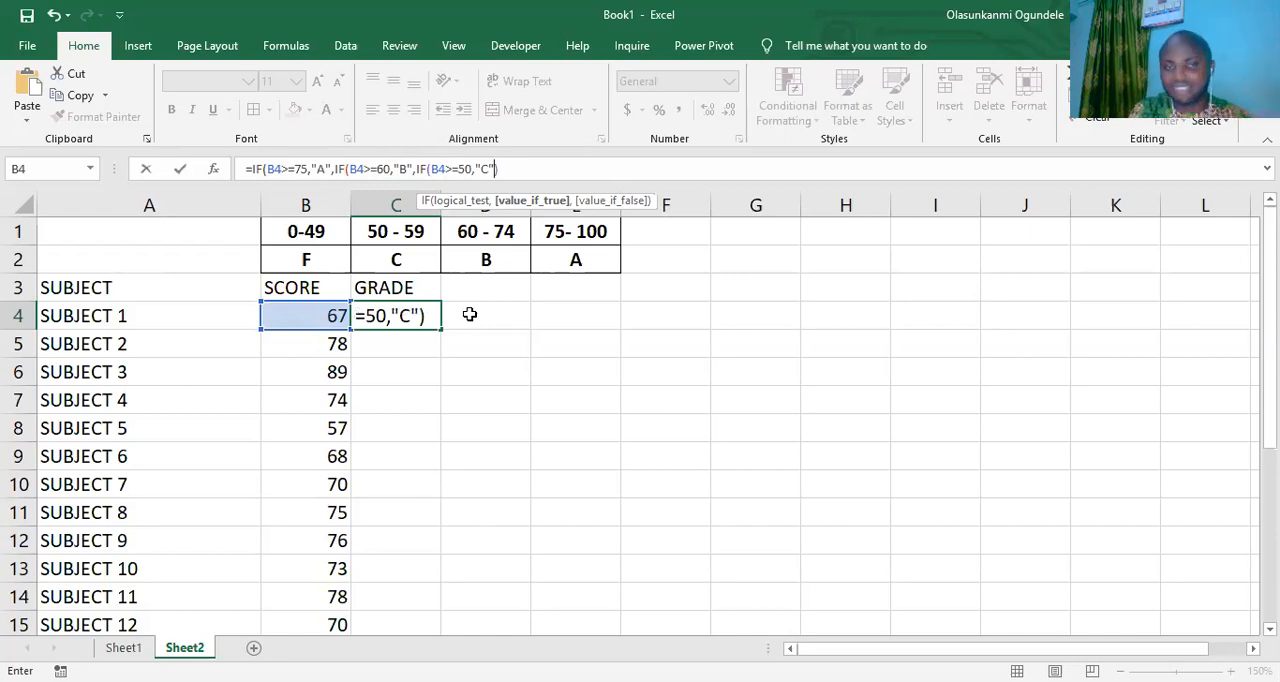
# - Return "F" as the innermost value-if-false, close all three nested IFs and enter the grade formula in C4
pyautogui.write(',"F')
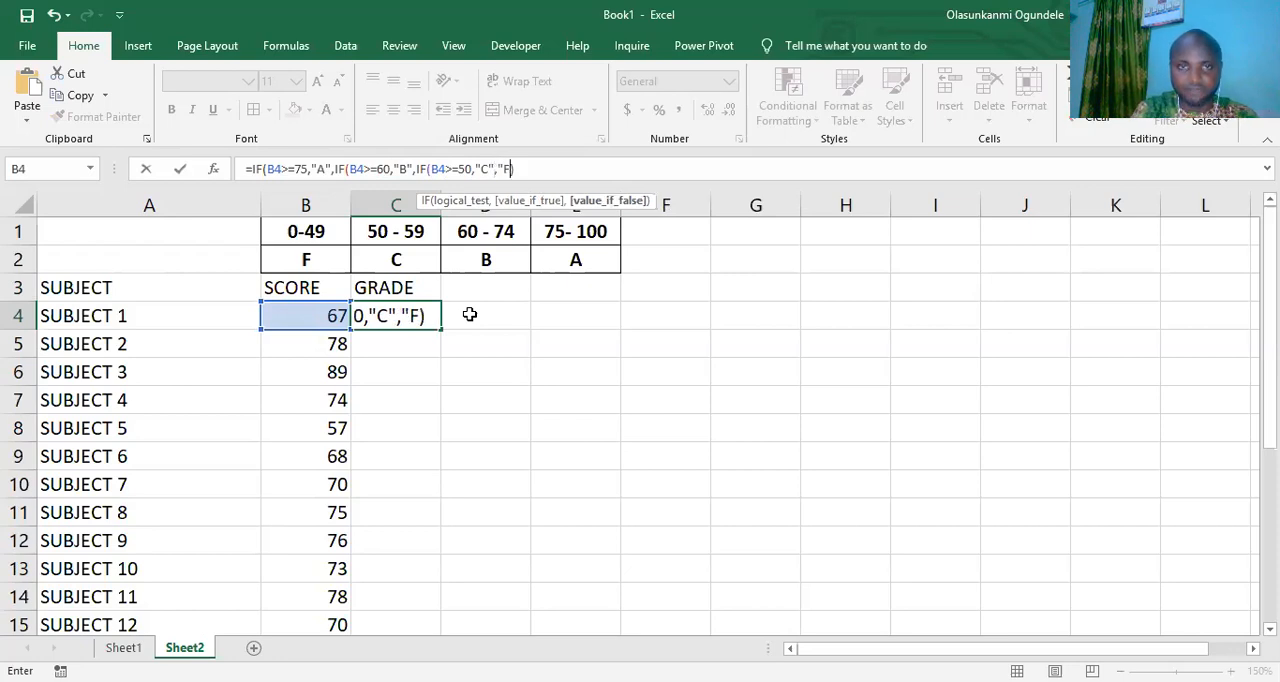
pyautogui.write('"')
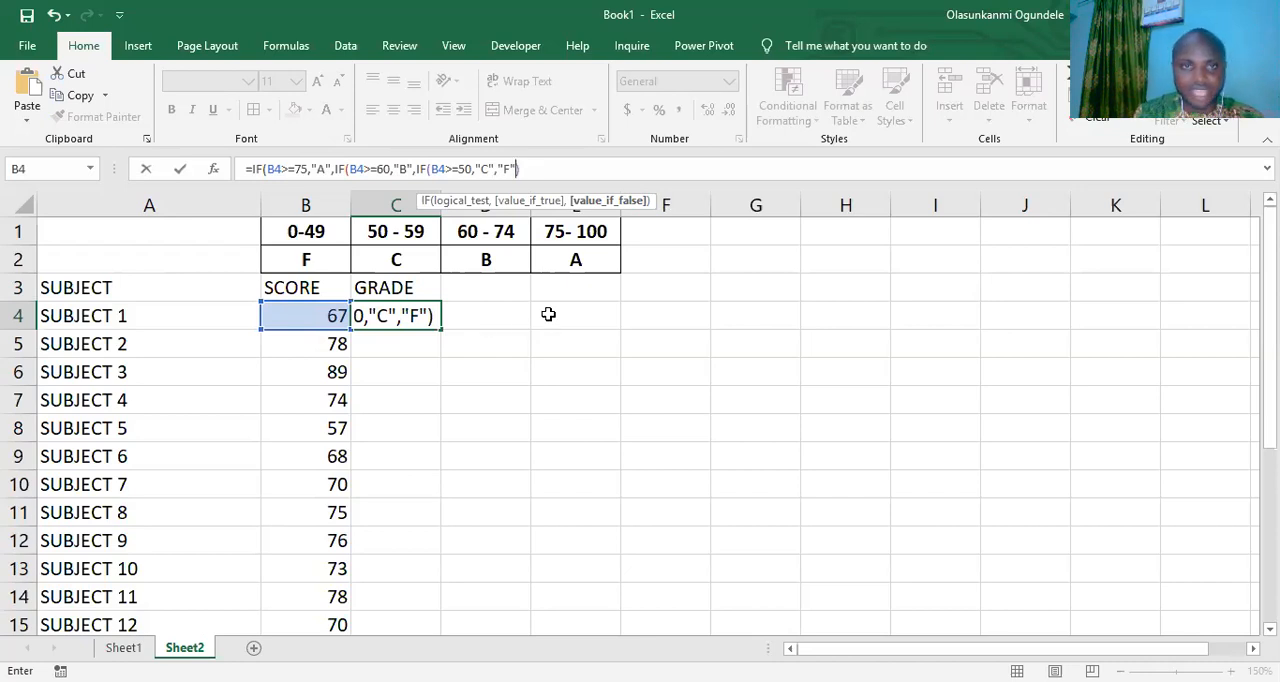
pyautogui.click(546, 175)
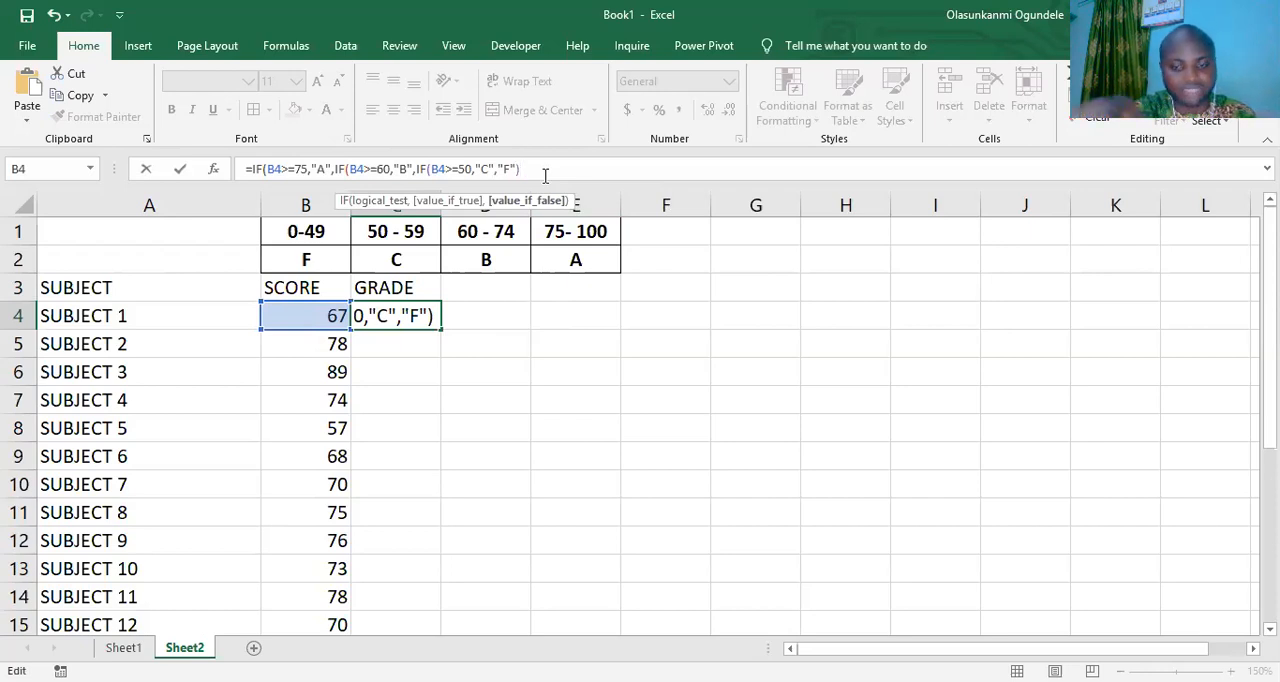
pyautogui.write(')')
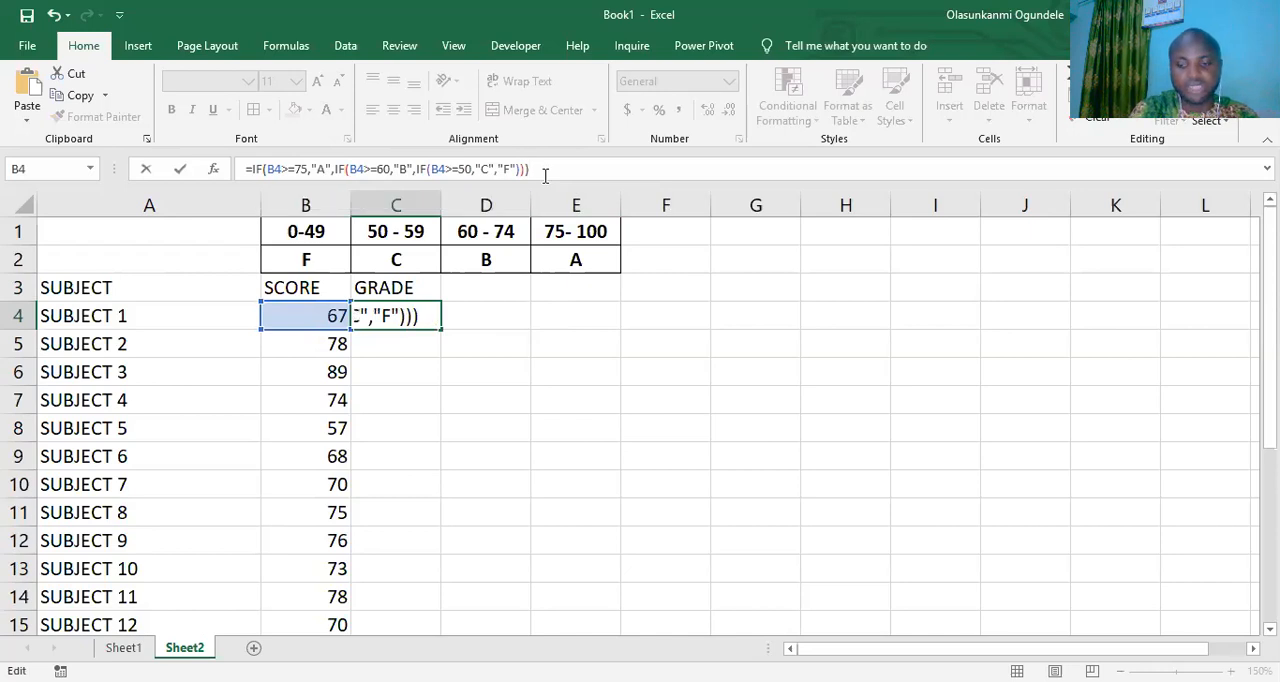
pyautogui.press('Return')
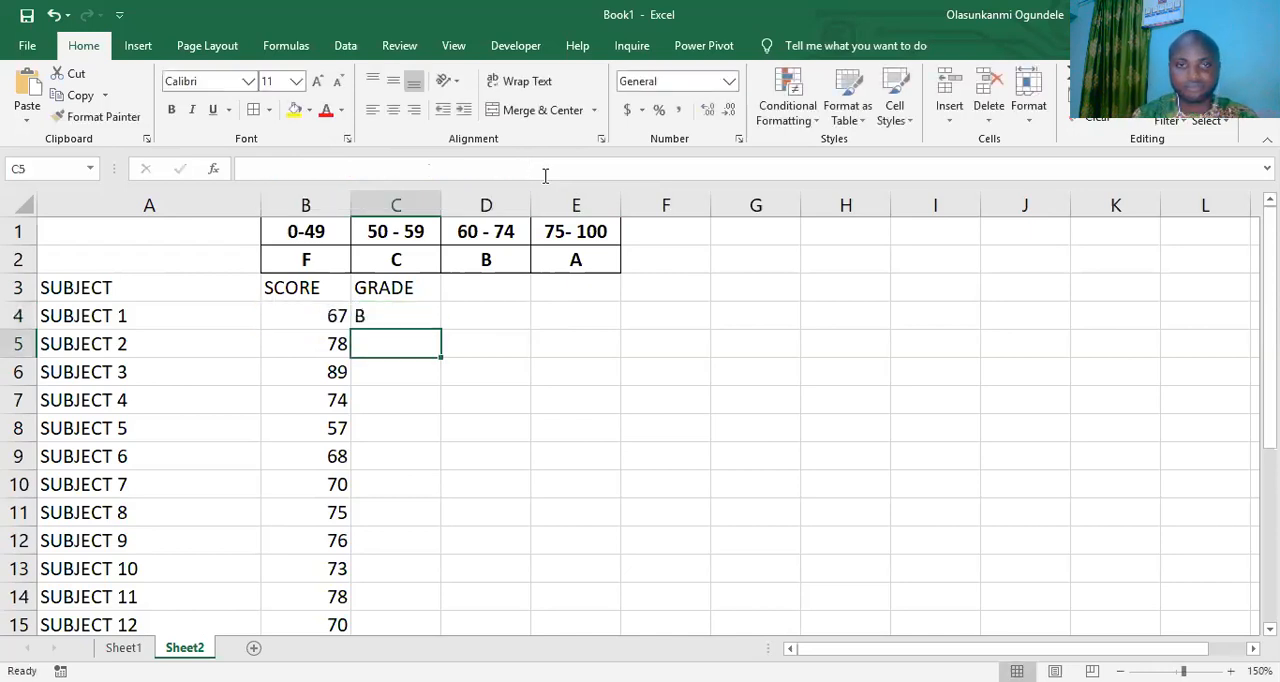
# - Centre the grade in C4 and fill its formula down through C24 for all the subjects
pyautogui.click(378, 317)
pyautogui.click(393, 109)
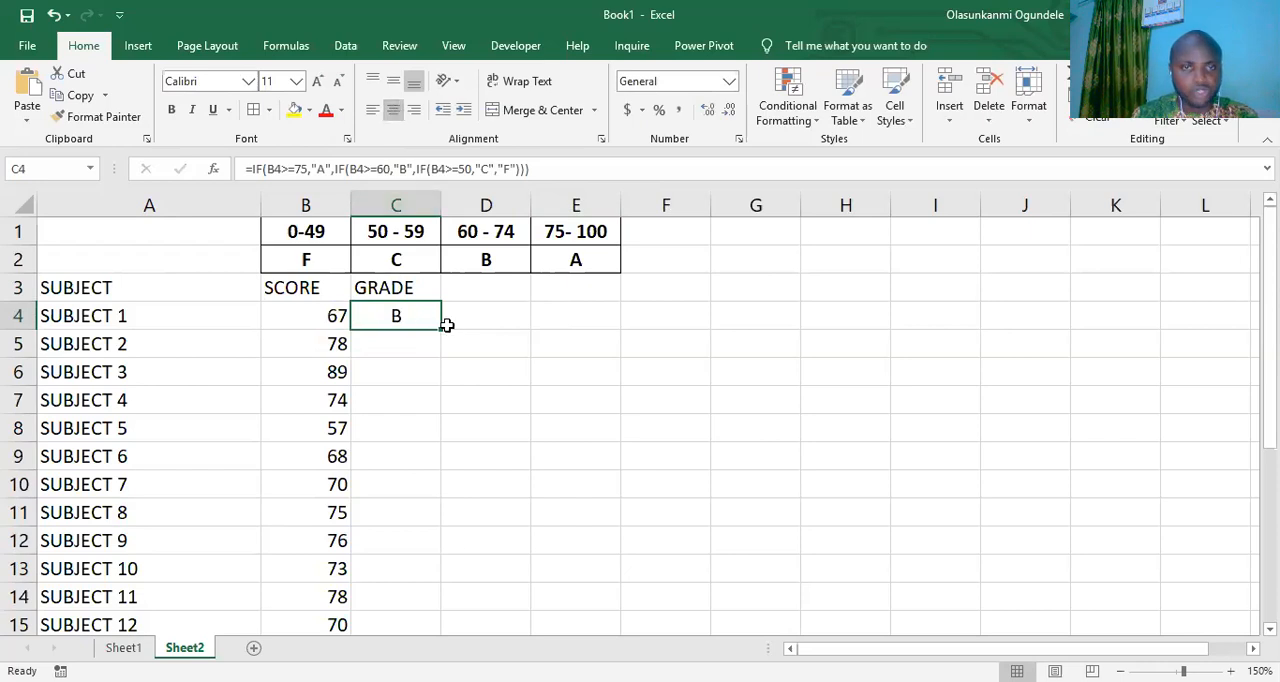
pyautogui.moveTo(439, 328); pyautogui.dragTo(426, 577)
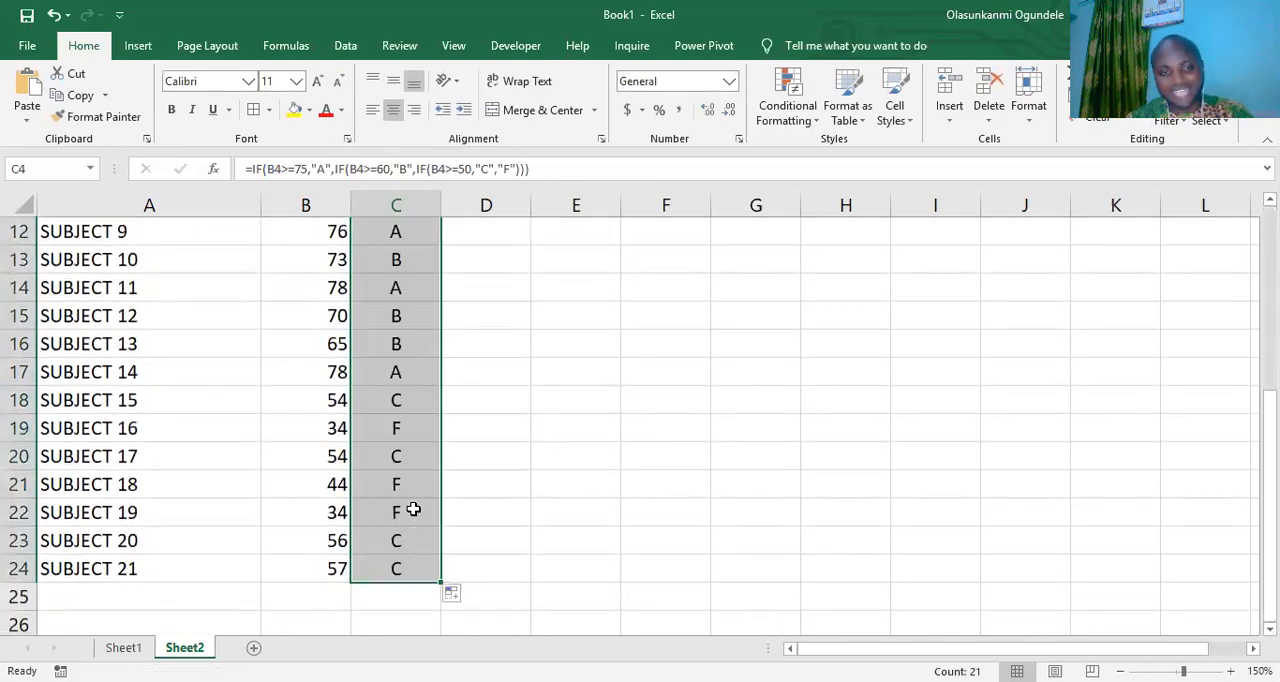
pyautogui.scroll(4, 414, 508)
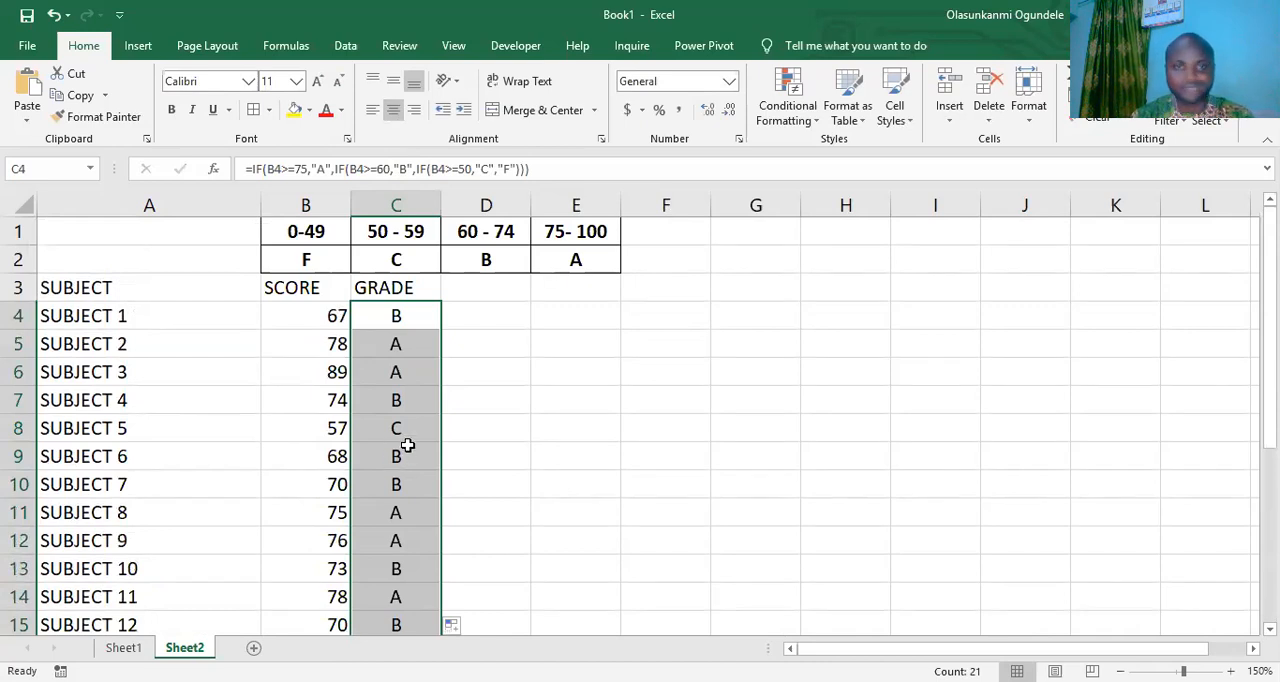
pyautogui.moveTo(393, 340); pyautogui.dragTo(395, 372)
pyautogui.click(393, 338)
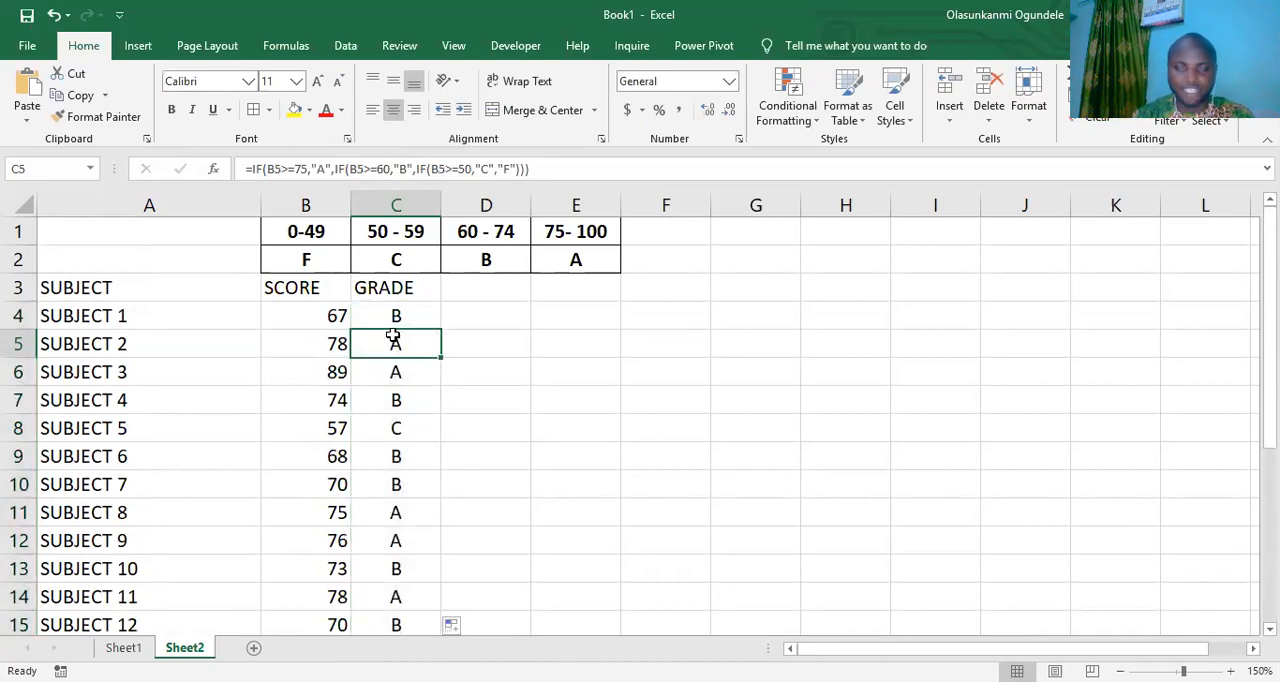